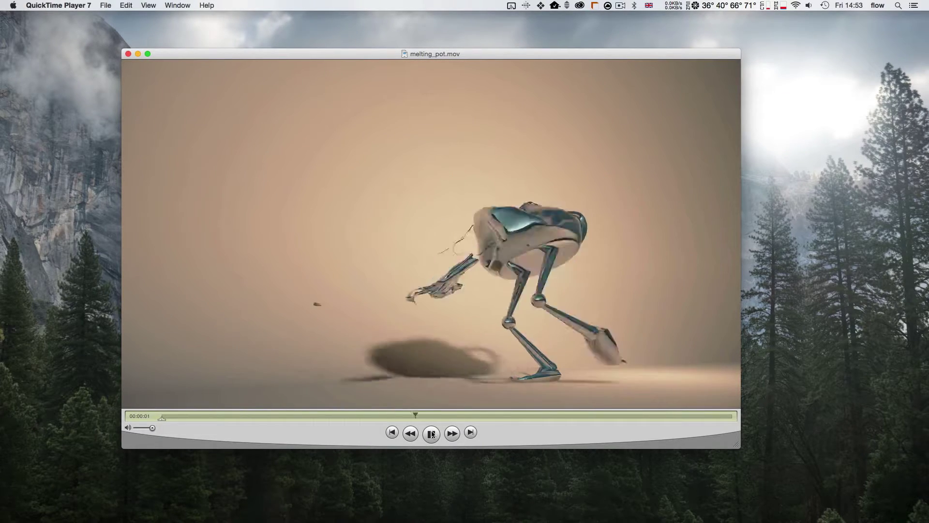
Review the melting_pot.mov clip, rewinding to its start and playing it through again
{"action": "left_click", "coordinate": [432, 435]}
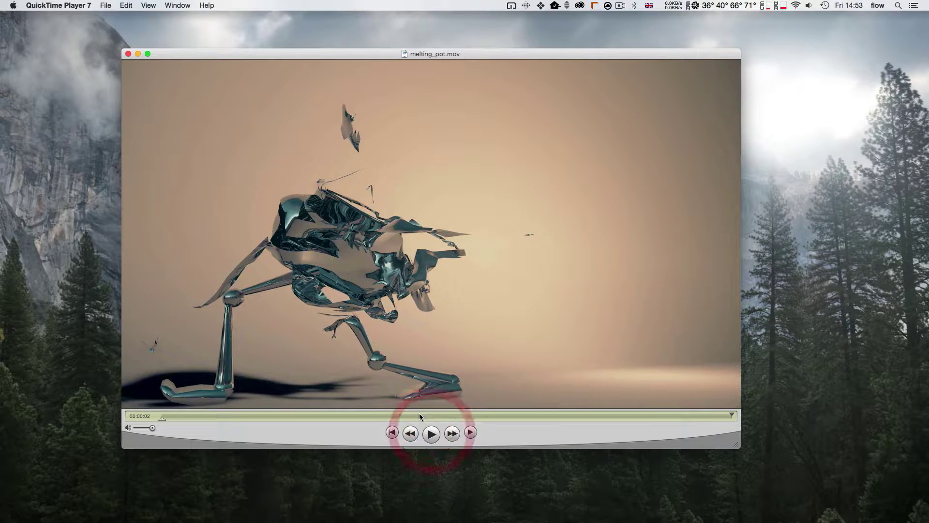
{"action": "left_click_drag", "start_coordinate": [395, 418], "coordinate": [157, 402]}
{"action": "left_click", "coordinate": [437, 436]}
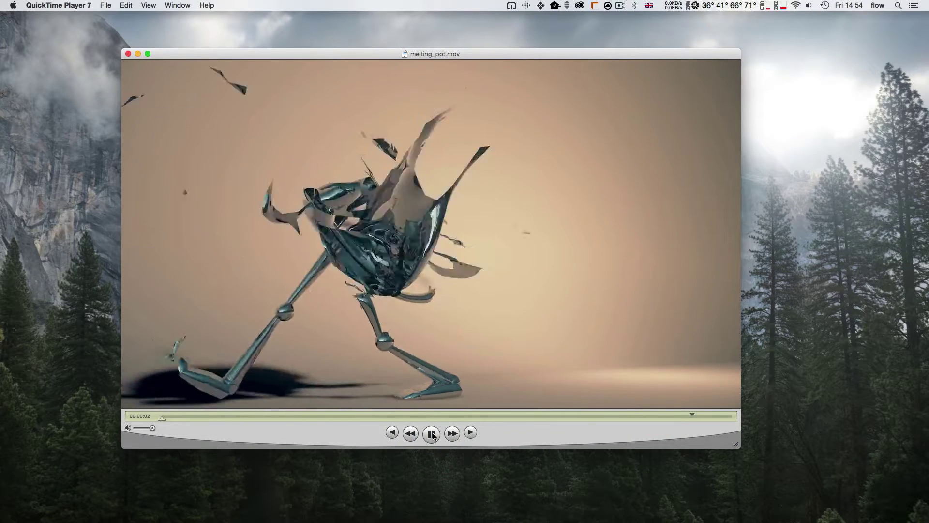
{"action": "left_click", "coordinate": [434, 435]}
Switch to Cinema 4D, play the tut_001.c4d animation and examine the deformed walking pot up close from several angles
{"action": "key", "text": "super+Tab"}
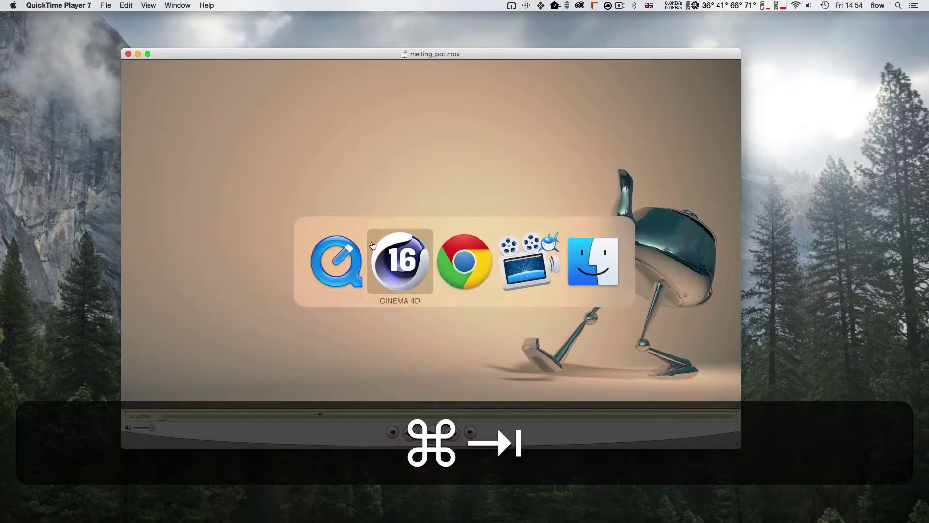
{"action": "left_click", "coordinate": [398, 256]}
{"action": "key", "text": "shift+f"}
{"action": "left_click", "coordinate": [325, 354]}
{"action": "key", "text": "3"}
{"action": "left_click_drag", "start_coordinate": [299, 194], "coordinate": [309, 188]}
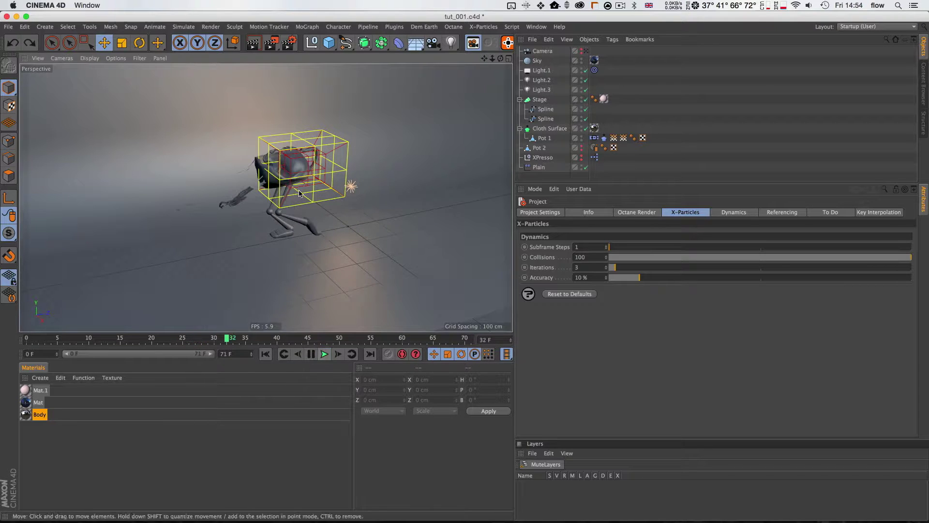
{"action": "key", "text": "2"}
{"action": "left_click_drag", "start_coordinate": [299, 164], "coordinate": [341, 167]}
{"action": "key", "text": "3"}
{"action": "left_click_drag", "start_coordinate": [276, 176], "coordinate": [394, 142]}
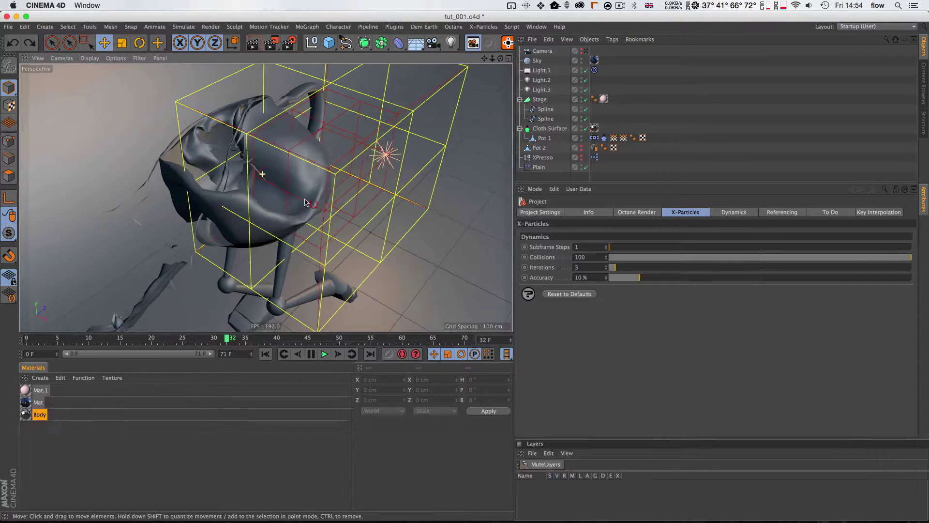
{"action": "key", "text": "3"}
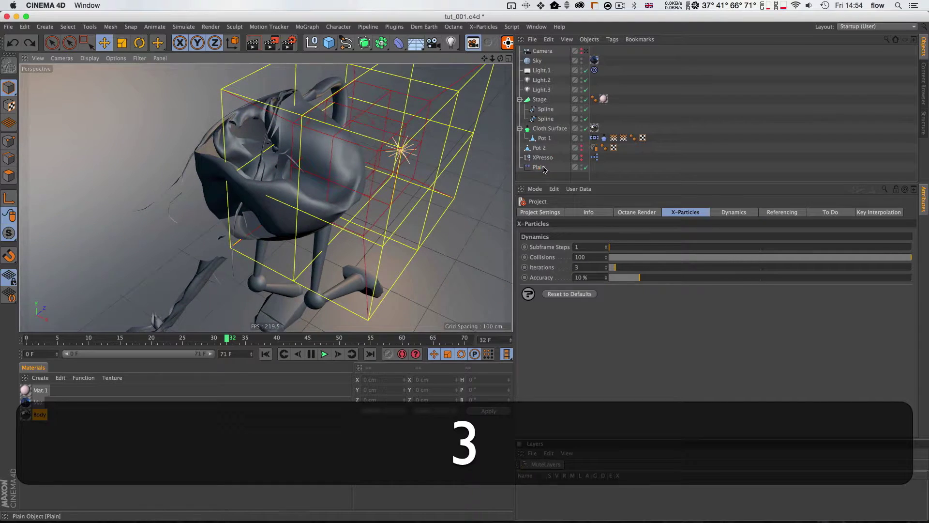
Select the Plain effector and inspect how its falloff box sits around the tearing pot
{"action": "left_click", "coordinate": [543, 170]}
{"action": "key", "text": "1"}
{"action": "key", "text": "2"}
{"action": "mouse_move", "coordinate": [315, 156]}
{"action": "left_mouse_down"}
{"action": "mouse_move", "coordinate": [306, 176]}
{"action": "mouse_move", "coordinate": [266, 197]}
{"action": "mouse_move", "coordinate": [310, 153]}
{"action": "mouse_move", "coordinate": [332, 163]}
{"action": "left_mouse_up"}
{"action": "key", "text": "1"}
{"action": "key", "text": "3"}
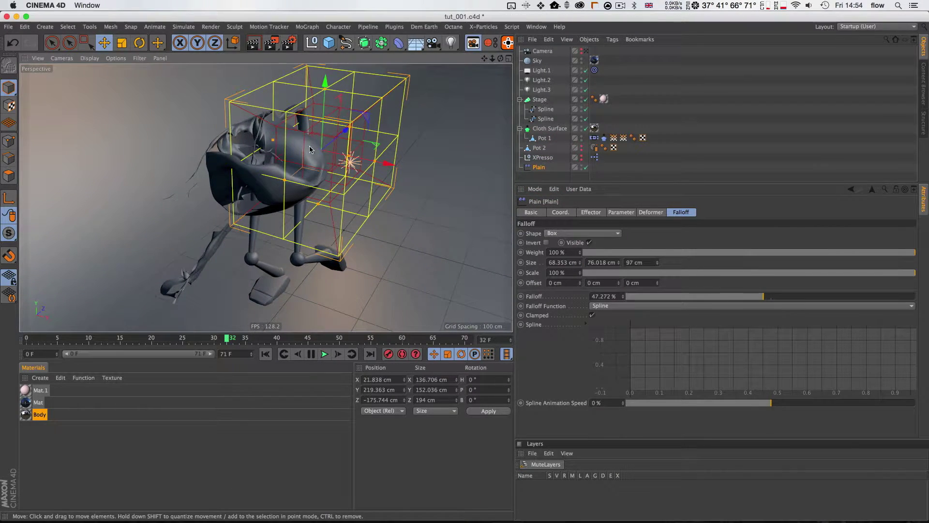
{"action": "key", "text": "3"}
{"action": "left_click_drag", "start_coordinate": [305, 155], "coordinate": [282, 178]}
{"action": "key", "text": "2"}
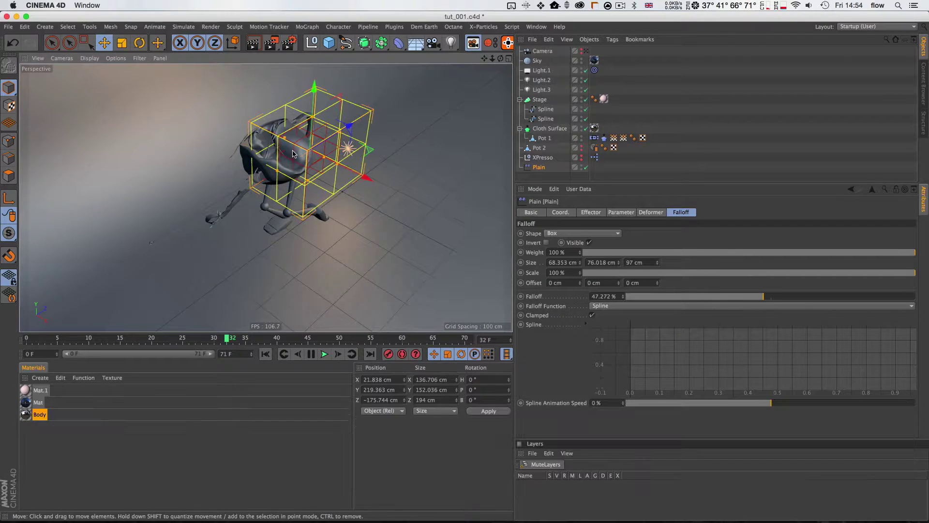
Play the pot animation from the first frame with the Plain effector selected, stop it and return to frame 0
{"action": "key", "text": "shift+f"}
{"action": "left_click", "coordinate": [325, 354]}
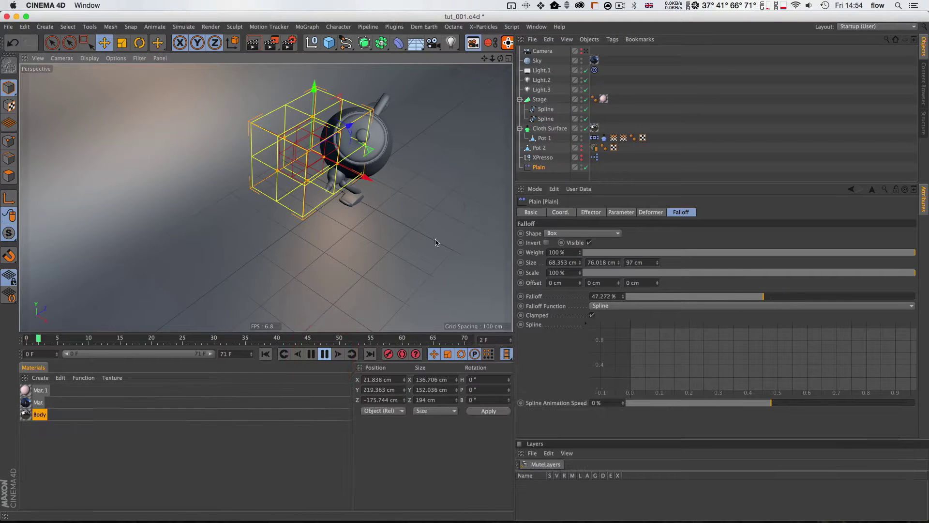
{"action": "left_click", "coordinate": [324, 354]}
{"action": "key", "text": "shift+f"}
Reduce the Plain effector's falloff to about 25% and enlarge its box size to about 236 cm in X and 243 cm in Y
{"action": "left_click_drag", "start_coordinate": [324, 156], "coordinate": [359, 169]}
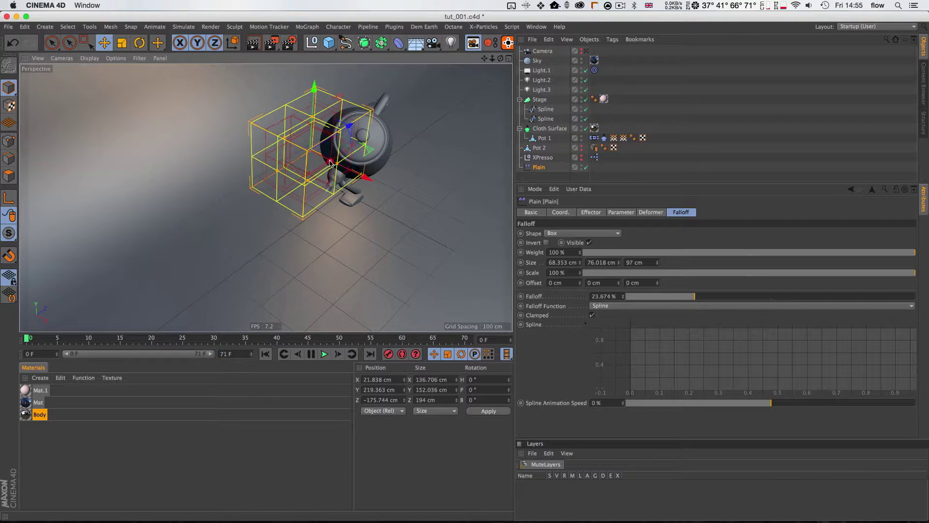
{"action": "left_click_drag", "start_coordinate": [367, 178], "coordinate": [418, 195]}
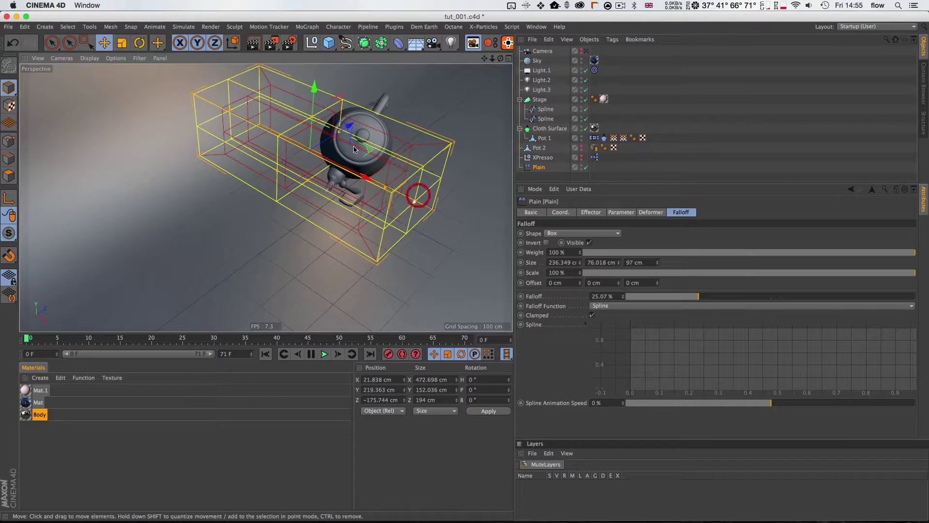
{"action": "left_click_drag", "start_coordinate": [311, 117], "coordinate": [316, 37]}
{"action": "key", "text": "3"}
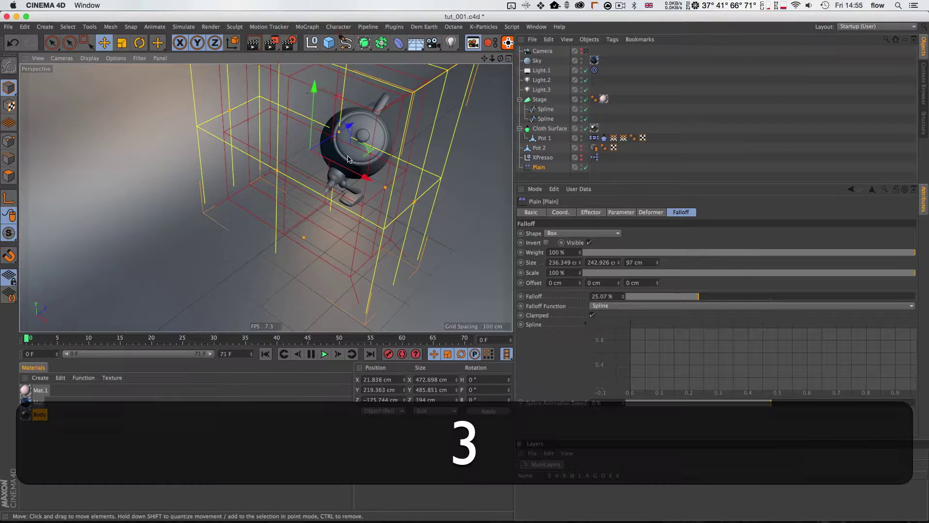
{"action": "left_click_drag", "start_coordinate": [356, 153], "coordinate": [286, 130]}
{"action": "left_click_drag", "start_coordinate": [360, 137], "coordinate": [334, 133]}
{"action": "key", "text": "shift+f"}
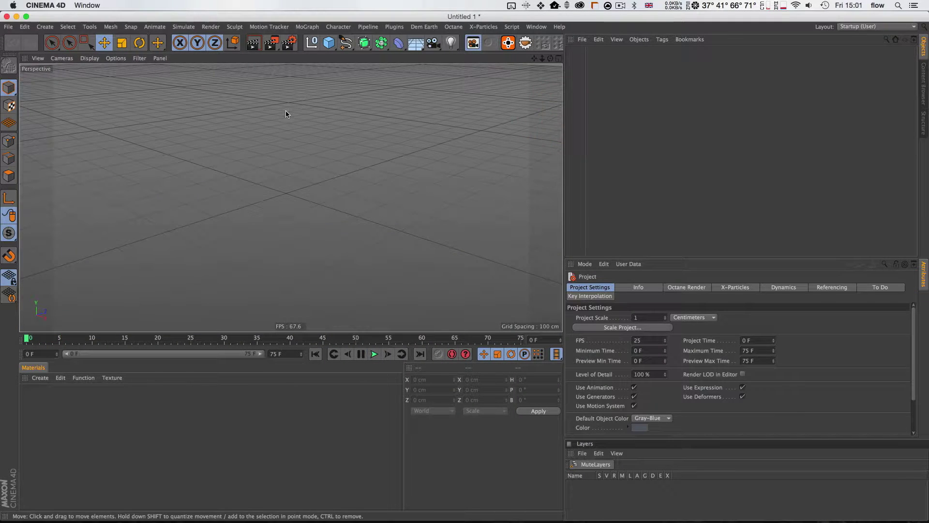
Add a Torus primitive to the empty scene and make it editable
{"action": "key", "text": "3"}
{"action": "left_click_drag", "start_coordinate": [269, 189], "coordinate": [289, 195]}
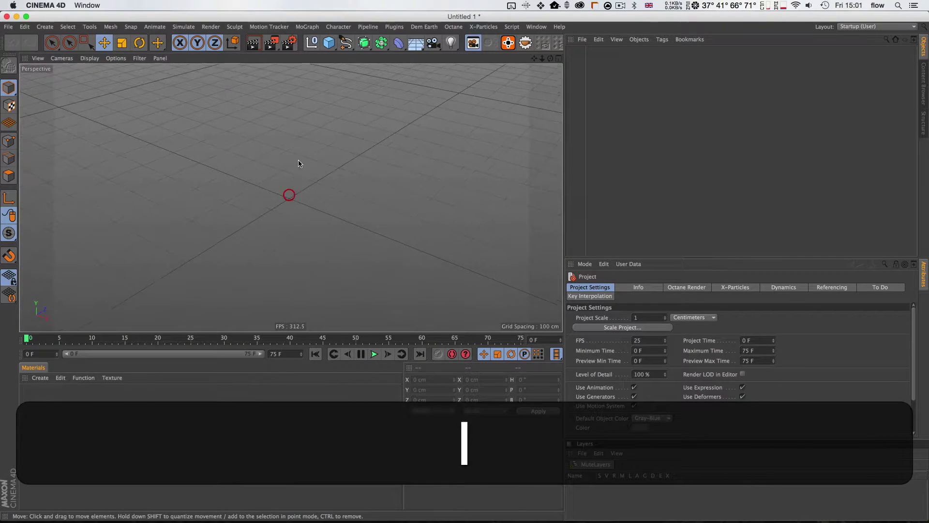
{"action": "left_click_drag", "start_coordinate": [330, 42], "coordinate": [441, 101]}
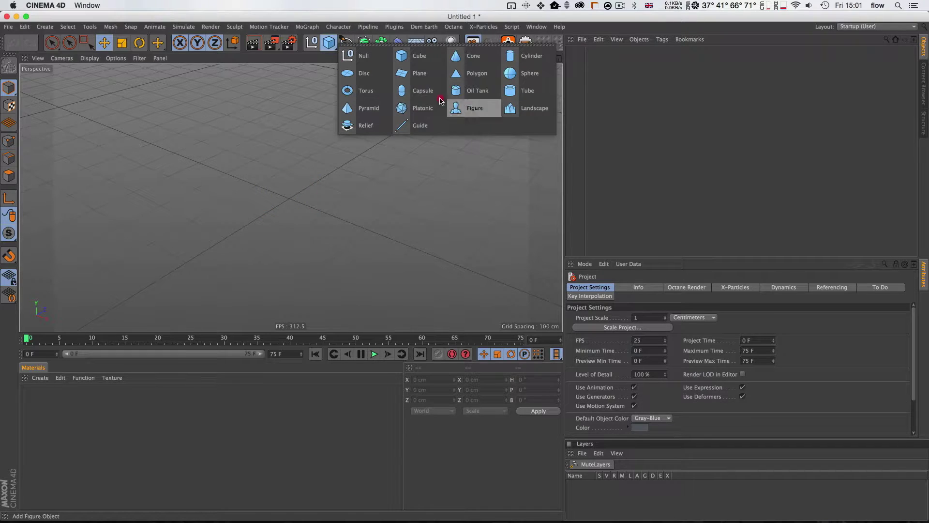
{"action": "left_click", "coordinate": [374, 93]}
{"action": "left_click", "coordinate": [589, 52]}
{"action": "key", "text": "c"}
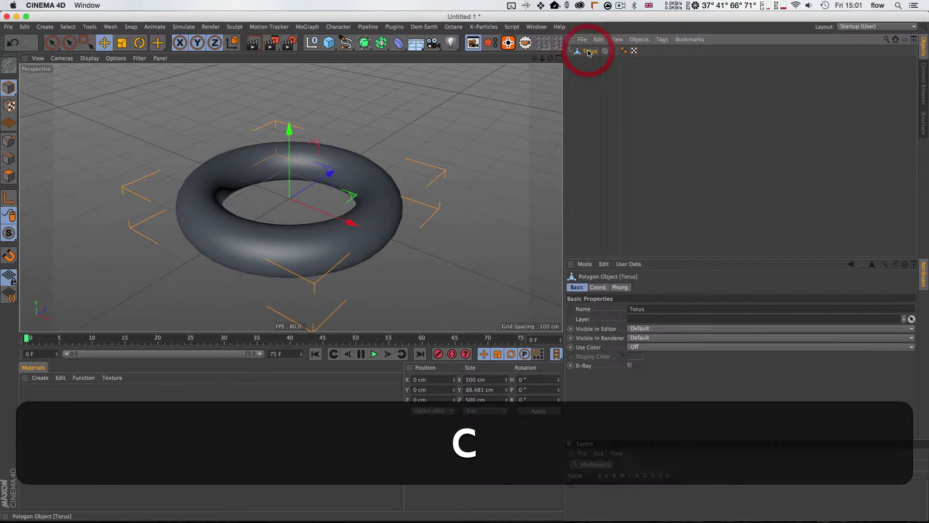
Raise the torus to a Y position of about 324 cm and record a keyframe at frame 0
{"action": "key", "text": "3"}
{"action": "left_click_drag", "start_coordinate": [366, 212], "coordinate": [289, 193]}
{"action": "key", "text": "3"}
{"action": "left_click_drag", "start_coordinate": [352, 201], "coordinate": [337, 221]}
{"action": "key", "text": "2"}
{"action": "key", "text": "1"}
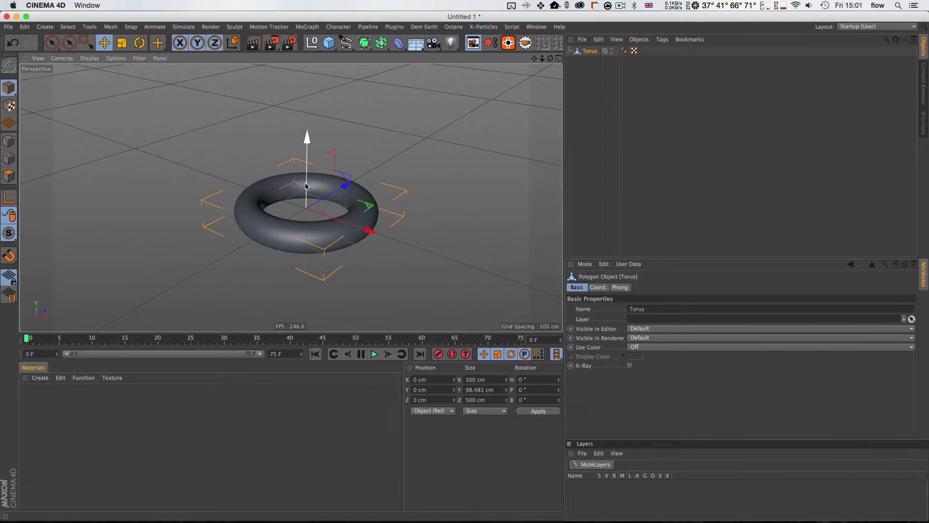
{"action": "left_click_drag", "start_coordinate": [306, 186], "coordinate": [308, 92]}
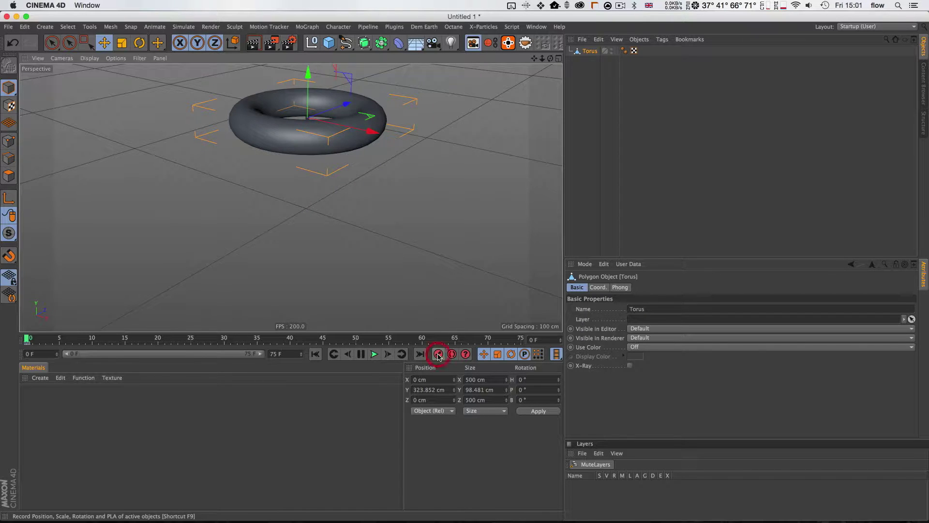
At frame 20, lower the torus to about 19 cm in Y, rotate its pitch to about 88° and record a keyframe
{"action": "left_click", "coordinate": [115, 338]}
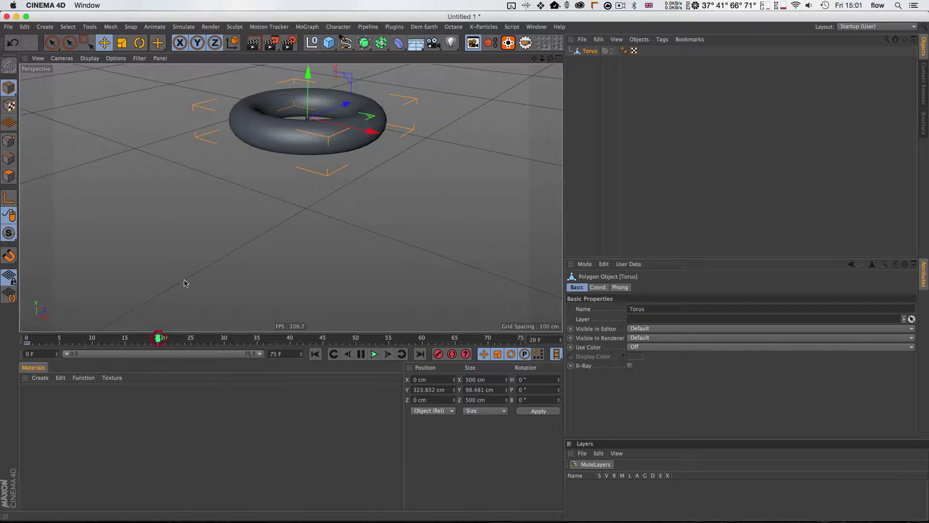
{"action": "left_click_drag", "start_coordinate": [302, 96], "coordinate": [274, 246]}
{"action": "key", "text": "r"}
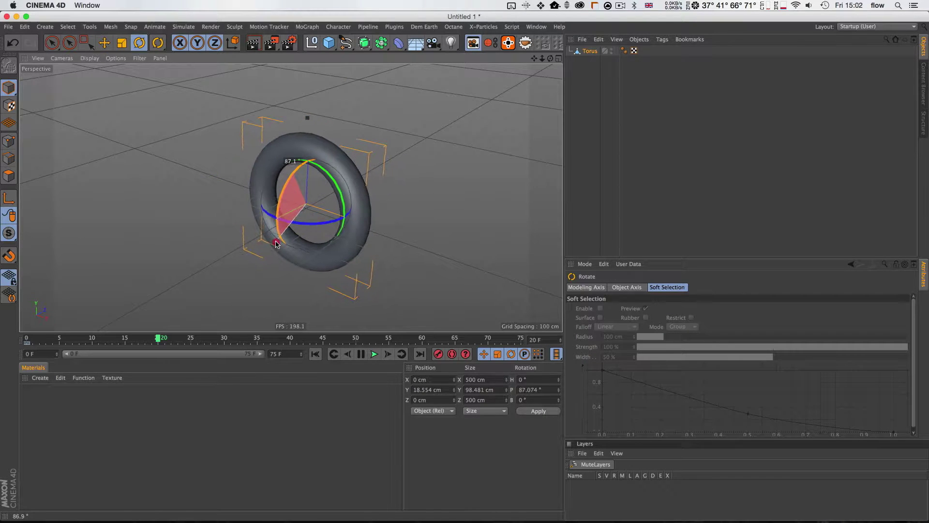
At frame 40, rotate the torus to a pitch of about 268° and record a keyframe
{"action": "left_click", "coordinate": [292, 339]}
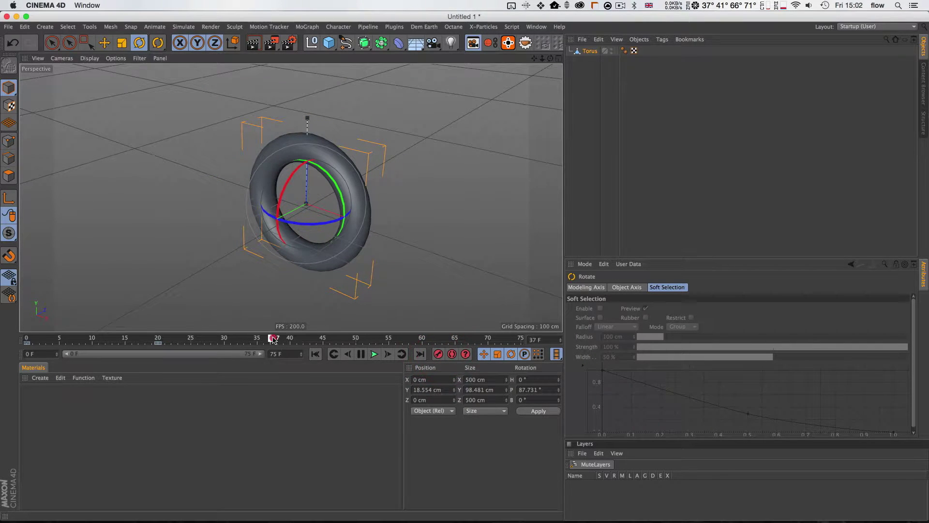
{"action": "key", "text": "e"}
{"action": "key", "text": "r"}
{"action": "left_click_drag", "start_coordinate": [290, 175], "coordinate": [335, 277]}
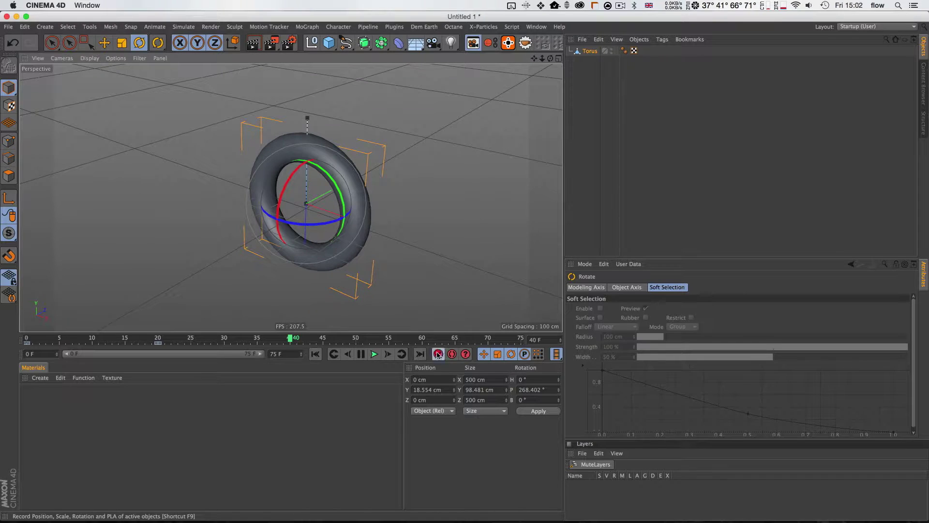
At frame 60, raise the torus to a Y position of about 332 cm and record a keyframe
{"action": "left_click", "coordinate": [422, 338]}
{"action": "key", "text": "e"}
{"action": "left_click_drag", "start_coordinate": [307, 229], "coordinate": [303, 148]}
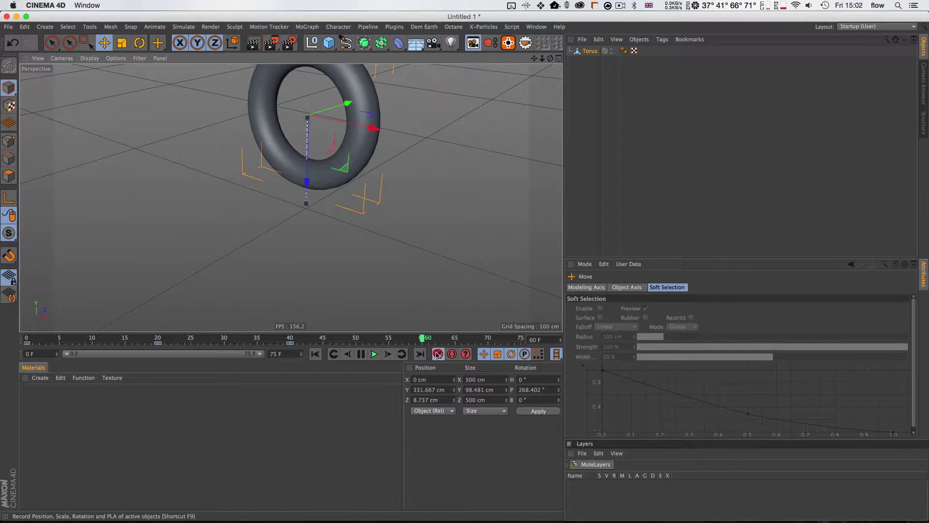
{"action": "left_click", "coordinate": [436, 355]}
Play back the keyframed torus animation from the first frame
{"action": "key", "text": "shift+f"}
{"action": "left_click", "coordinate": [374, 354]}
{"action": "key", "text": "1"}
{"action": "left_click_drag", "start_coordinate": [324, 206], "coordinate": [313, 237]}
{"action": "key", "text": "2"}
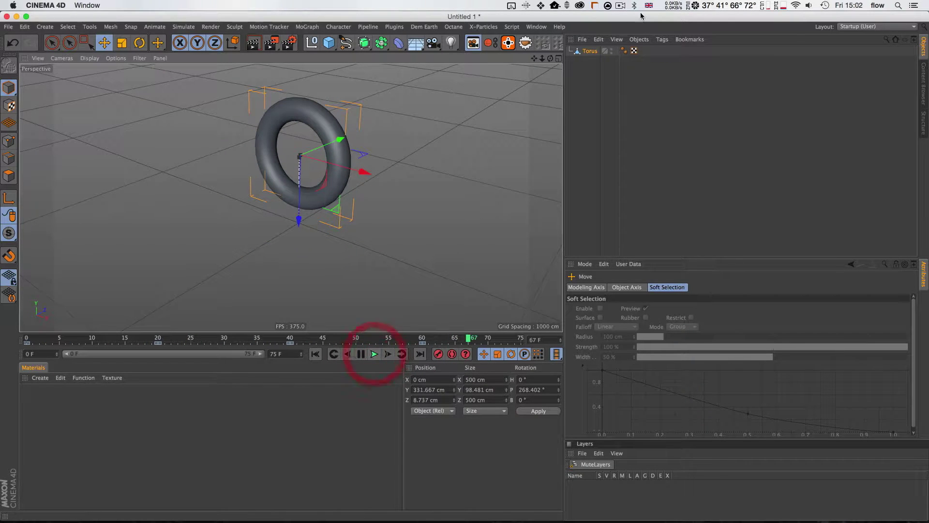
Widen the object name column and add a Cloth simulation tag to the Torus
{"action": "left_click_drag", "start_coordinate": [619, 62], "coordinate": [633, 63]}
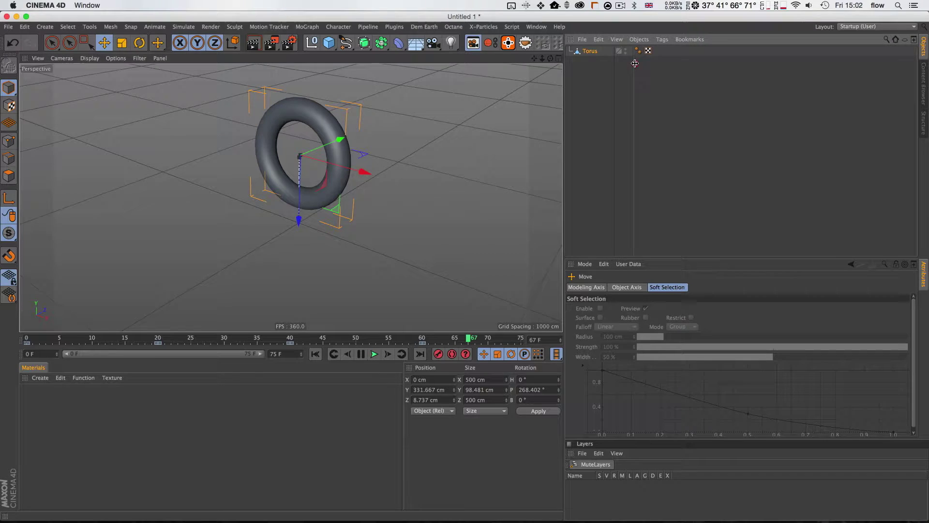
{"action": "right_click", "coordinate": [589, 52]}
{"action": "left_click", "coordinate": [579, 70]}
{"action": "right_click", "coordinate": [588, 52]}
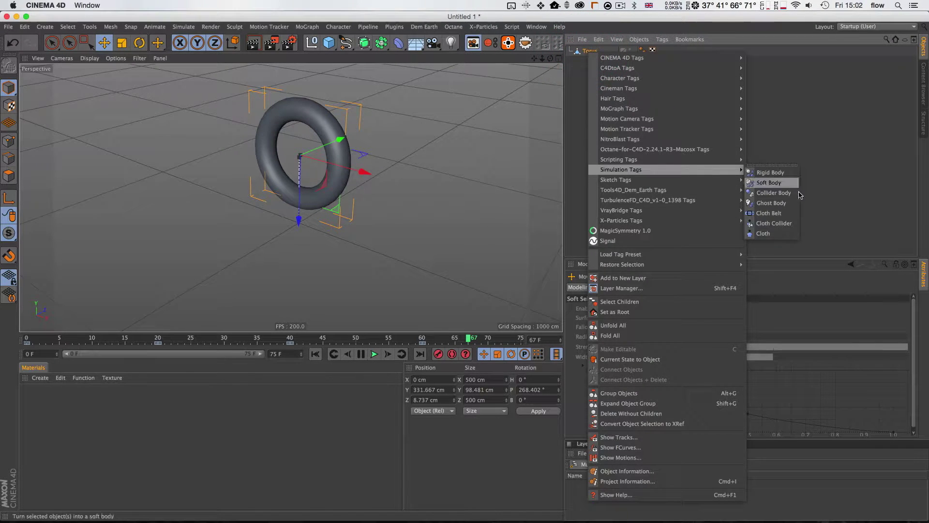
{"action": "left_click", "coordinate": [769, 234]}
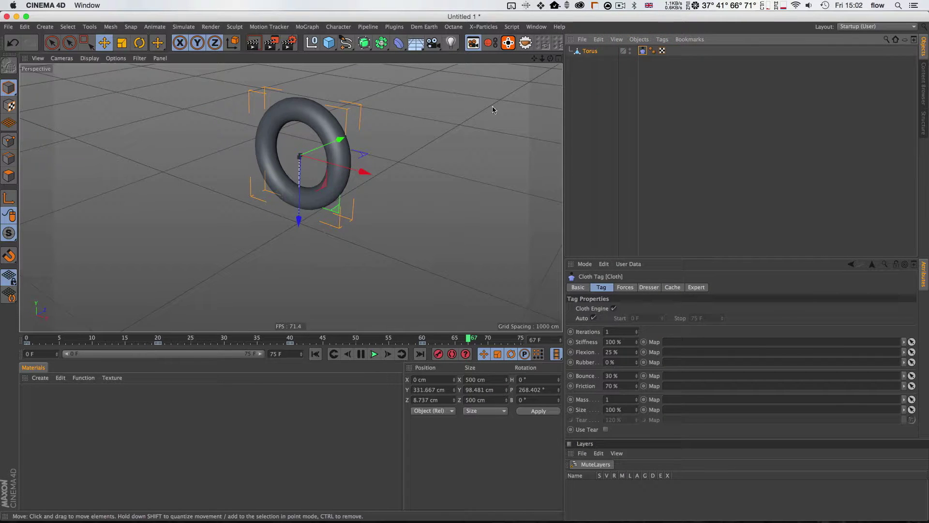
Play the animation with the Cloth tag active to check the torus's motion, and return to frame 0
{"action": "key", "text": "shift+f"}
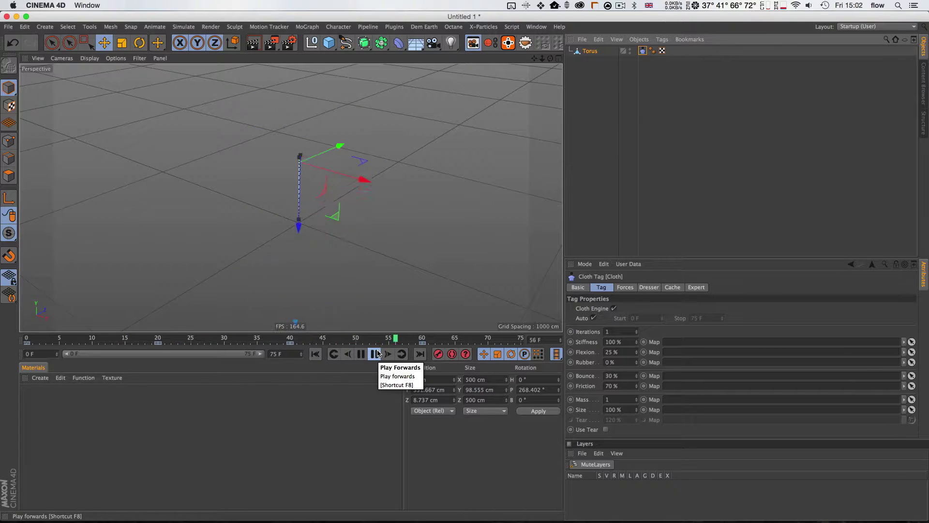
{"action": "key", "text": "shift+f"}
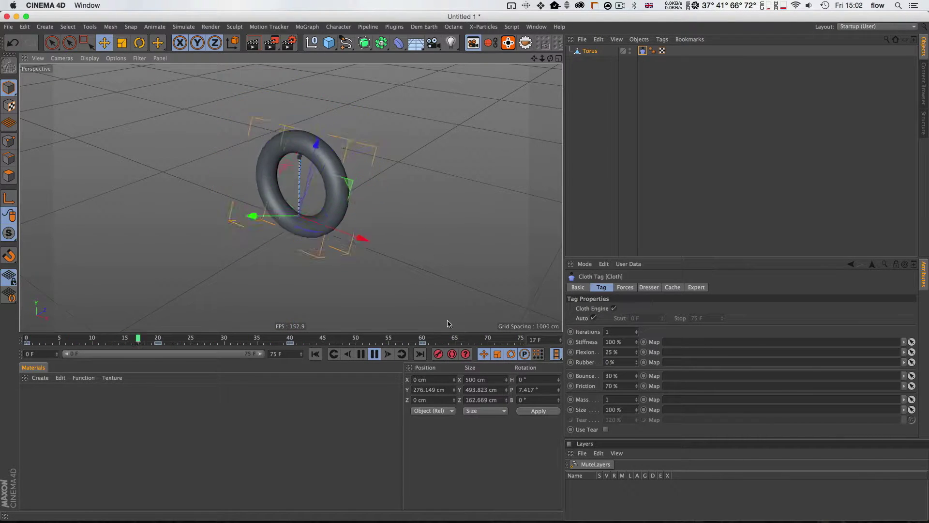
{"action": "key", "text": "shift+f"}
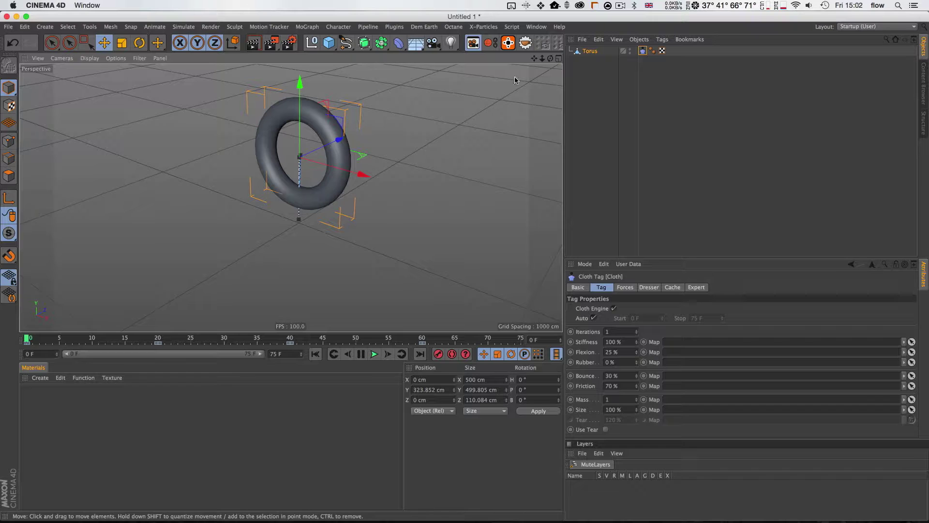
Duplicate the Torus, rename the copy ProxyTorus and delete its Cloth tag
{"action": "left_click", "coordinate": [636, 63]}
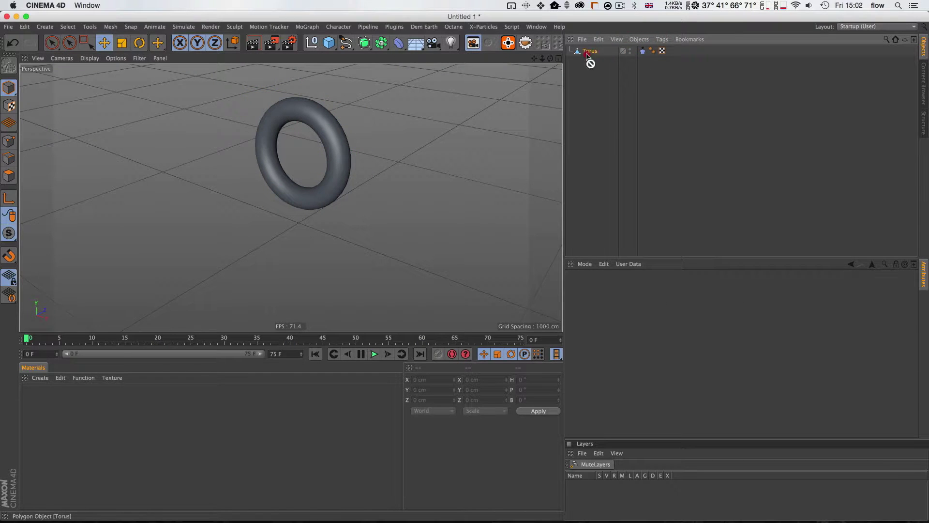
{"action": "left_click_drag", "start_coordinate": [587, 55], "coordinate": [591, 62], "text": "super"}
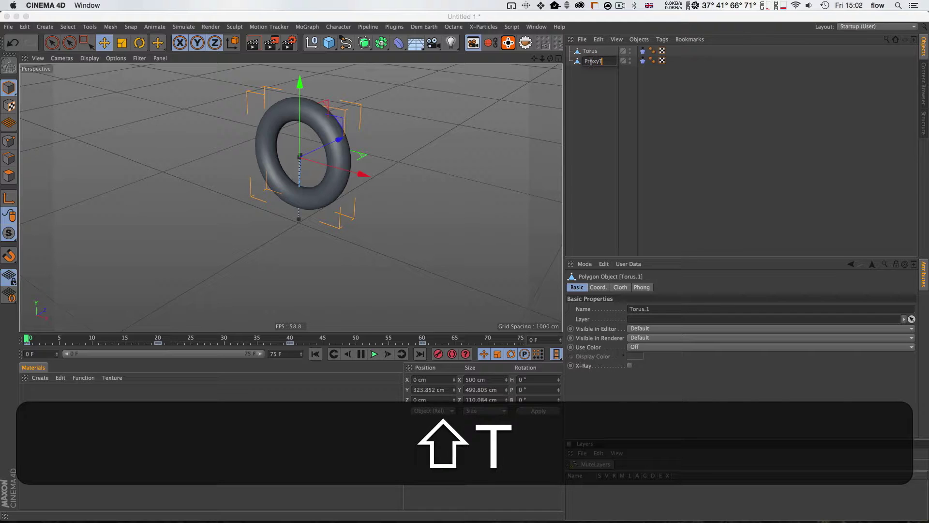
{"action": "key", "text": "Return"}
{"action": "key", "text": "Delete"}
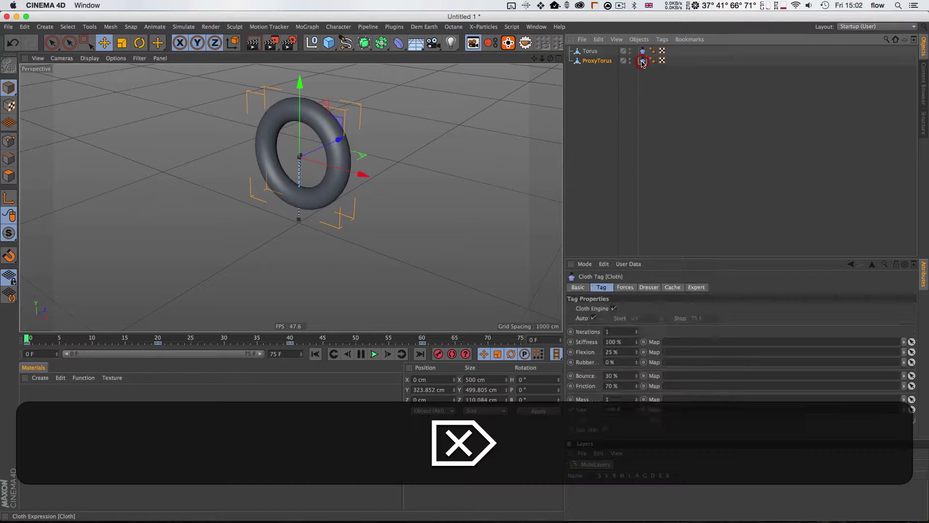
Remove all position, scale and rotation keyframe animation from the original Torus
{"action": "right_click", "coordinate": [597, 65]}
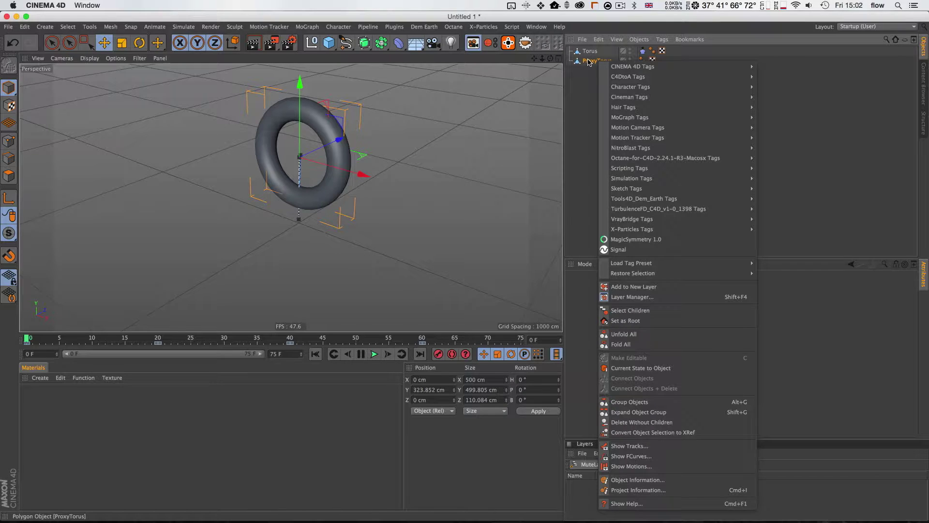
{"action": "left_click", "coordinate": [590, 52]}
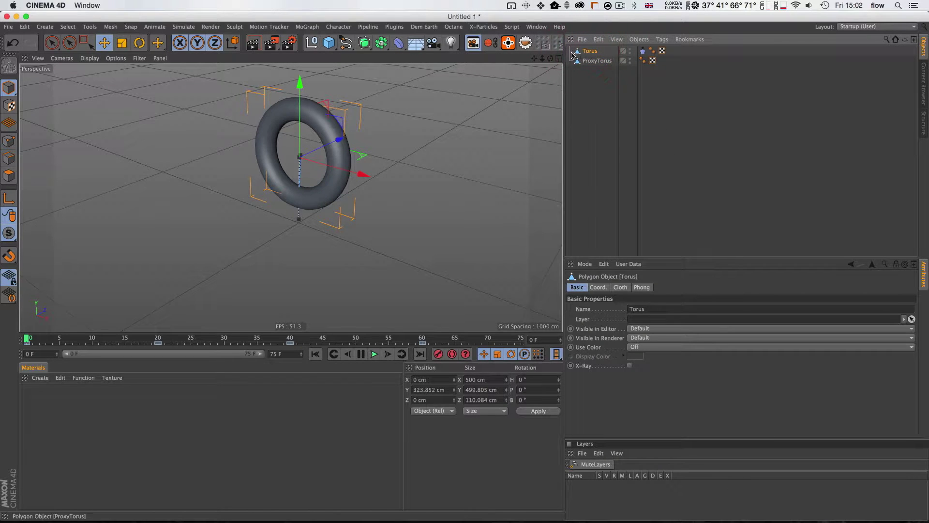
{"action": "left_click", "coordinate": [598, 287]}
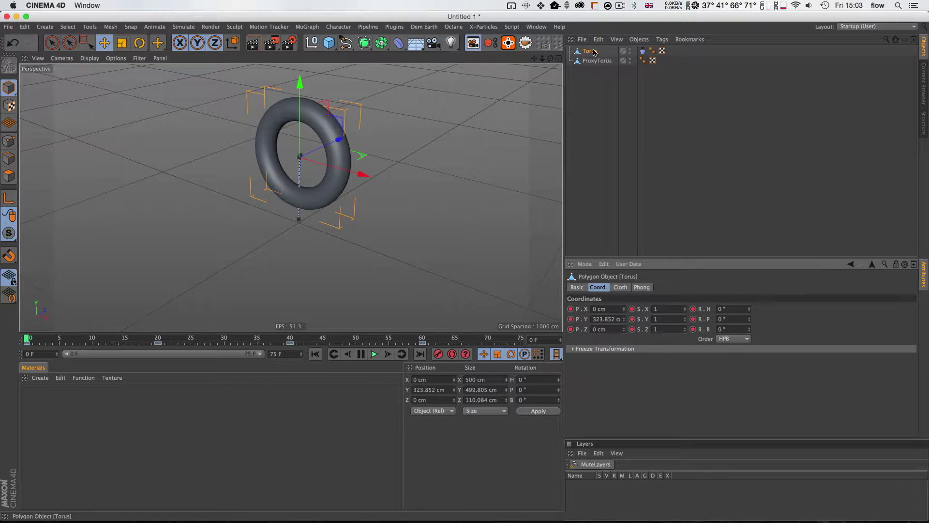
{"action": "key", "text": "shift"}
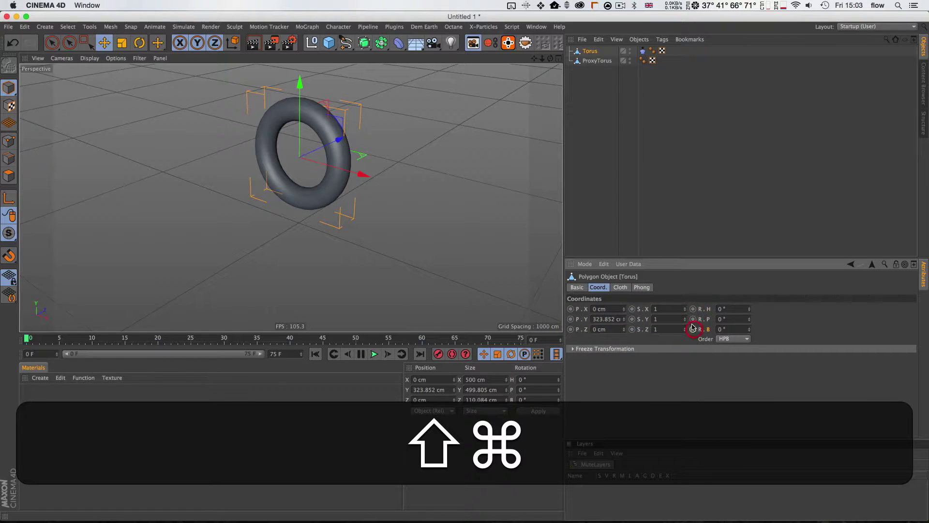
Play the animation with ProxyTorus selected to compare both toruses' motion, and return to frame 0
{"action": "left_click", "coordinate": [605, 62]}
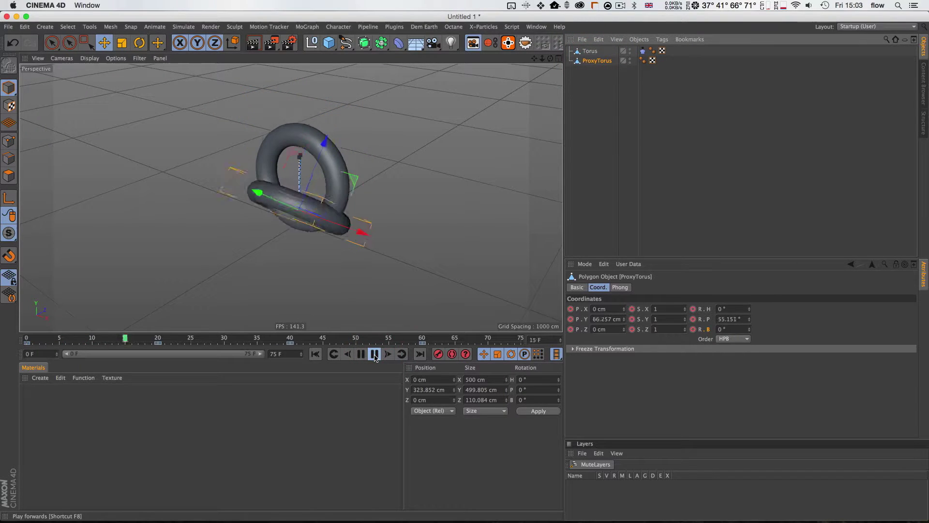
{"action": "left_click", "coordinate": [375, 354]}
{"action": "key", "text": "shift+f"}
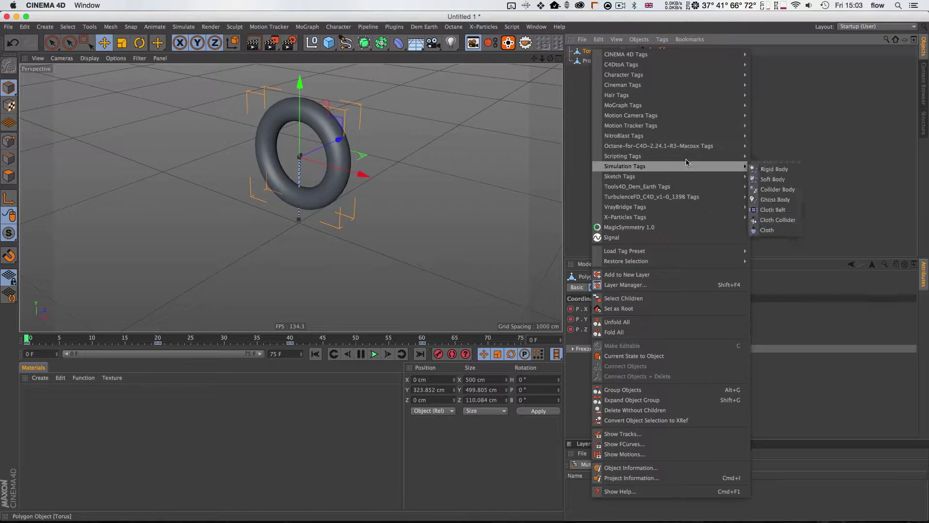
Add a Cloth Belt simulation tag to the Torus and show its properties
{"action": "mouse_move", "coordinate": [702, 79]}
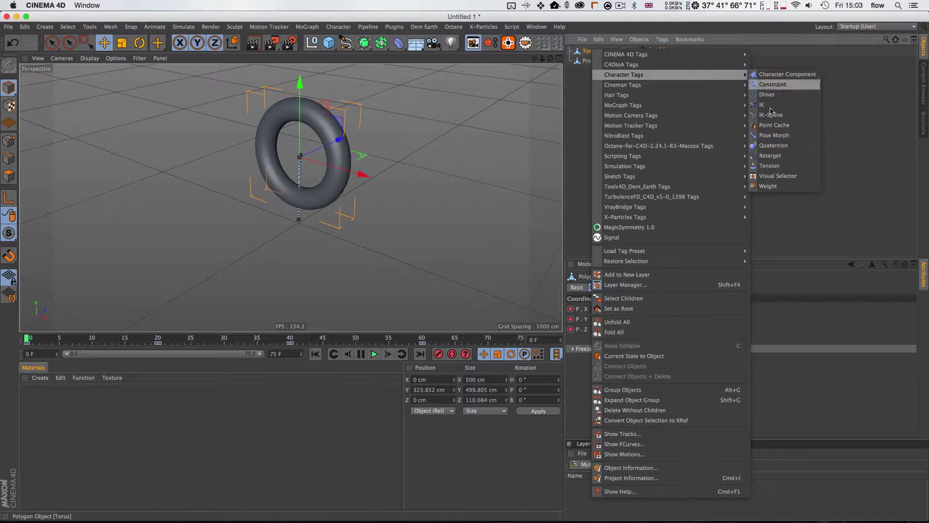
{"action": "mouse_move", "coordinate": [716, 166]}
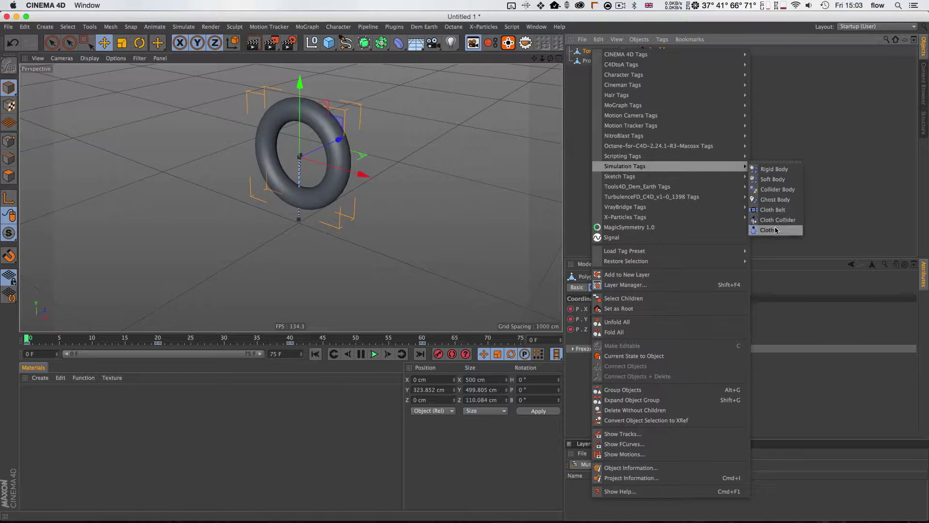
{"action": "left_click", "coordinate": [772, 210]}
{"action": "left_click", "coordinate": [643, 50]}
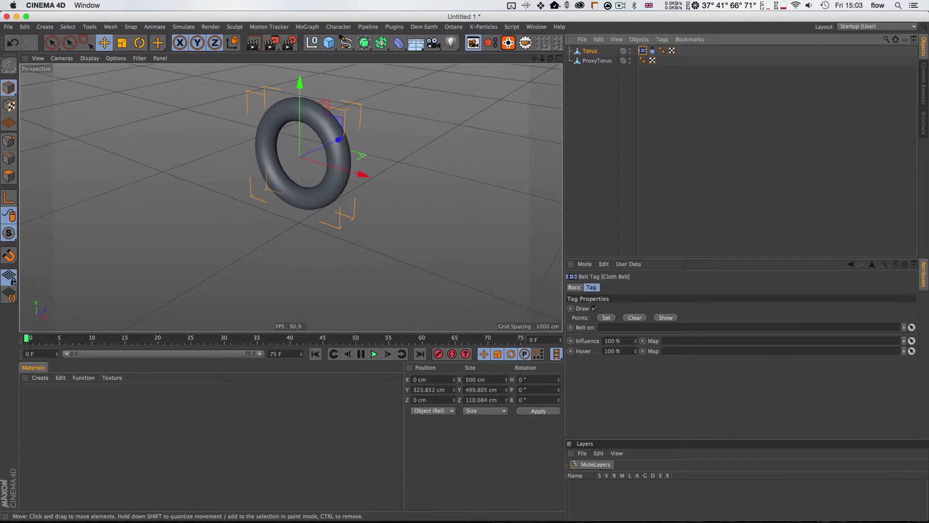
Belt all points of the Torus onto ProxyTorus, and hide ProxyTorus in the editor and renderer
{"action": "left_click", "coordinate": [9, 141]}
{"action": "key", "text": "super+a"}
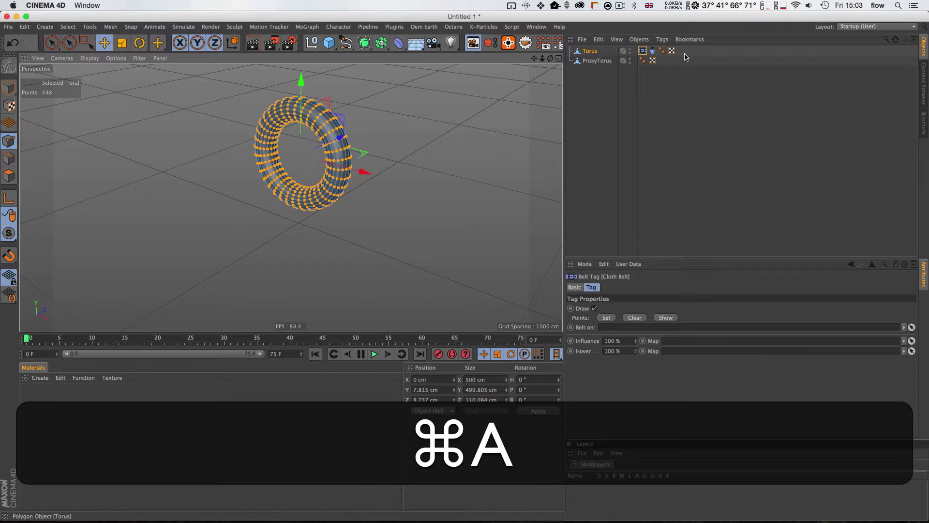
{"action": "left_click_drag", "start_coordinate": [586, 65], "coordinate": [630, 330]}
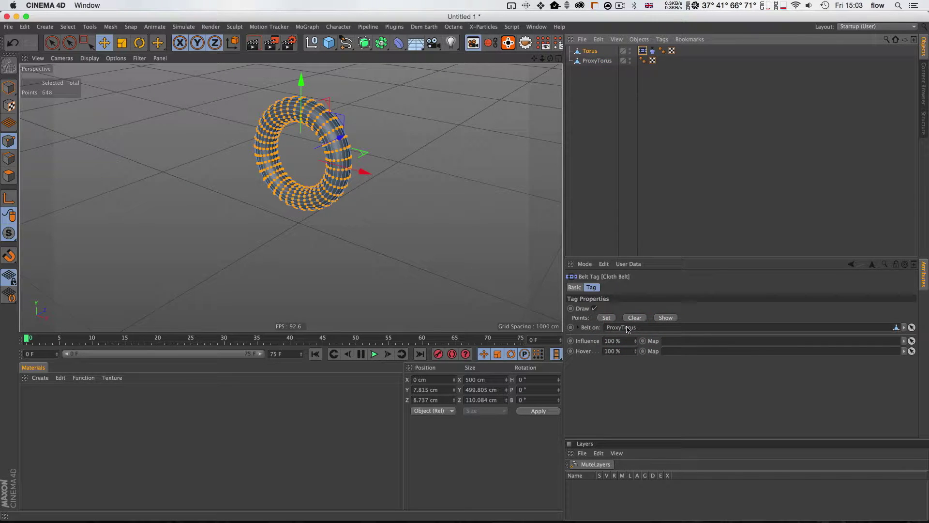
{"action": "left_click", "coordinate": [606, 318]}
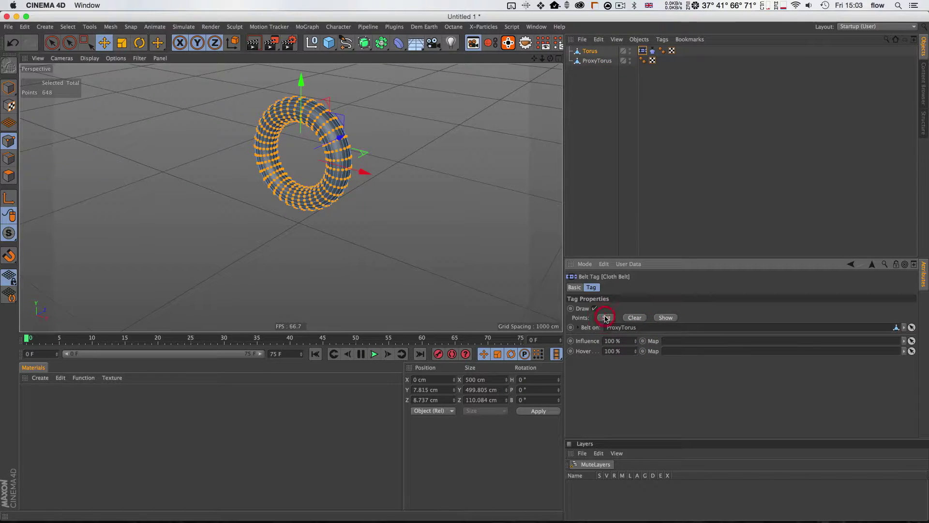
{"action": "left_click", "coordinate": [630, 61], "text": "alt"}
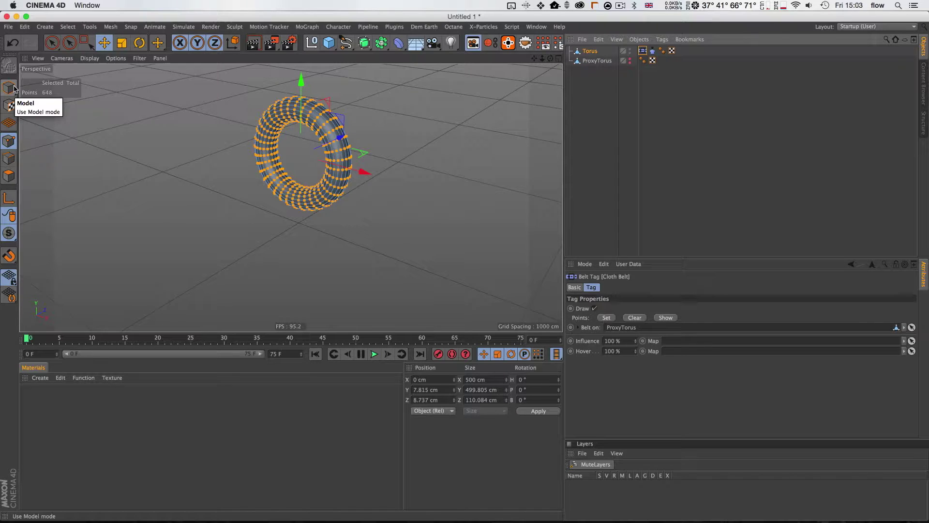
Examine the belt points drawn on the Torus from several angles, with and without the object selected
{"action": "key", "text": "2"}
{"action": "left_click_drag", "start_coordinate": [361, 150], "coordinate": [371, 165]}
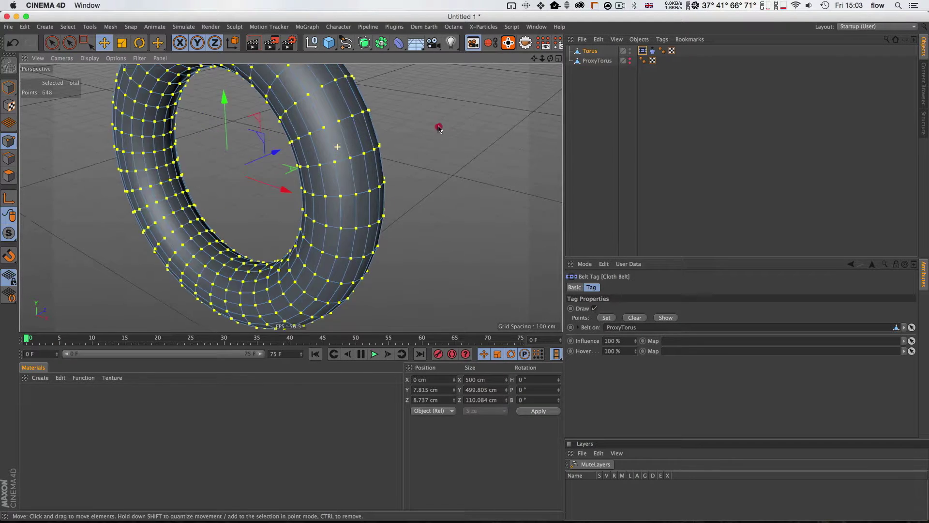
{"action": "key", "text": "1"}
{"action": "key", "text": "3"}
{"action": "key", "text": "1"}
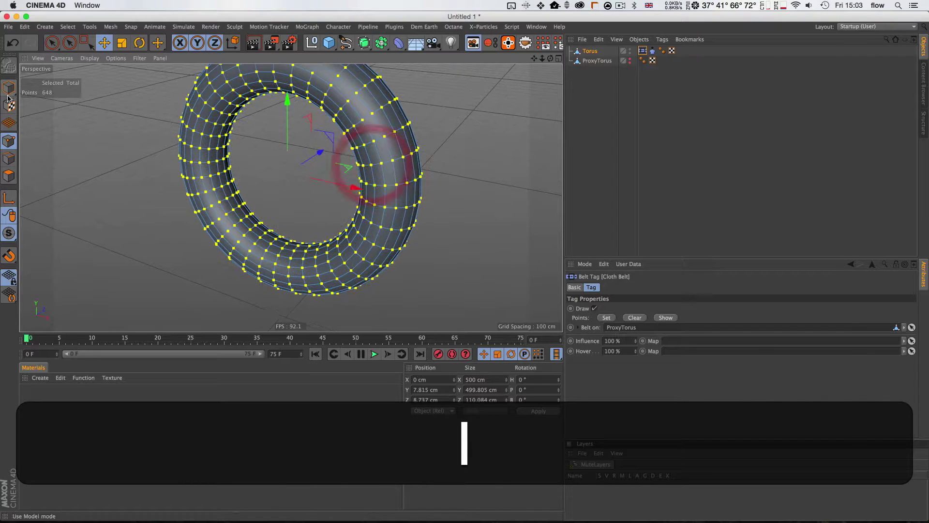
{"action": "left_click", "coordinate": [10, 139]}
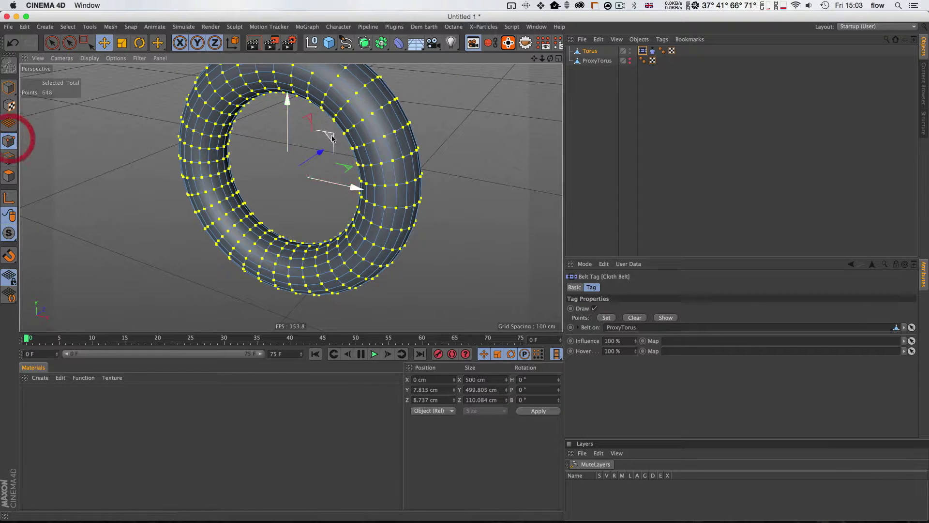
{"action": "left_click", "coordinate": [598, 61]}
{"action": "left_click", "coordinate": [587, 79]}
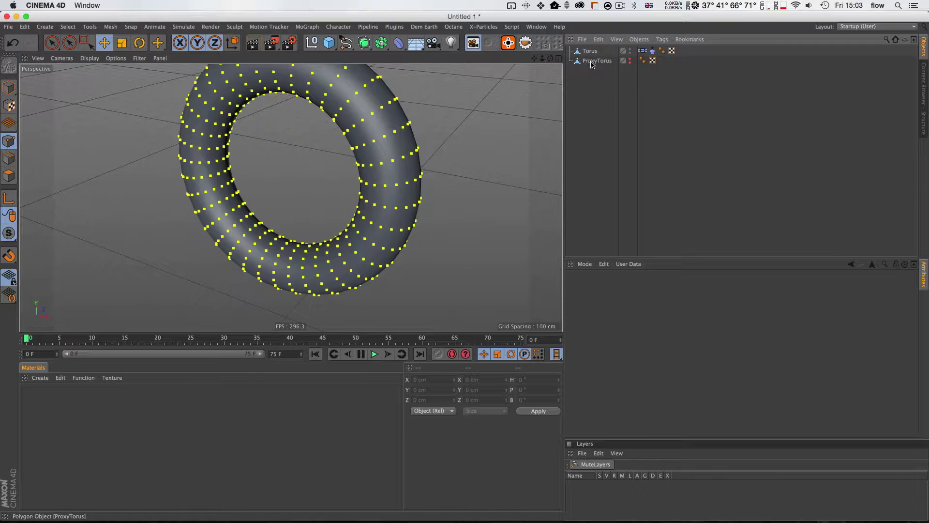
{"action": "left_click", "coordinate": [641, 51]}
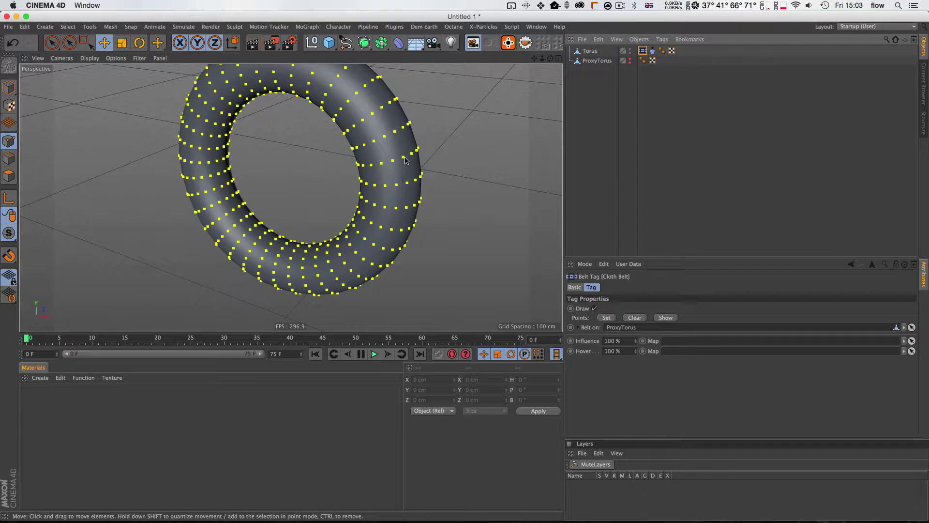
{"action": "key", "text": "3"}
{"action": "left_click_drag", "start_coordinate": [391, 163], "coordinate": [381, 192]}
{"action": "key", "text": "2"}
{"action": "key", "text": "1"}
{"action": "key", "text": "3"}
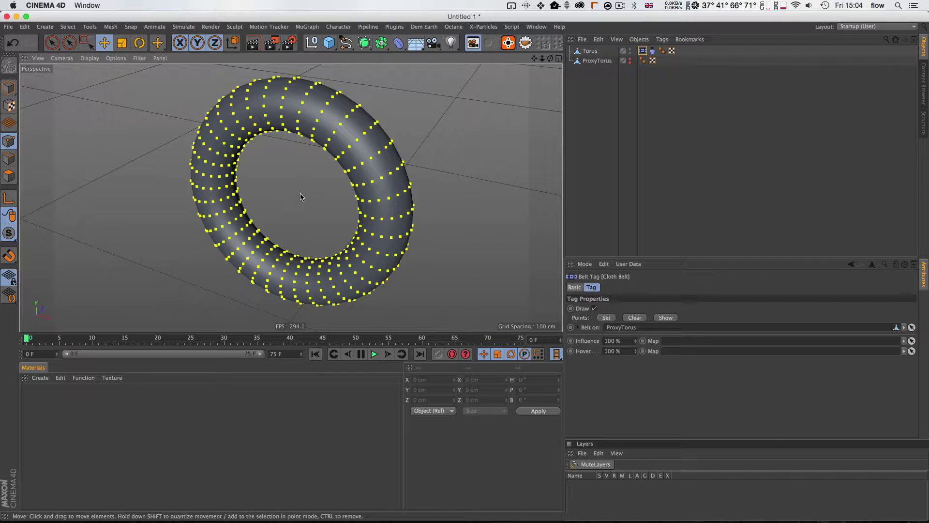
Turn off Draw for the Cloth Belt tag, and return to Model mode with the Torus selected
{"action": "left_click", "coordinate": [643, 51]}
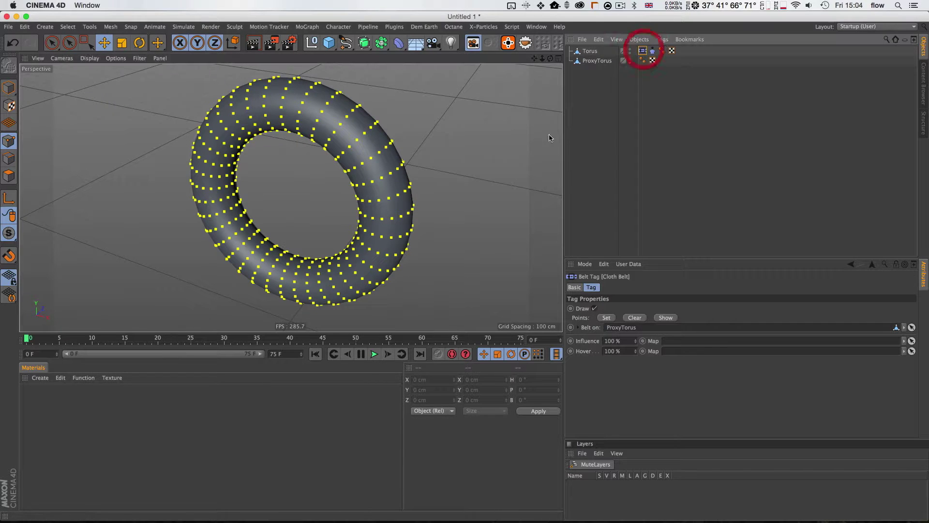
{"action": "left_click", "coordinate": [594, 308]}
{"action": "key", "text": "2"}
{"action": "left_click_drag", "start_coordinate": [380, 180], "coordinate": [376, 186]}
{"action": "key", "text": "3"}
{"action": "left_click_drag", "start_coordinate": [377, 186], "coordinate": [376, 188]}
{"action": "left_click", "coordinate": [589, 52]}
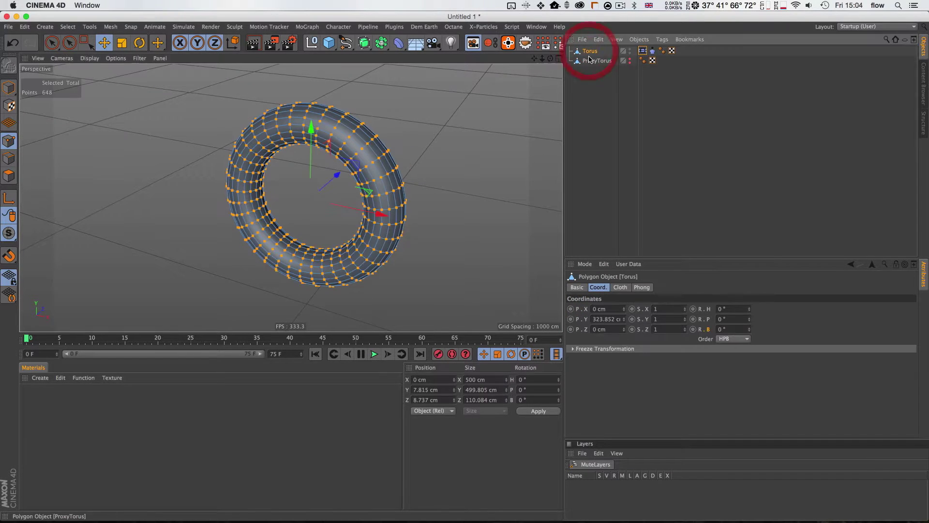
{"action": "left_click", "coordinate": [8, 87]}
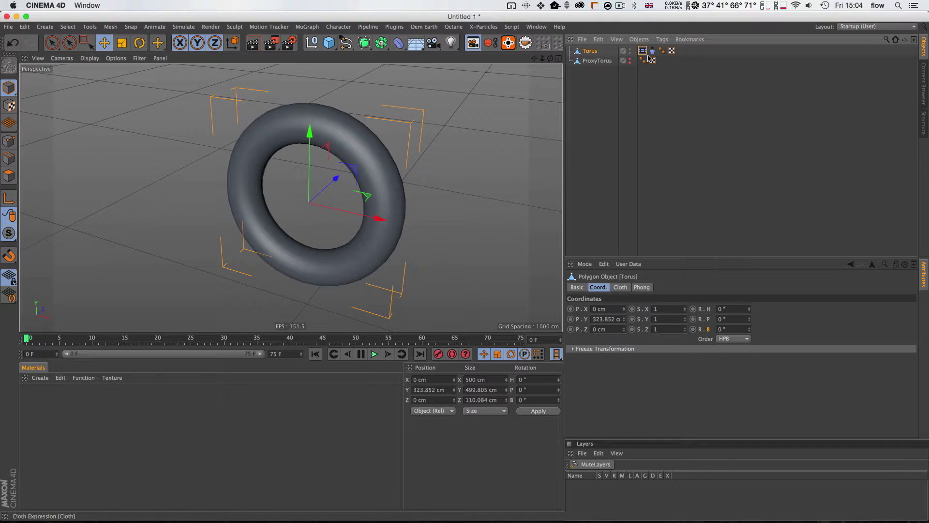
Play the animation from the first frame to check that the Torus follows its proxy, and stop at frame 64
{"action": "key", "text": "shift+f"}
{"action": "left_click", "coordinate": [376, 354]}
{"action": "key", "text": "shift+2"}
{"action": "key", "text": "2"}
{"action": "left_click_drag", "start_coordinate": [359, 266], "coordinate": [353, 254]}
{"action": "key", "text": "1"}
{"action": "key", "text": "3"}
{"action": "key", "text": "1"}
{"action": "left_click_drag", "start_coordinate": [352, 255], "coordinate": [332, 219]}
{"action": "key", "text": "2"}
{"action": "key", "text": "1"}
{"action": "key", "text": "2"}
{"action": "key", "text": "1"}
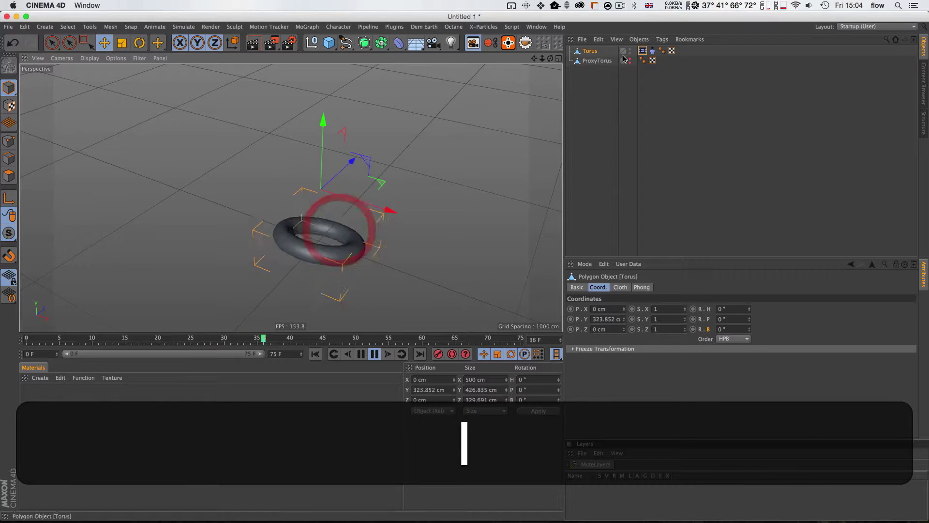
{"action": "left_click", "coordinate": [591, 52]}
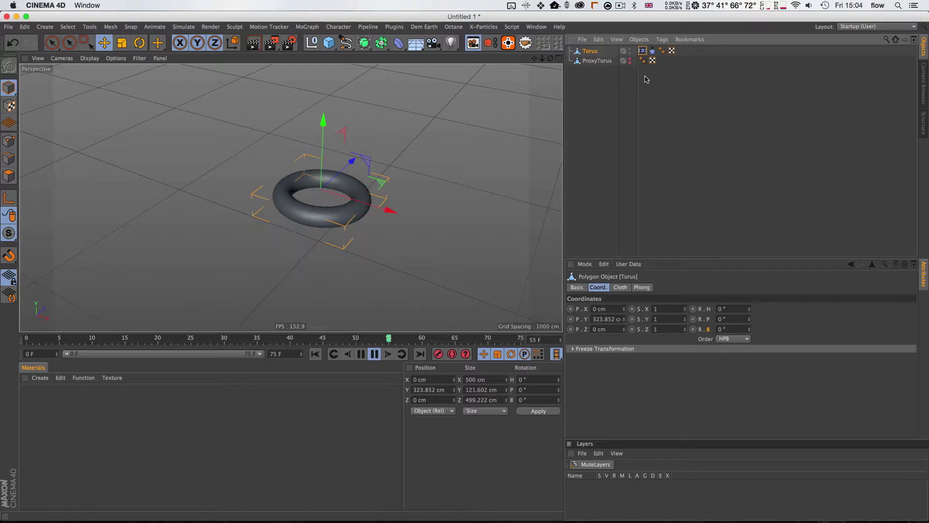
{"action": "left_click", "coordinate": [643, 51]}
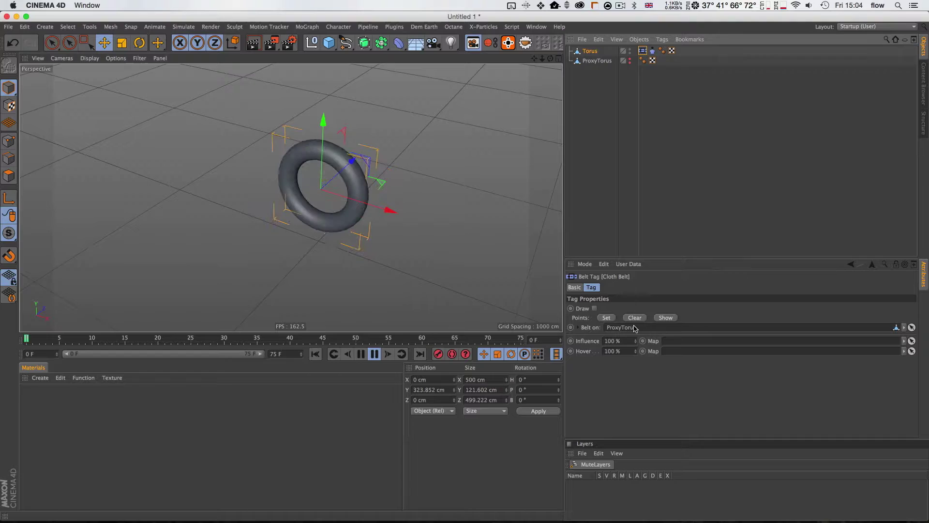
{"action": "left_click", "coordinate": [375, 354]}
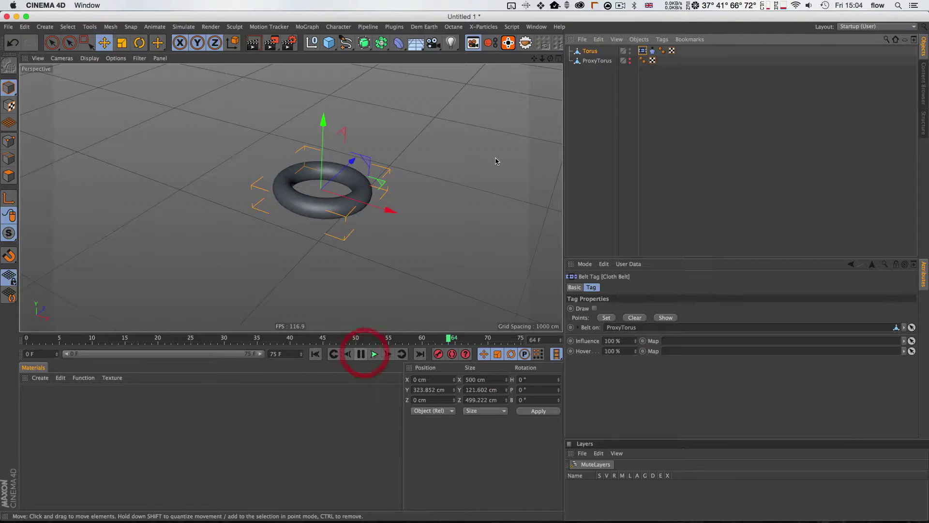
Show the Torus's Cloth tag properties, close the Layers manager and enlarge the space for the attributes
{"action": "left_click", "coordinate": [590, 51]}
{"action": "left_click", "coordinate": [652, 51]}
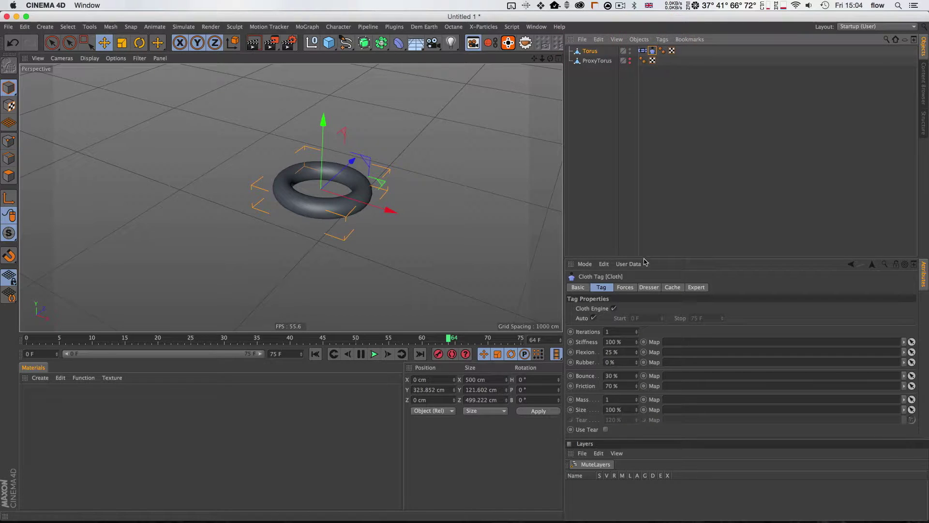
{"action": "left_click_drag", "start_coordinate": [639, 257], "coordinate": [639, 167]}
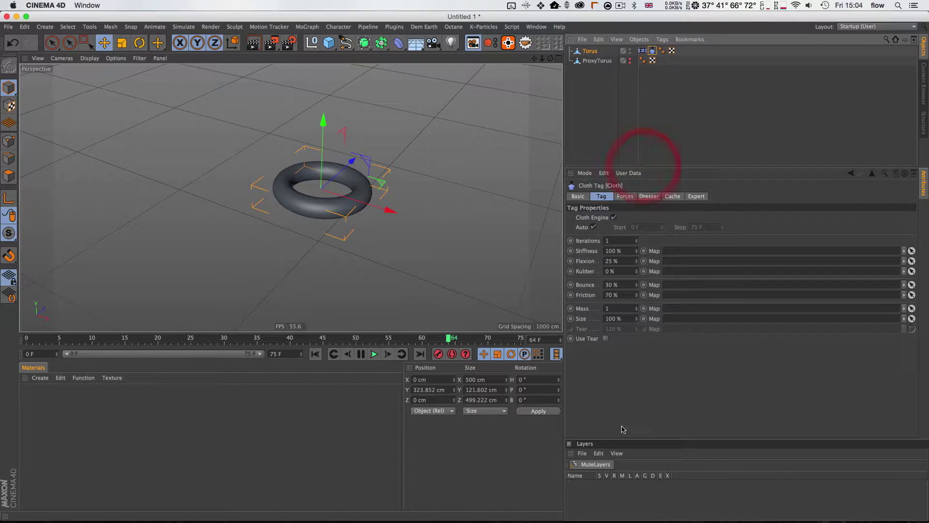
{"action": "left_click", "coordinate": [570, 454]}
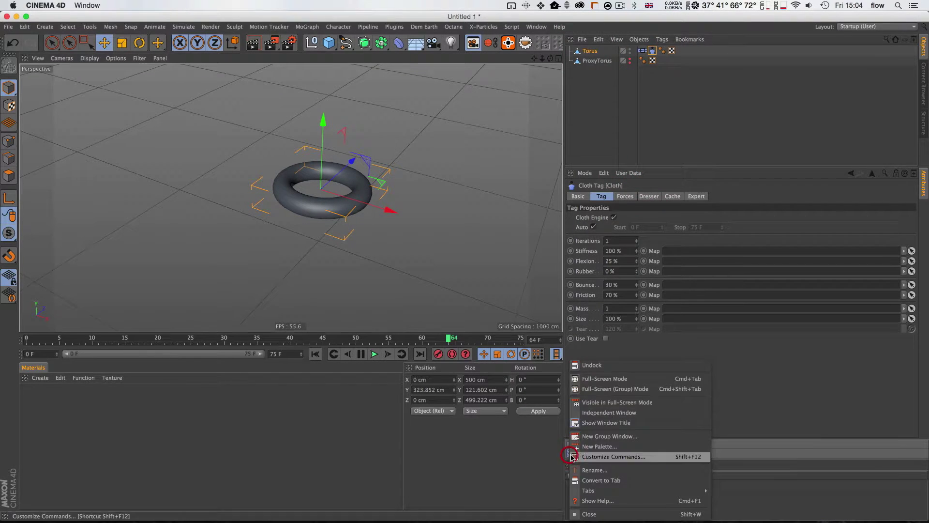
{"action": "left_click", "coordinate": [594, 512]}
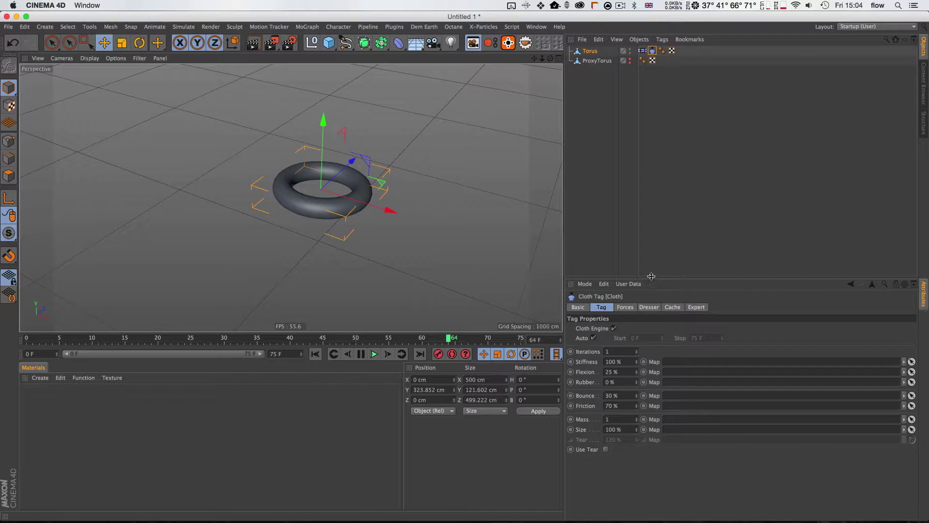
{"action": "left_click_drag", "start_coordinate": [651, 276], "coordinate": [657, 231]}
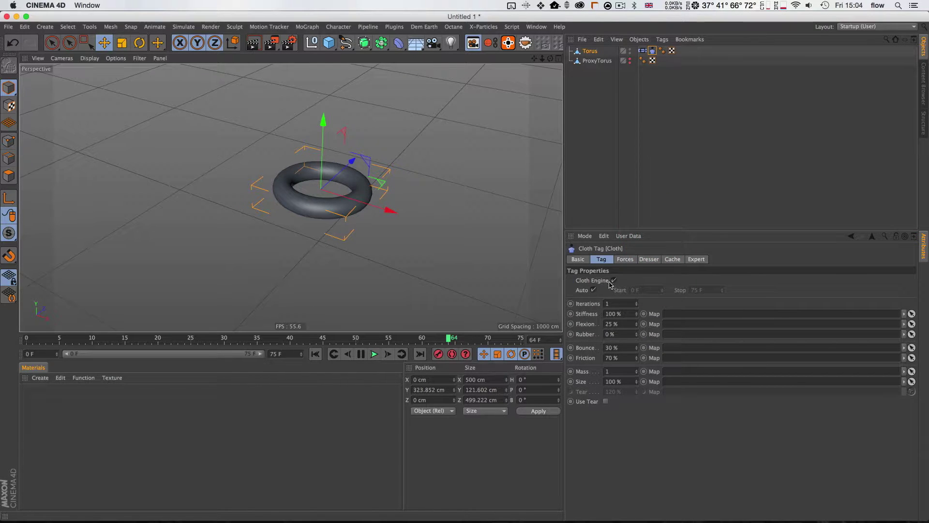
Select the polygons through the lower part of the Torus at frame 0, using a Live Selection radius of 34 with Only Select Visible Elements off
{"action": "left_click", "coordinate": [9, 175]}
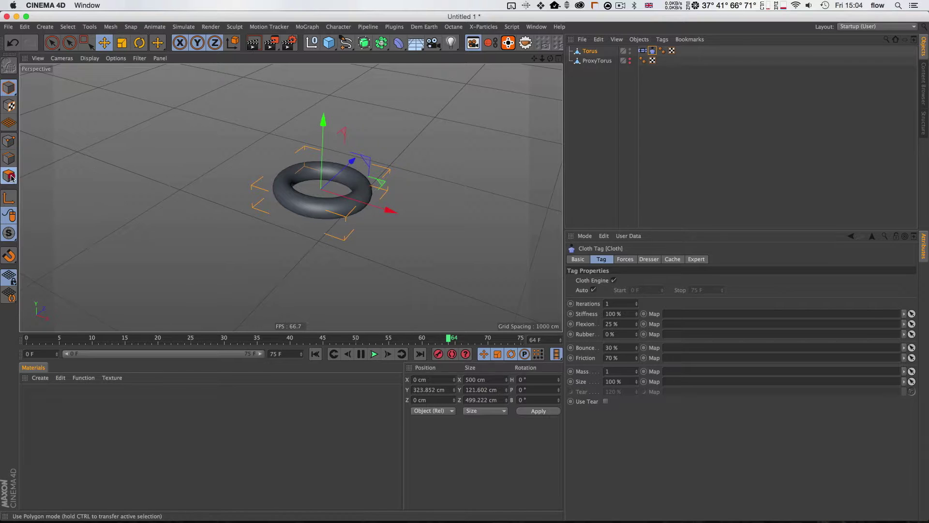
{"action": "left_click", "coordinate": [642, 50]}
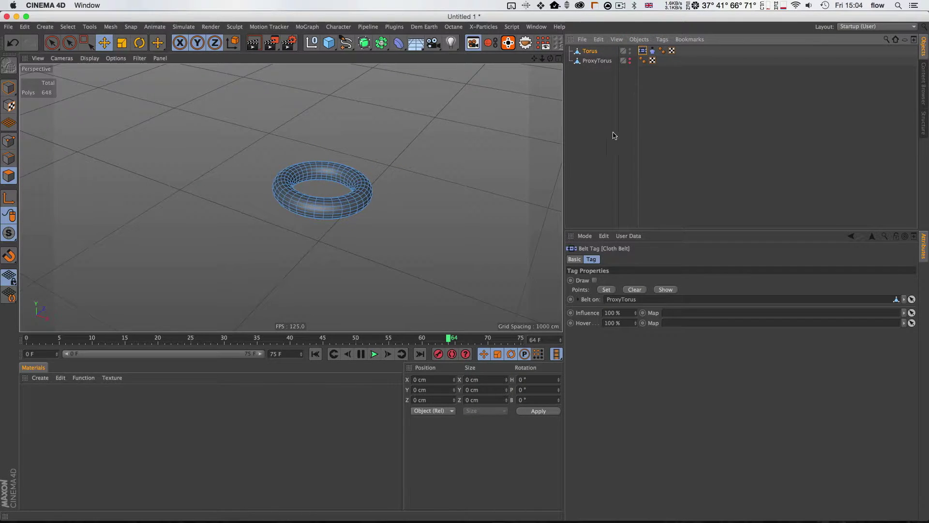
{"action": "key", "text": "9"}
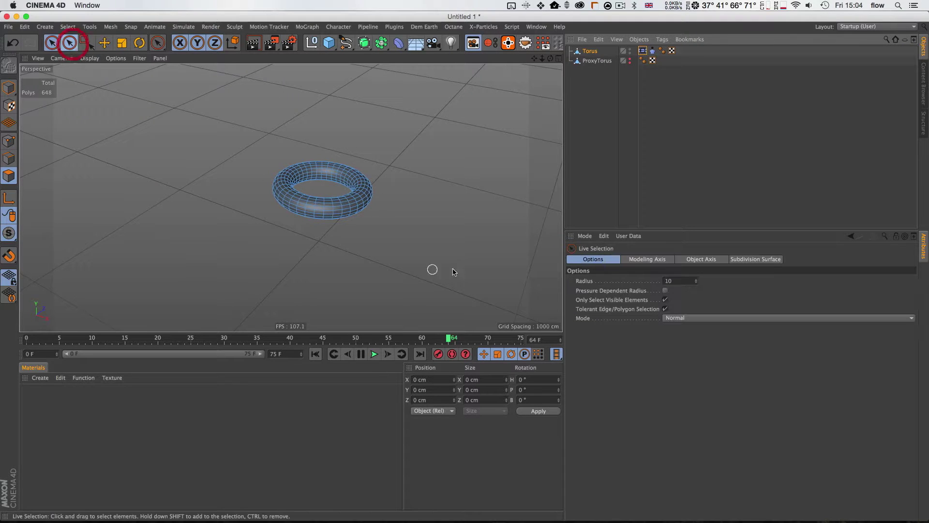
{"action": "middle_click_drag", "start_coordinate": [315, 213], "coordinate": [322, 216]}
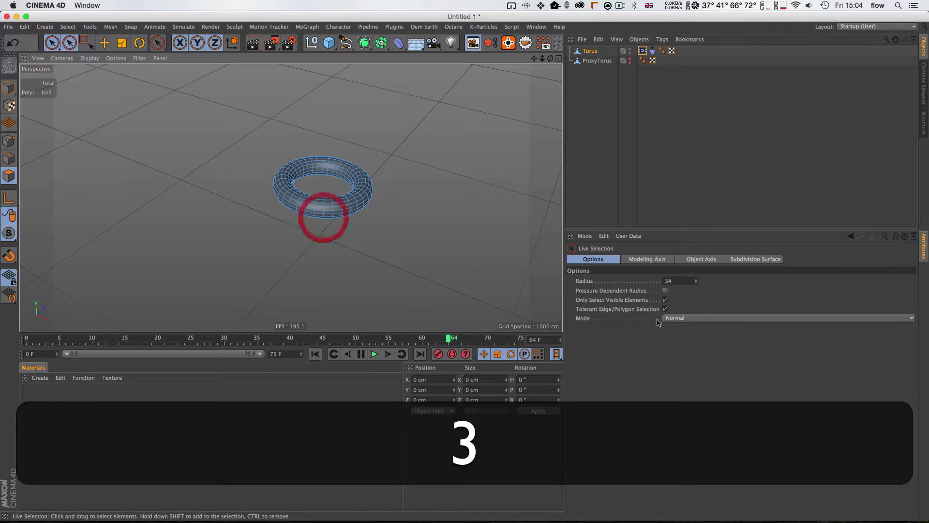
{"action": "left_click", "coordinate": [665, 300]}
{"action": "mouse_move", "coordinate": [332, 215]}
{"action": "left_mouse_down"}
{"action": "mouse_move", "coordinate": [314, 209]}
{"action": "mouse_move", "coordinate": [334, 220]}
{"action": "left_mouse_up"}
{"action": "key", "text": "shift+f"}
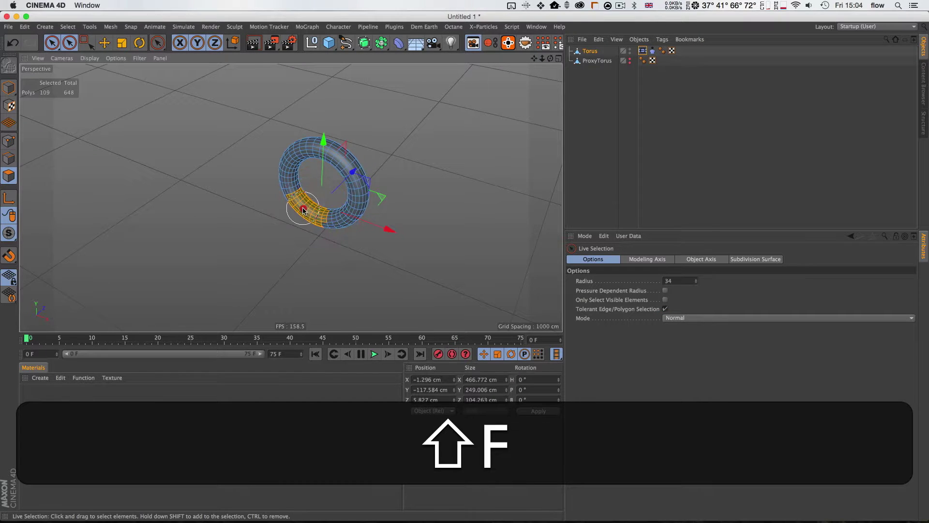
{"action": "key", "text": "3"}
{"action": "mouse_move", "coordinate": [315, 217]}
{"action": "left_mouse_down"}
{"action": "mouse_move", "coordinate": [342, 213]}
{"action": "mouse_move", "coordinate": [295, 209]}
{"action": "mouse_move", "coordinate": [325, 220]}
{"action": "mouse_move", "coordinate": [296, 211]}
{"action": "left_mouse_up"}
Invert the polygon selection and use Set Vertex Weight to create a vertex map fully weighting the upper part of the Torus
{"action": "key", "text": "u"}
{"action": "key", "text": "i"}
{"action": "key", "text": "shift+c"}
{"action": "type", "text": "set vert"}
{"action": "key", "text": "Return"}
{"action": "type", "text": "0"}
{"action": "key", "text": "Return"}
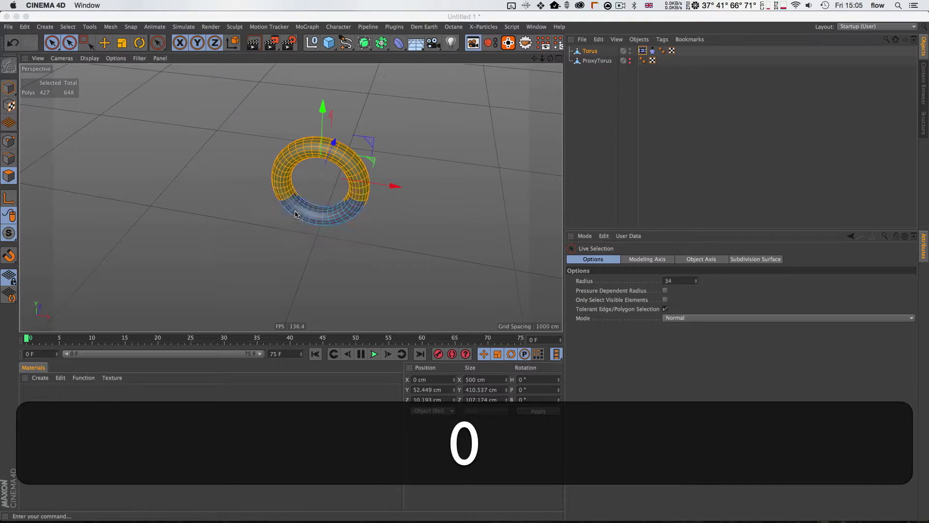
{"action": "key", "text": "Return"}
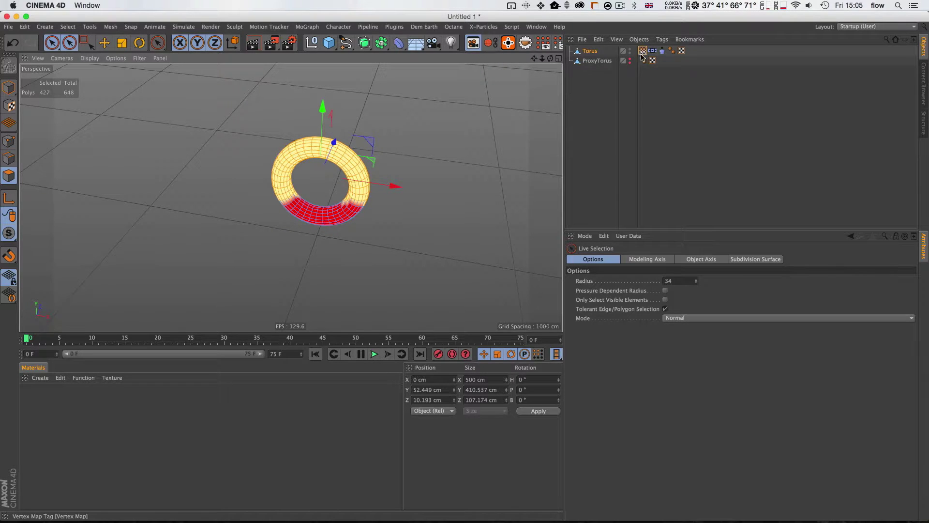
Assign the Torus's vertex map as the Influence map of its Cloth Belt tag
{"action": "left_click", "coordinate": [643, 51]}
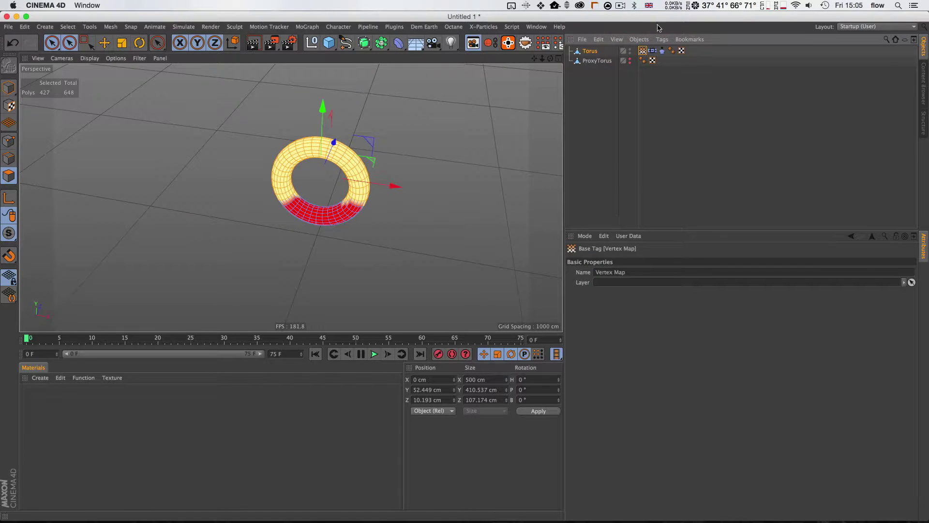
{"action": "left_click", "coordinate": [653, 51]}
{"action": "left_click_drag", "start_coordinate": [642, 51], "coordinate": [645, 110]}
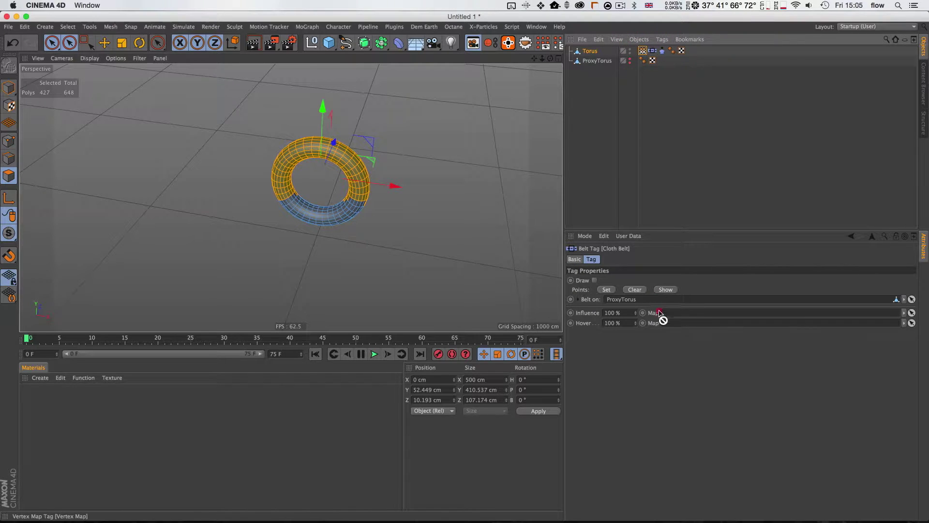
{"action": "left_click_drag", "start_coordinate": [724, 317], "coordinate": [723, 315]}
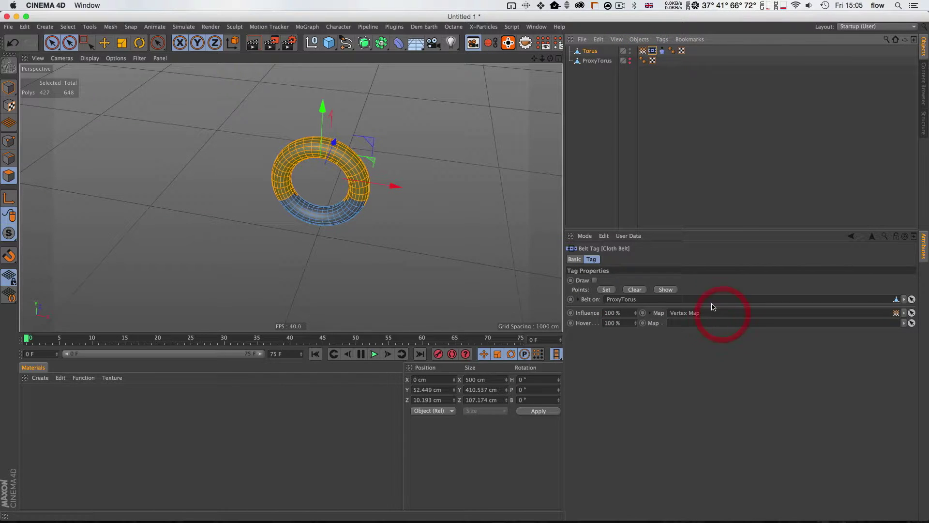
Play the animation and examine how the weighted and unweighted areas of the Torus behave from several angles, then stop playback
{"action": "left_click", "coordinate": [374, 355]}
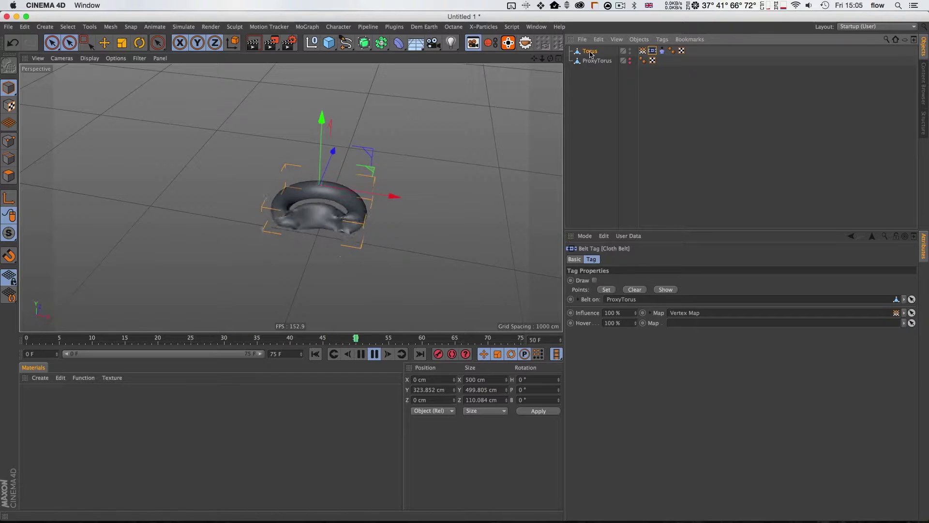
{"action": "left_click", "coordinate": [643, 50]}
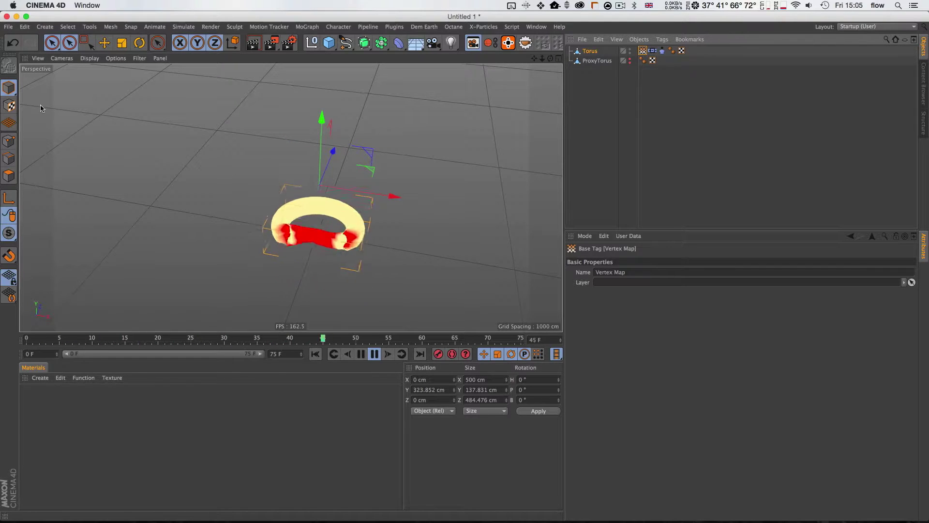
{"action": "left_click", "coordinate": [668, 105]}
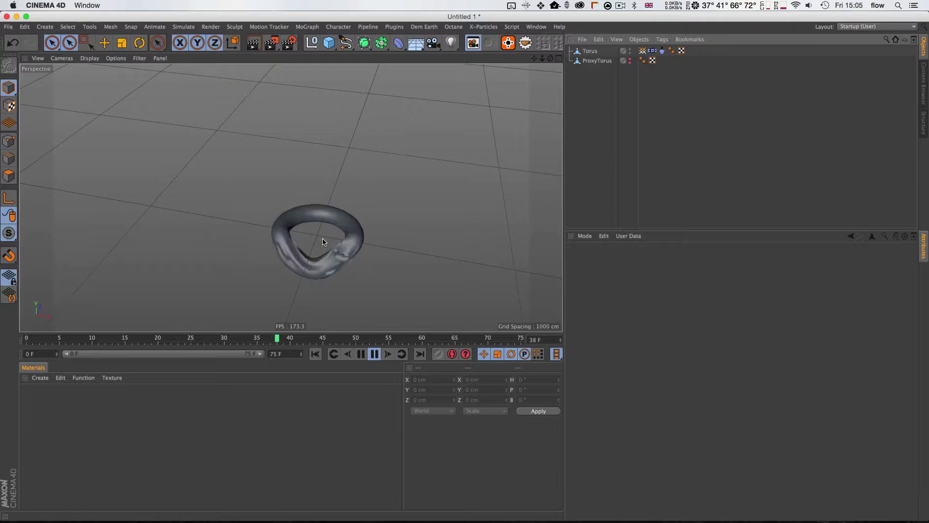
{"action": "key", "text": "3"}
{"action": "left_click_drag", "start_coordinate": [354, 238], "coordinate": [347, 249]}
{"action": "key", "text": "i"}
{"action": "left_click", "coordinate": [350, 208]}
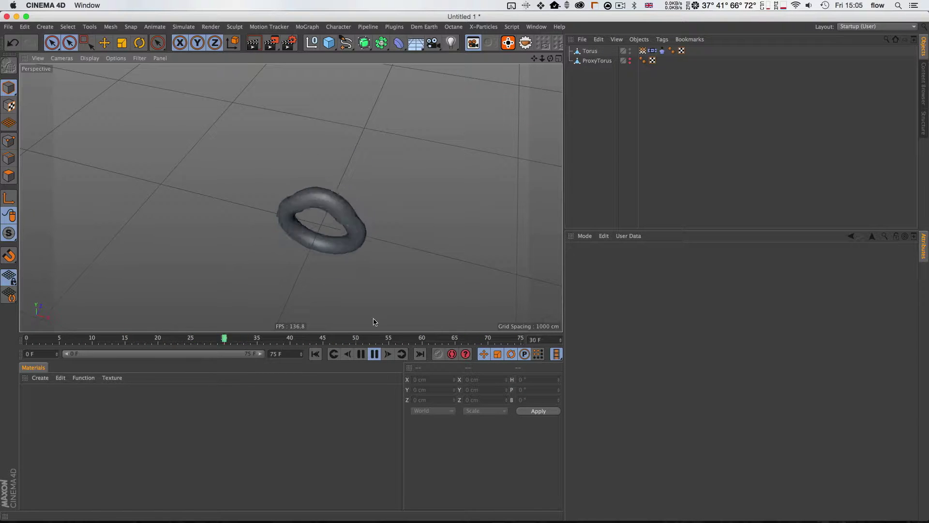
{"action": "left_click", "coordinate": [374, 354]}
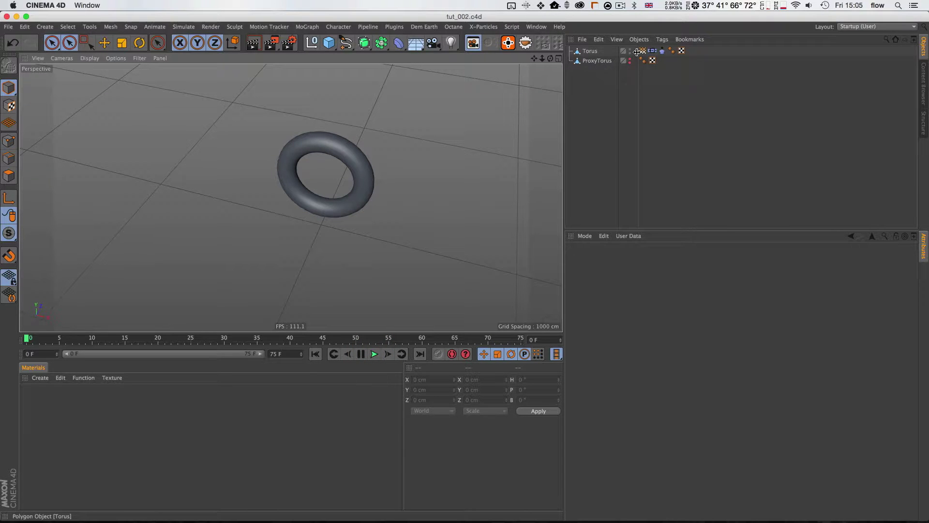
Add a null object with an XPresso tag and rename the null XPresso
{"action": "left_click", "coordinate": [311, 42]}
{"action": "right_click", "coordinate": [587, 50]}
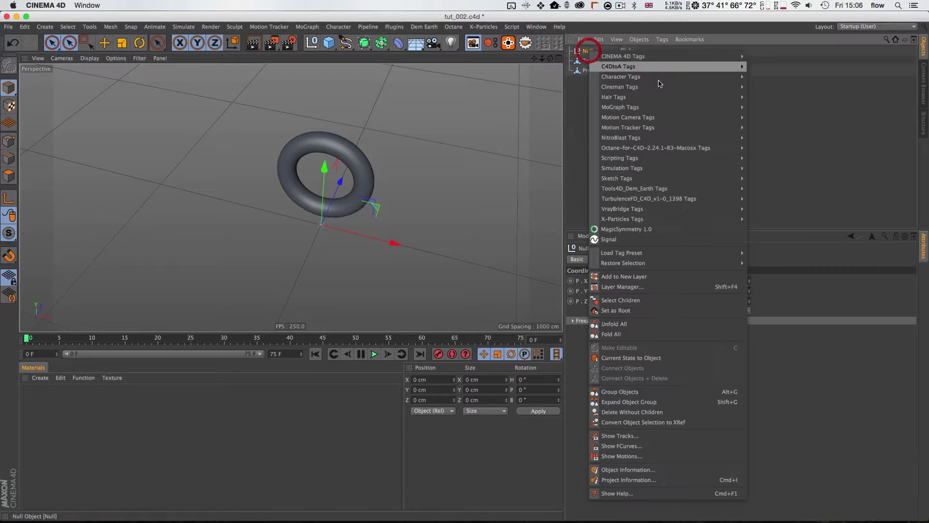
{"action": "mouse_move", "coordinate": [680, 56]}
{"action": "left_click", "coordinate": [788, 316]}
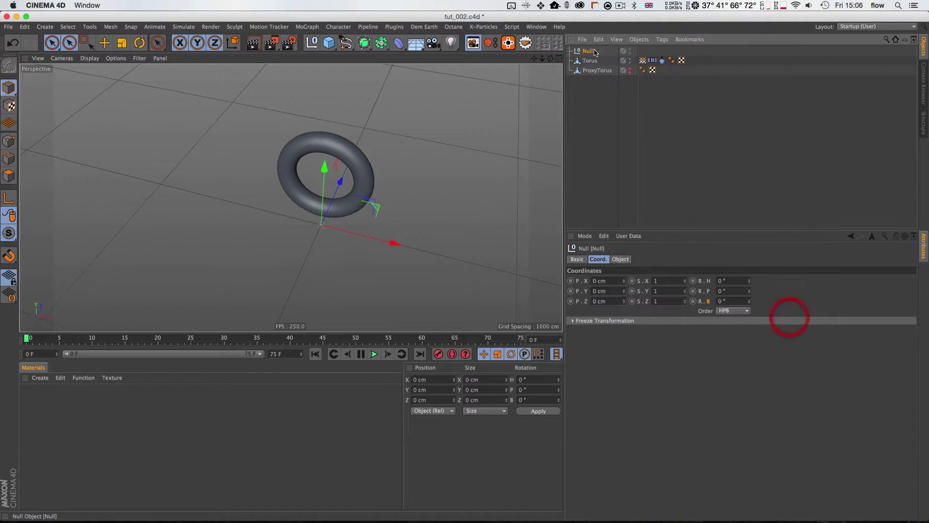
{"action": "double_click", "coordinate": [587, 50]}
{"action": "type", "text": "X"}
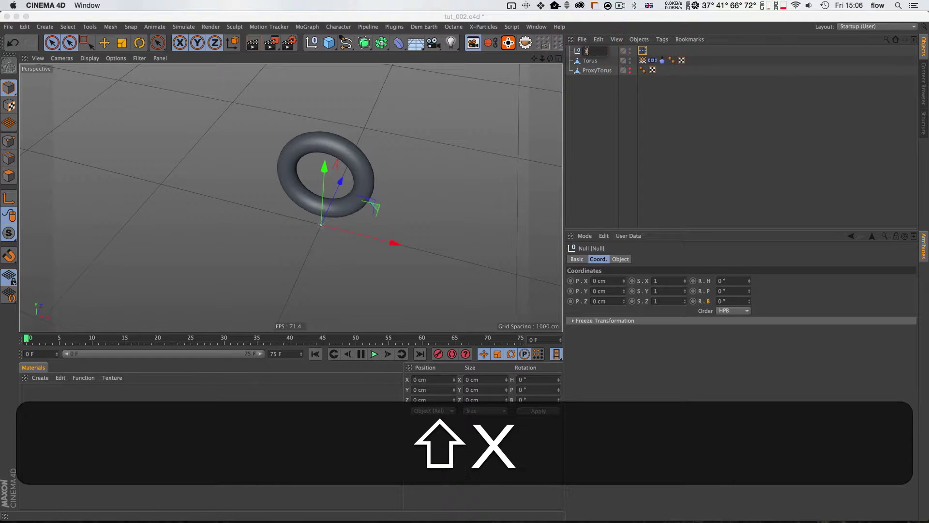
{"action": "type", "text": "Presso"}
{"action": "key", "text": "Return"}
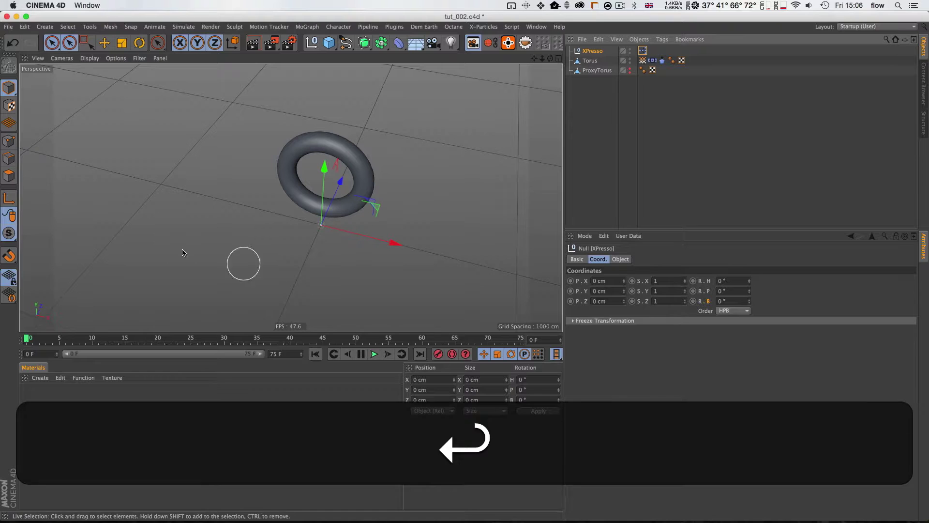
Dock the XPresso Editor beside the Materials manager, close the Coordinates manager, and enlarge the editor with the X-Pool search shown
{"action": "left_click_drag", "start_coordinate": [567, 522], "coordinate": [620, 105]}
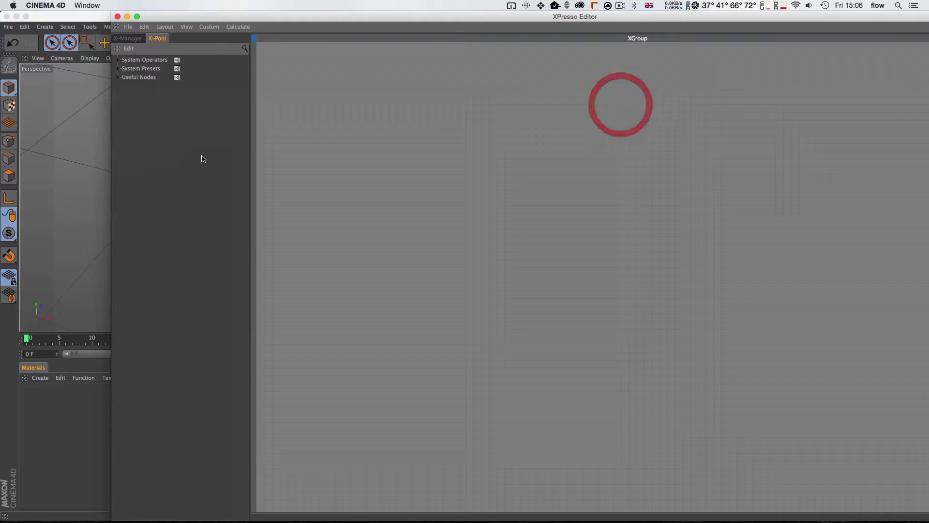
{"action": "left_click_drag", "start_coordinate": [119, 29], "coordinate": [26, 383]}
{"action": "left_click", "coordinate": [411, 377]}
{"action": "left_click", "coordinate": [423, 380]}
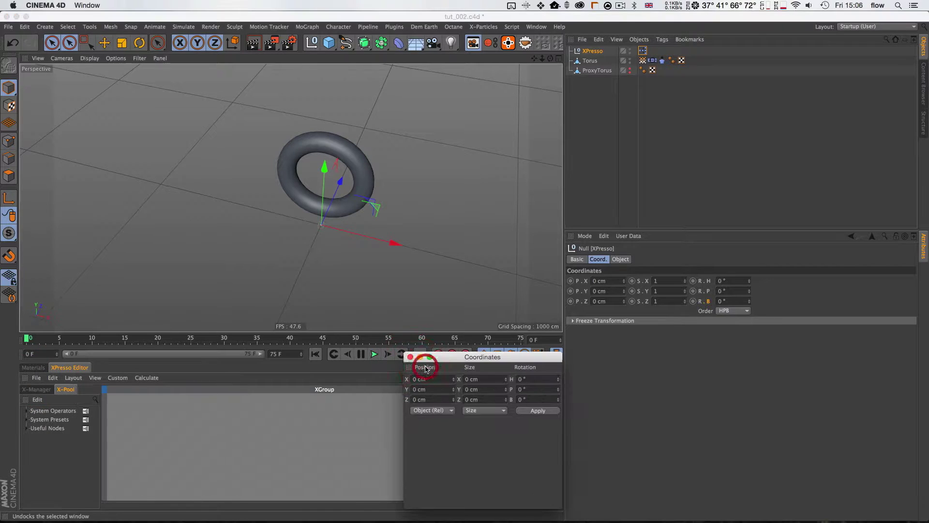
{"action": "left_click", "coordinate": [410, 358]}
{"action": "left_click_drag", "start_coordinate": [564, 279], "coordinate": [651, 283]}
{"action": "left_click_drag", "start_coordinate": [499, 332], "coordinate": [507, 234]}
{"action": "left_click", "coordinate": [108, 301]}
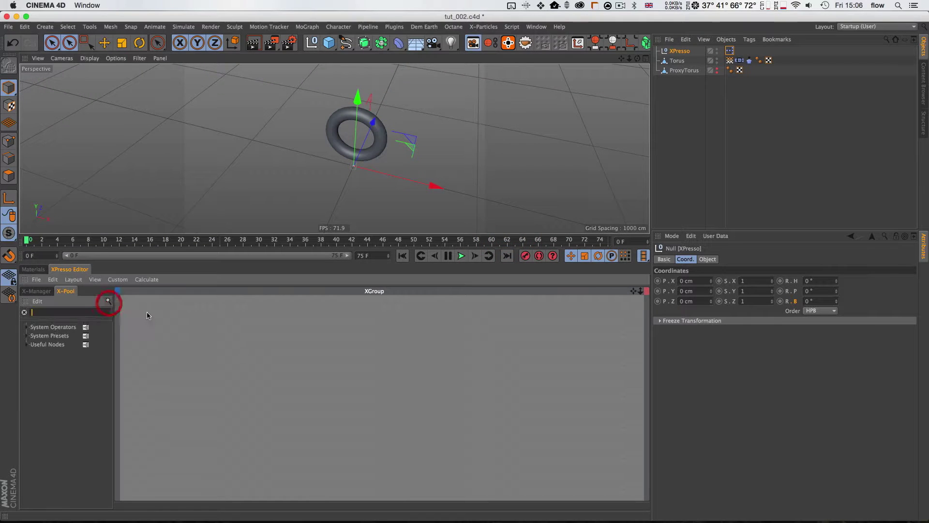
{"action": "left_click_drag", "start_coordinate": [358, 238], "coordinate": [358, 225]}
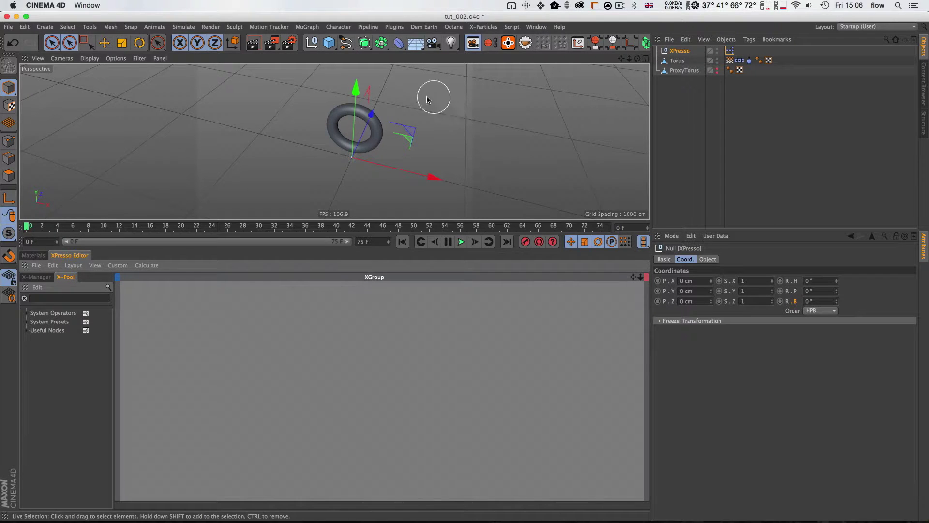
Add a MoGraph Plain effector and set its falloff shape to Sphere
{"action": "type", "text": "1"}
{"action": "left_click_drag", "start_coordinate": [375, 145], "coordinate": [333, 141]}
{"action": "key", "text": "3"}
{"action": "key", "text": "1"}
{"action": "key", "text": "3"}
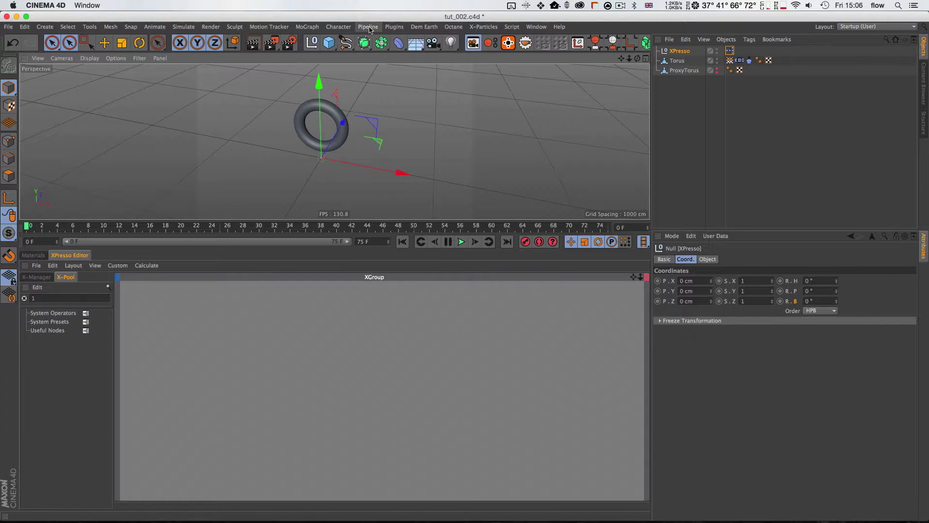
{"action": "left_click", "coordinate": [342, 28]}
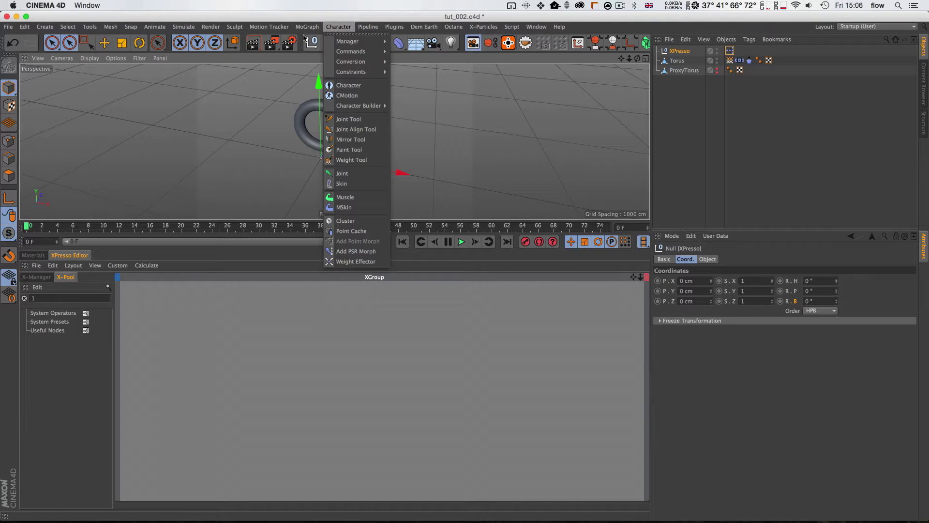
{"action": "mouse_move", "coordinate": [307, 28]}
{"action": "mouse_move", "coordinate": [329, 42]}
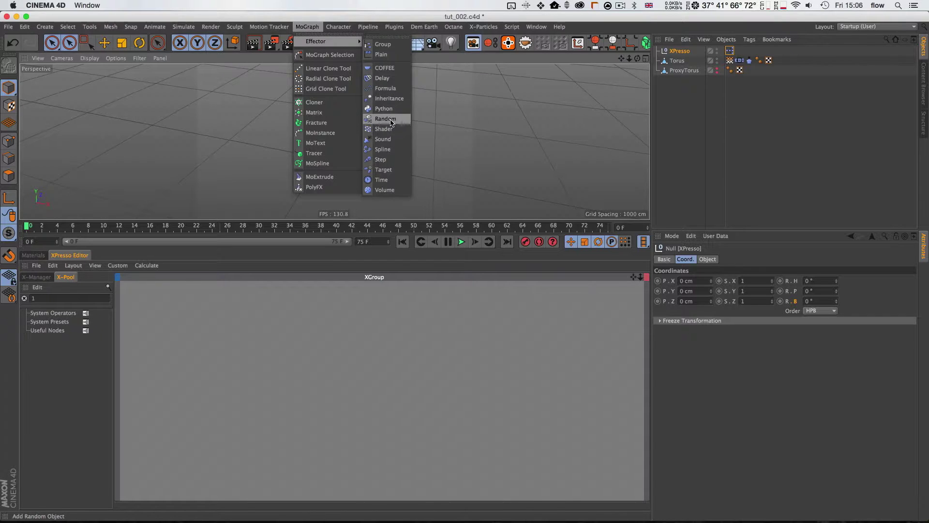
{"action": "left_click", "coordinate": [388, 54]}
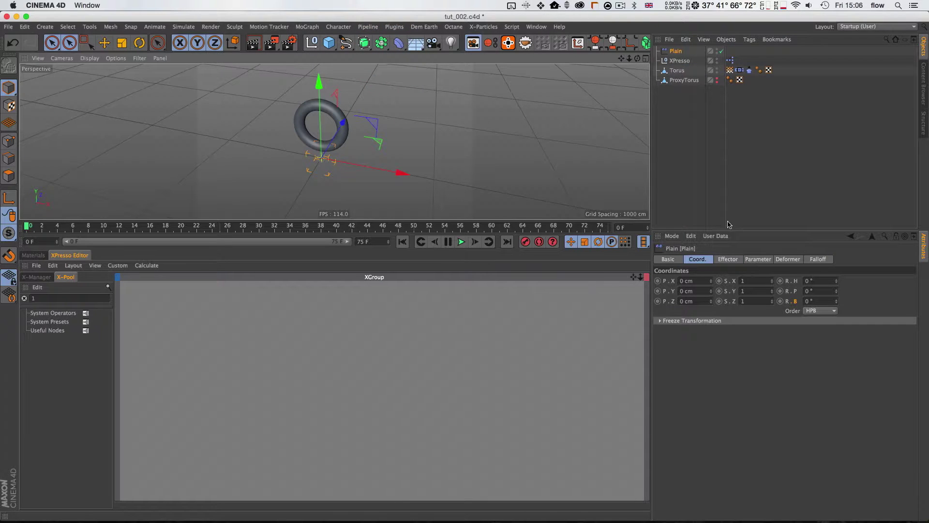
{"action": "left_click", "coordinate": [818, 259]}
{"action": "left_click", "coordinate": [720, 280]}
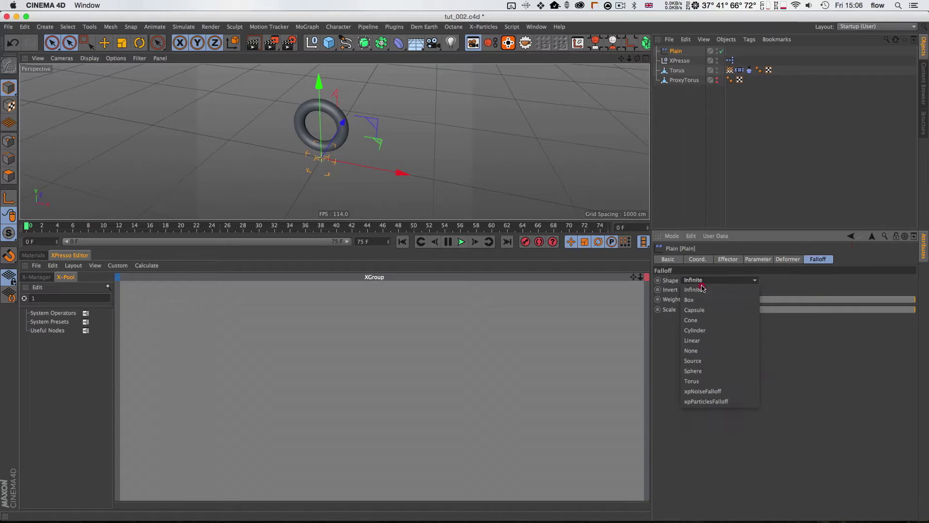
{"action": "left_click", "coordinate": [708, 371]}
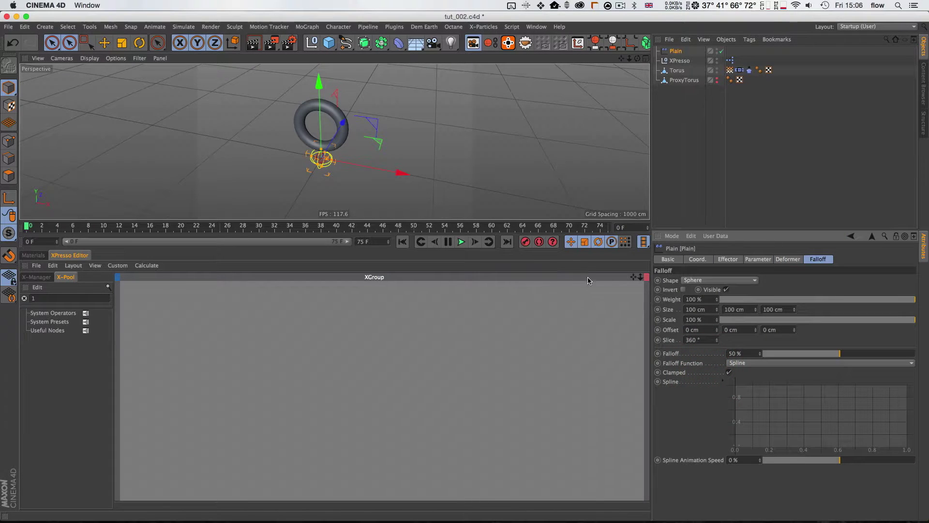
Scale the Plain effector up uniformly until its falloff sphere covers the lower part of the Torus, and return to the Move tool
{"action": "scroll", "coordinate": [338, 138], "scroll_direction": "up", "scroll_amount": 2}
{"action": "key", "text": "t"}
{"action": "left_click_drag", "start_coordinate": [337, 138], "coordinate": [366, 136]}
{"action": "key", "text": "3"}
{"action": "key", "text": "e"}
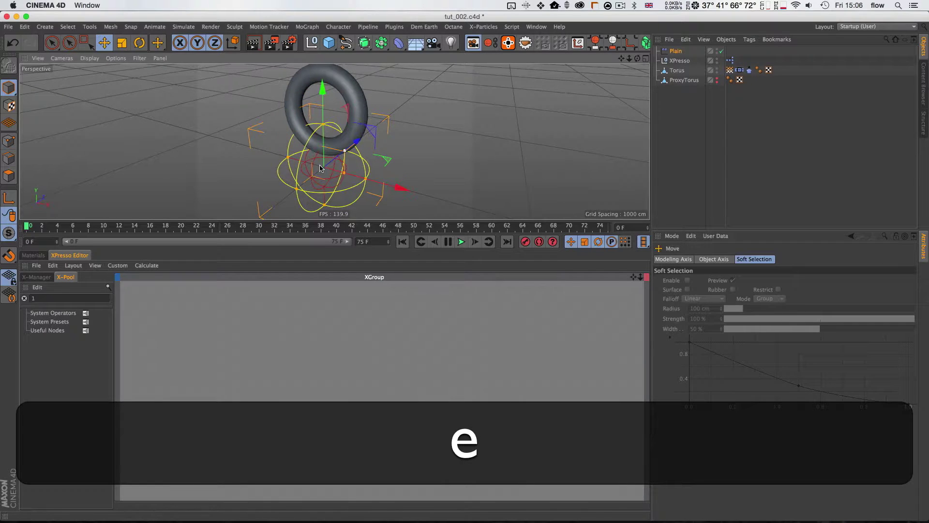
Add the Plain effector as a node in the XPresso Editor
{"action": "left_click_drag", "start_coordinate": [339, 135], "coordinate": [392, 156]}
{"action": "left_click_drag", "start_coordinate": [674, 51], "coordinate": [655, 77]}
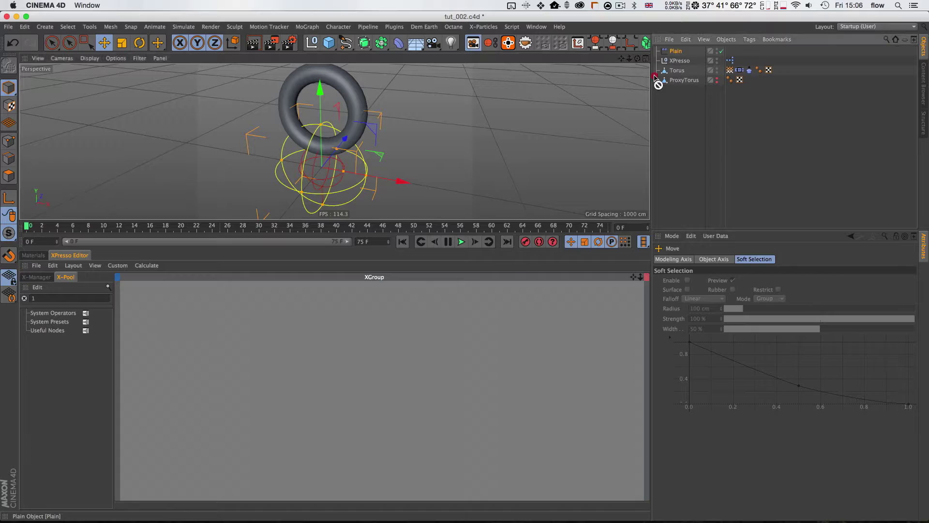
{"action": "left_click_drag", "start_coordinate": [207, 348], "coordinate": [207, 348]}
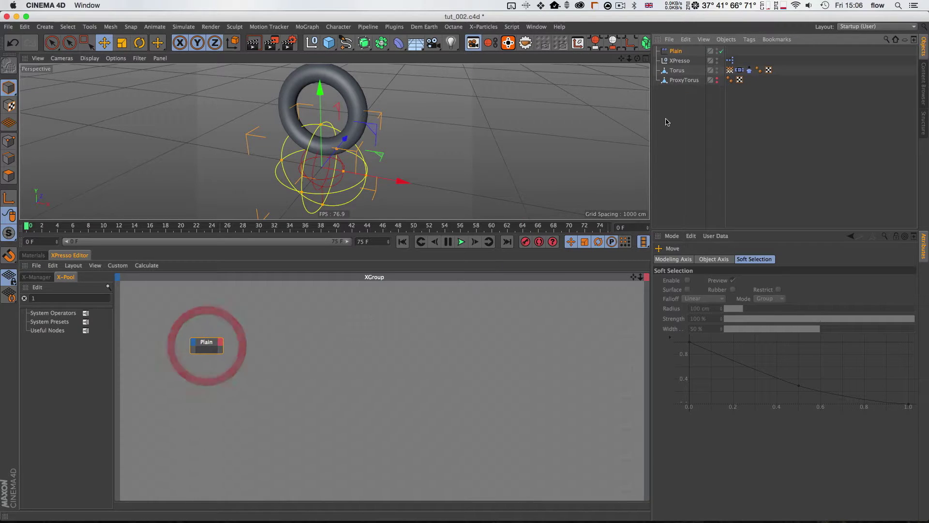
Add a user data field named Geometry with the data type Link to the XPresso null
{"action": "left_click", "coordinate": [680, 60]}
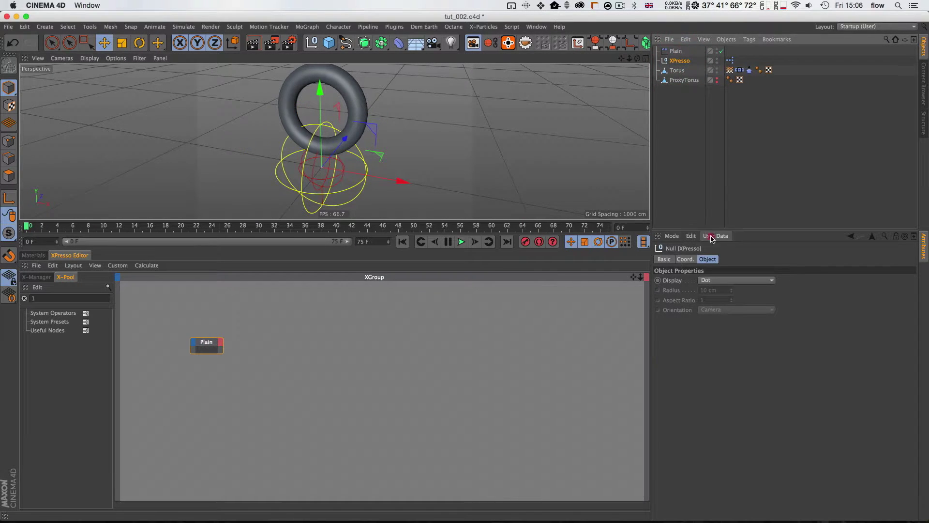
{"action": "left_click", "coordinate": [715, 235]}
{"action": "left_click", "coordinate": [710, 262]}
{"action": "left_click_drag", "start_coordinate": [606, 120], "coordinate": [373, 155]}
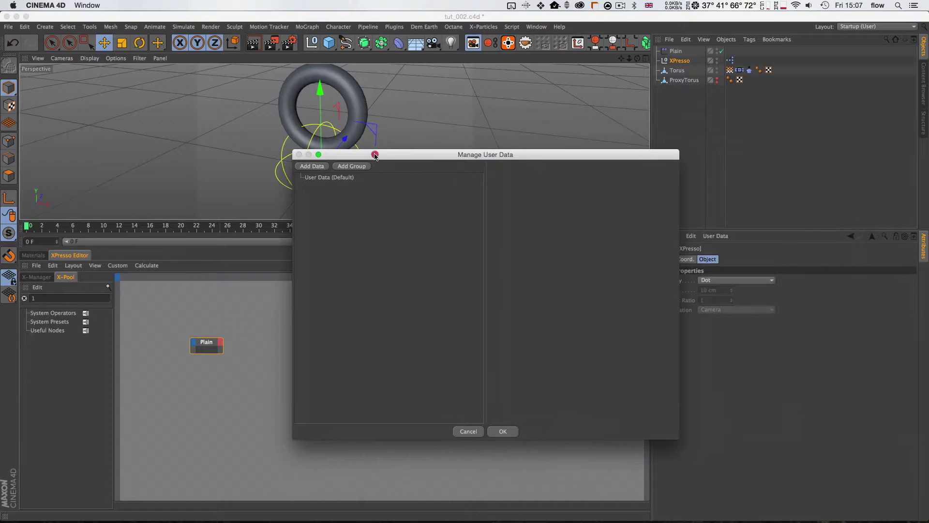
{"action": "left_click", "coordinate": [313, 167]}
{"action": "left_click", "coordinate": [318, 186]}
{"action": "left_click", "coordinate": [452, 181]}
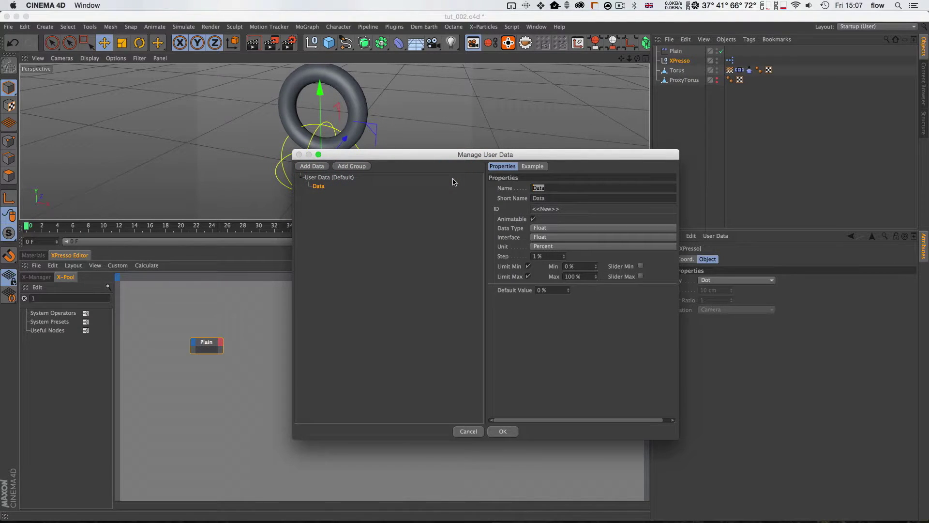
{"action": "key", "text": "shift"}
{"action": "type", "text": "Geometrz"}
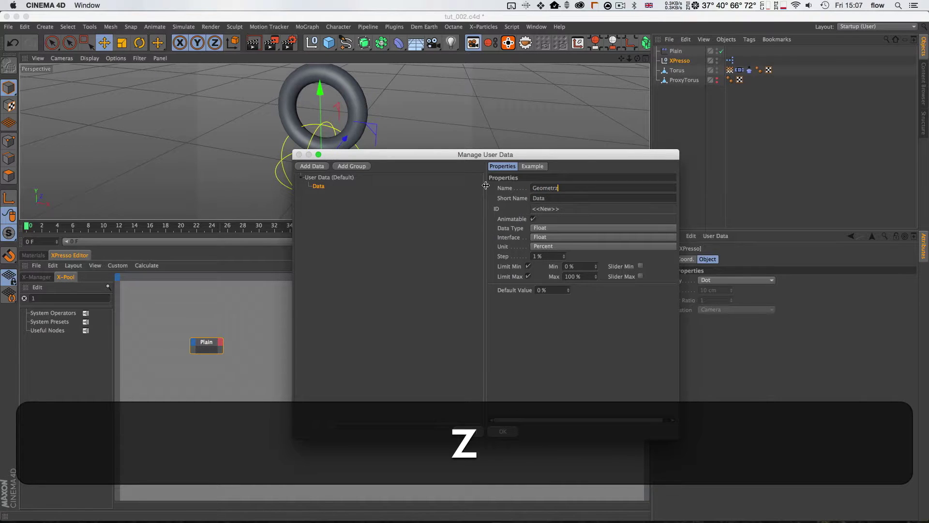
{"action": "key", "text": "BackSpace"}
{"action": "type", "text": "y"}
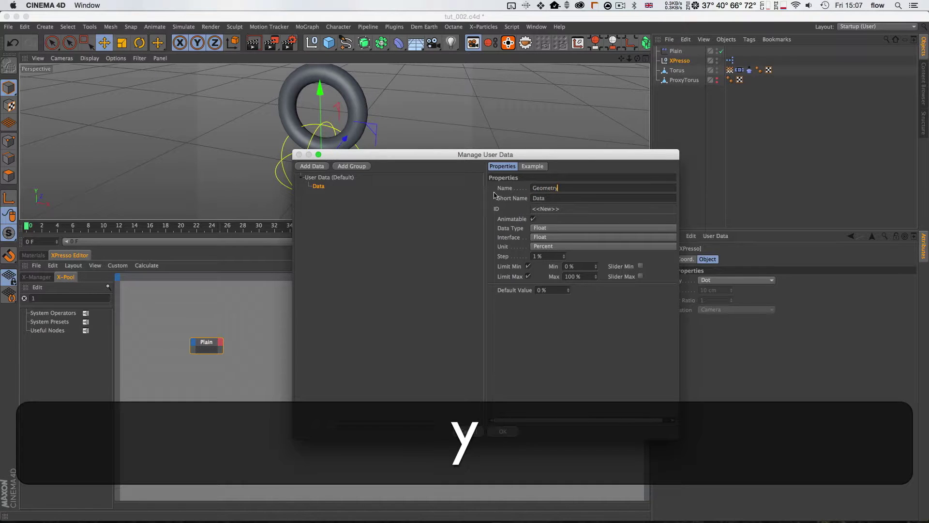
{"action": "left_click", "coordinate": [545, 228]}
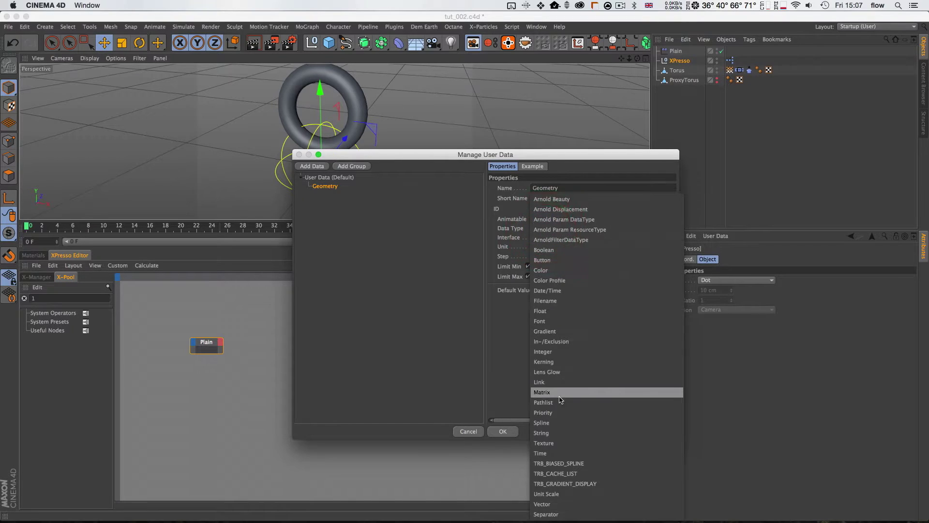
{"action": "left_click", "coordinate": [557, 383]}
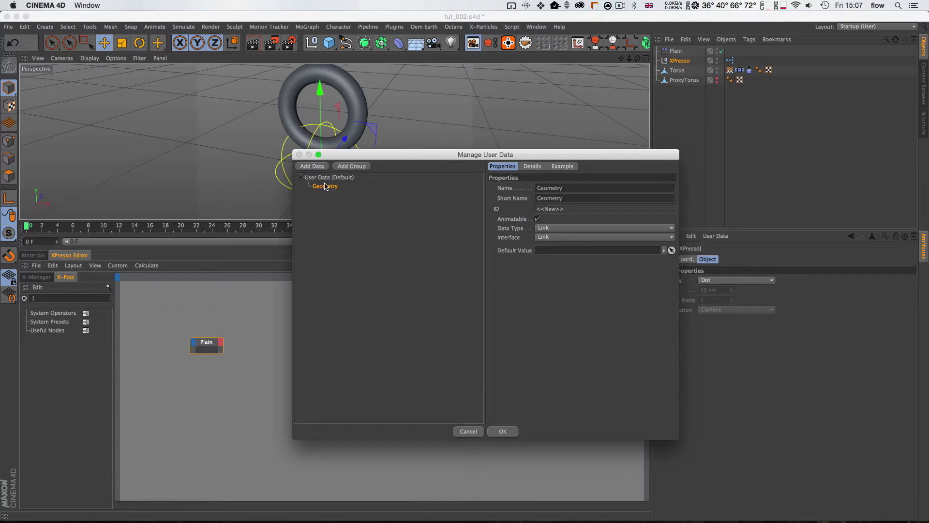
Duplicate the Geometry user data field and rename the copy Effector
{"action": "key", "text": "super+c"}
{"action": "key", "text": "super+v"}
{"action": "left_click", "coordinate": [506, 185]}
{"action": "type", "text": "Effector"}
{"action": "key", "text": "Tab"}
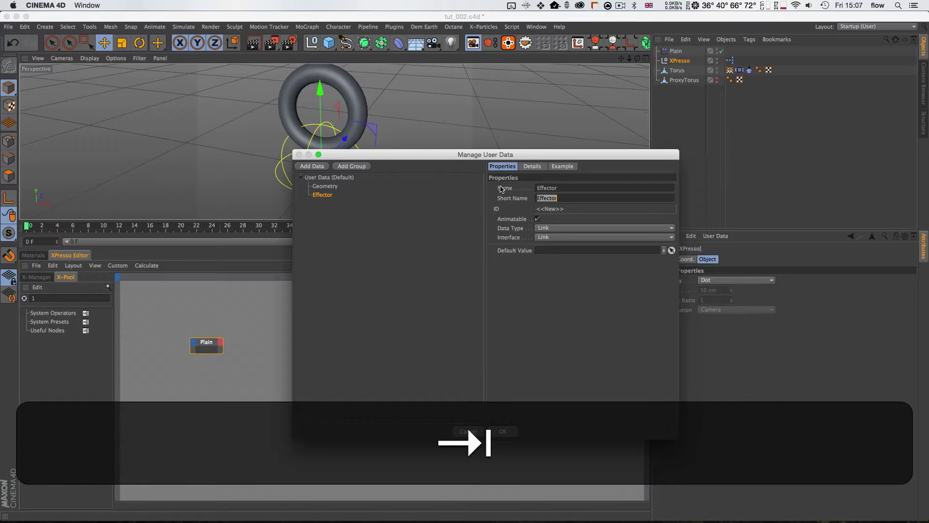
Duplicate the Effector user data field, rename the copy Original Vertex Map, and accept the user data
{"action": "left_click", "coordinate": [323, 195]}
{"action": "key", "text": "super+c"}
{"action": "key", "text": "super+v"}
{"action": "left_click", "coordinate": [501, 184]}
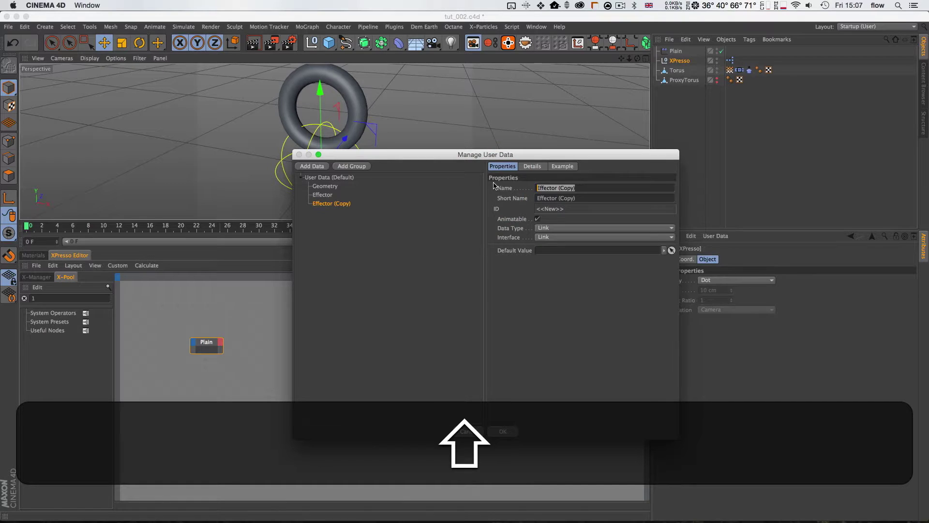
{"action": "type", "text": "Original "}
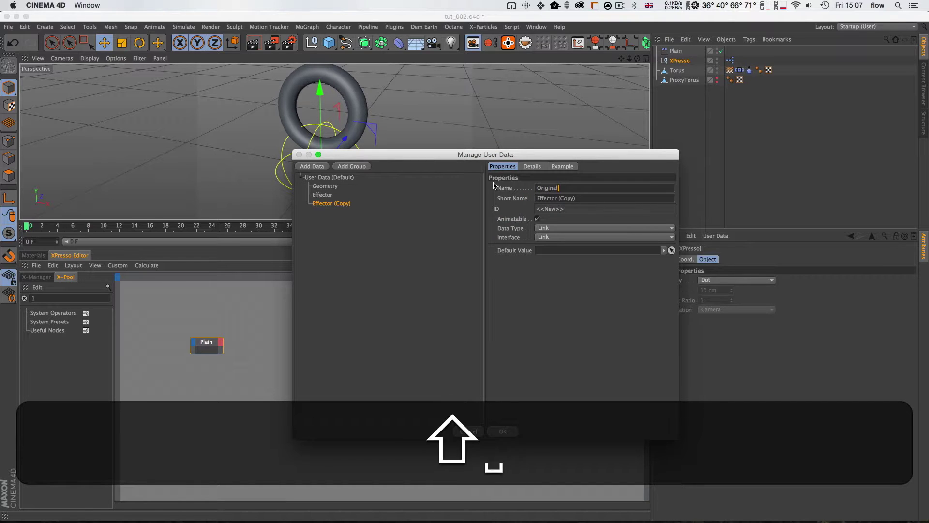
{"action": "type", "text": "Vertex Ma"}
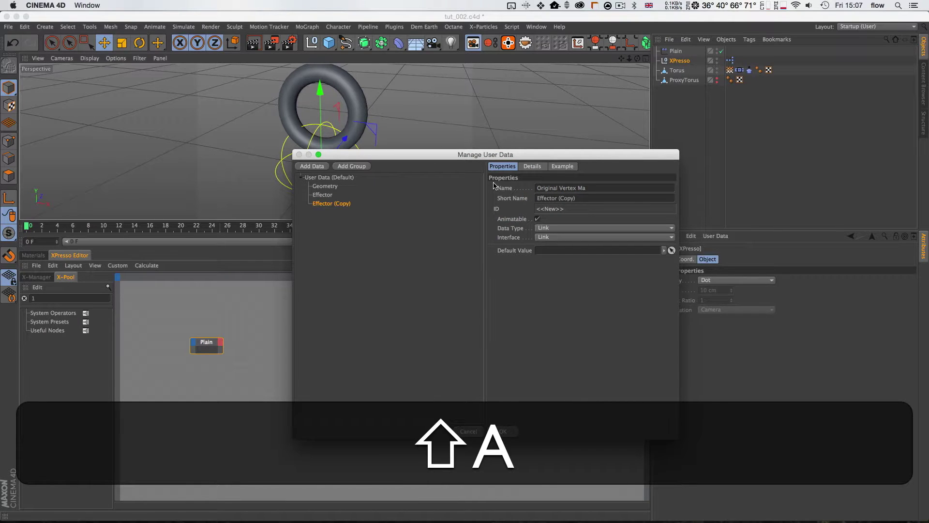
{"action": "type", "text": "p"}
{"action": "key", "text": "Return"}
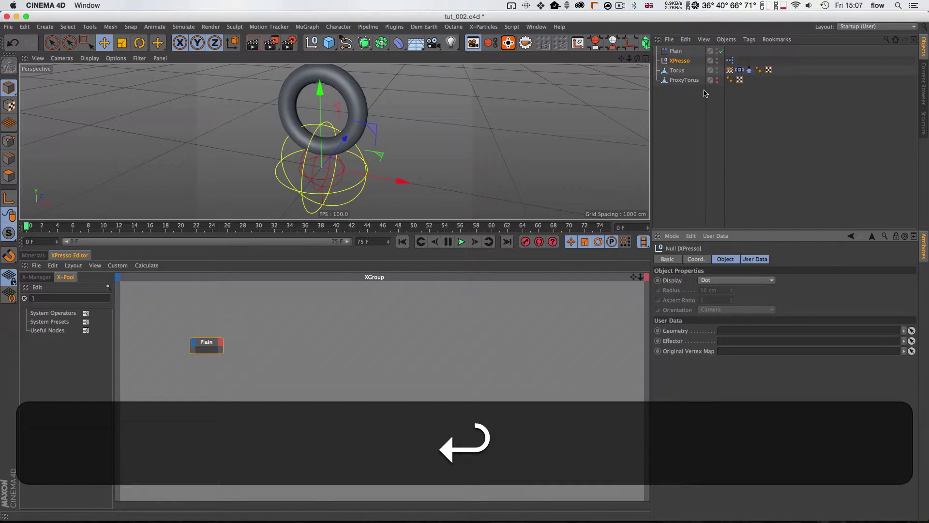
Link the Torus as Geometry, Plain as Effector, and the Torus's Vertex Map tag as Original Vertex Map in the XPresso null's user data
{"action": "left_click", "coordinate": [678, 71]}
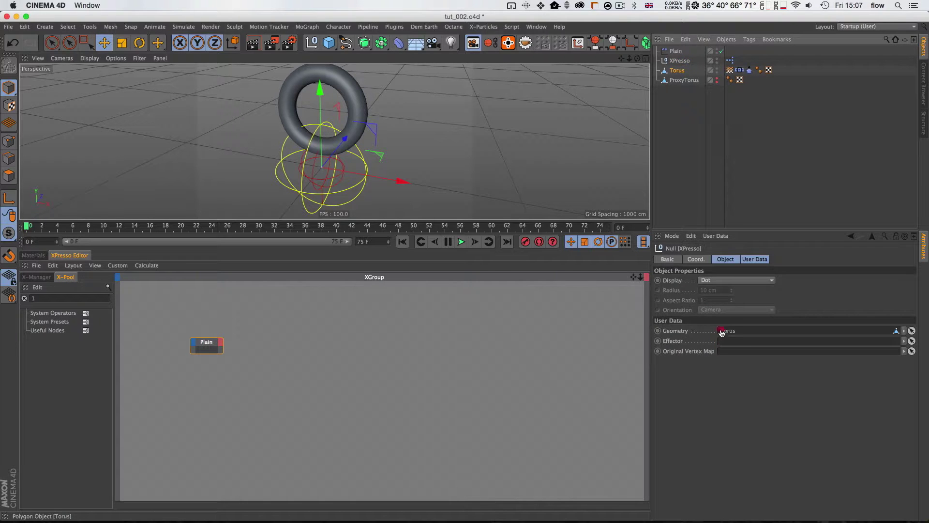
{"action": "left_click_drag", "start_coordinate": [728, 331], "coordinate": [738, 340]}
{"action": "left_click_drag", "start_coordinate": [730, 71], "coordinate": [745, 321]}
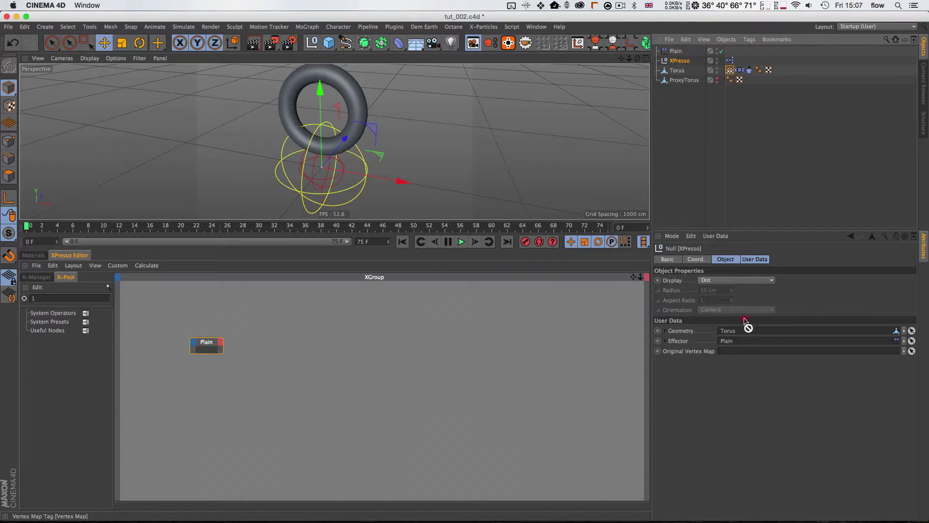
{"action": "left_click_drag", "start_coordinate": [739, 358], "coordinate": [738, 351]}
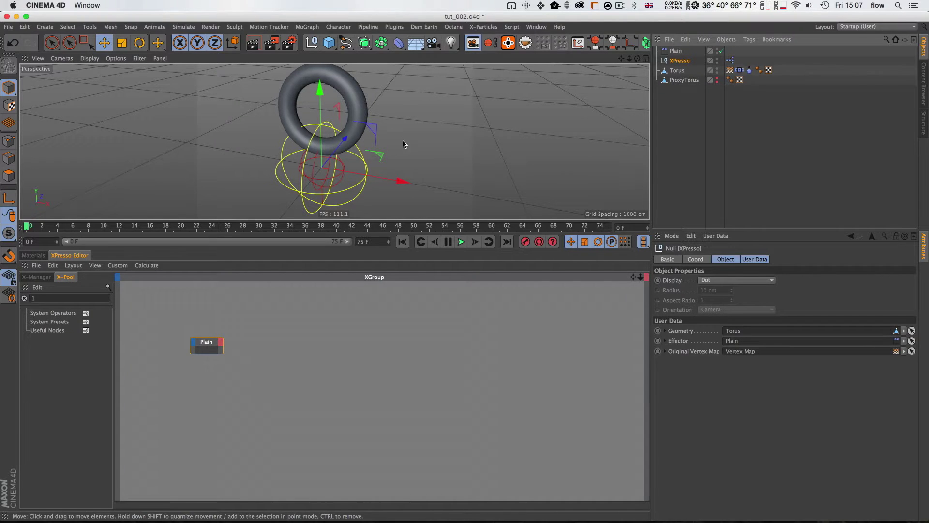
{"action": "key", "text": "3"}
{"action": "left_click_drag", "start_coordinate": [330, 146], "coordinate": [330, 147]}
{"action": "key", "text": "2"}
{"action": "key", "text": "1"}
{"action": "key", "text": "3"}
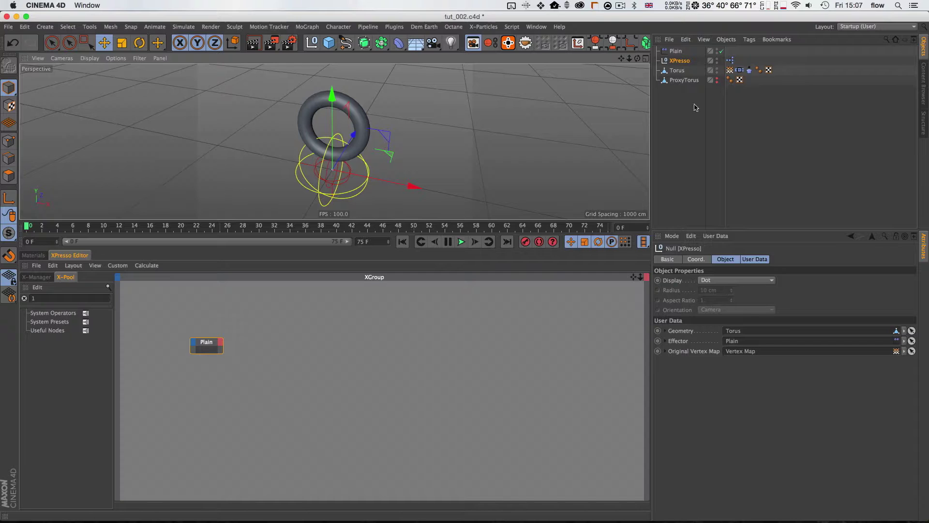
Delete the Plain node from the XPresso graph and add the XPresso null as a node in its place
{"action": "left_click_drag", "start_coordinate": [211, 346], "coordinate": [205, 348]}
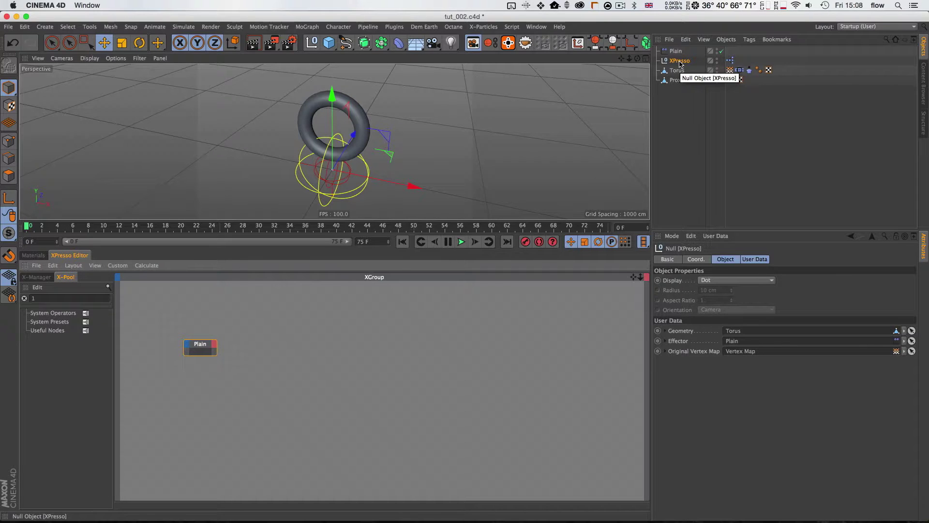
{"action": "left_click", "coordinate": [239, 332]}
{"action": "key", "text": "Delete"}
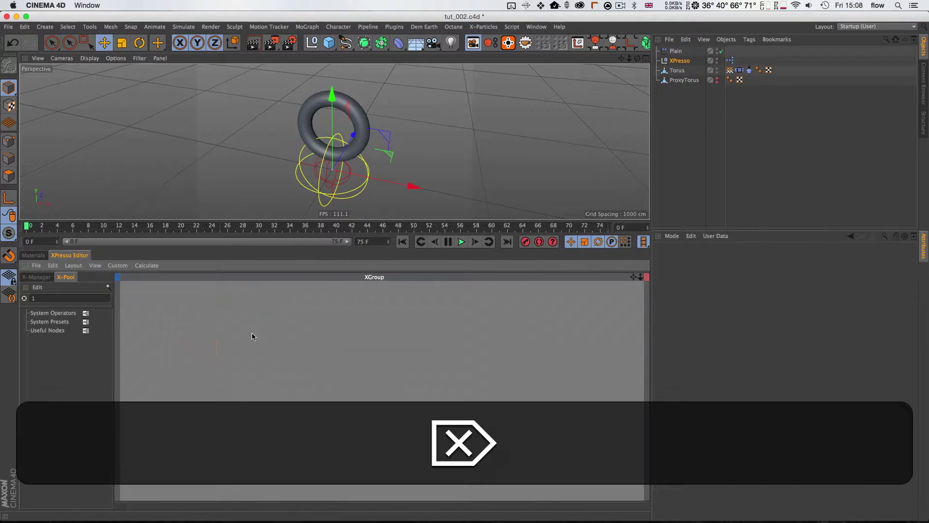
{"action": "left_click_drag", "start_coordinate": [179, 341], "coordinate": [178, 338]}
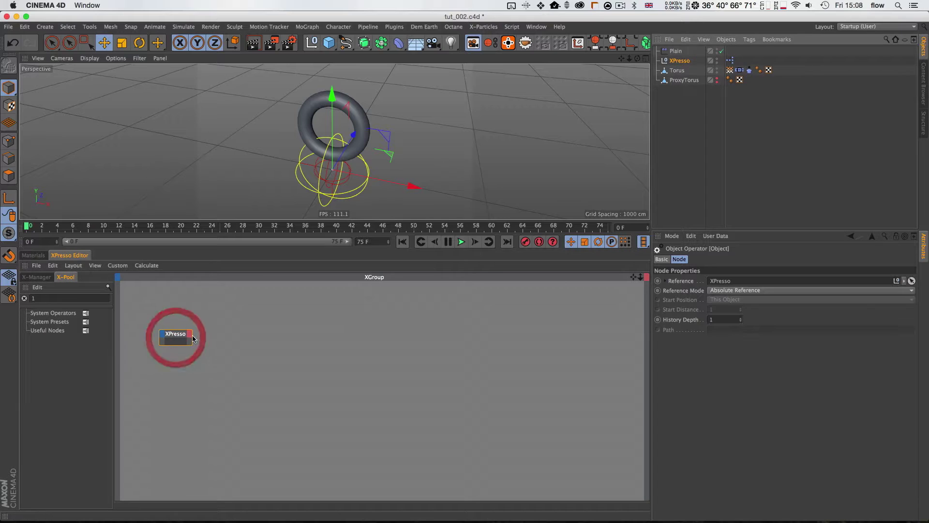
Give the XPresso node an output port for the Effector user data and shift the node slightly upward
{"action": "left_click", "coordinate": [190, 333]}
{"action": "mouse_move", "coordinate": [208, 481]}
{"action": "left_click", "coordinate": [282, 485]}
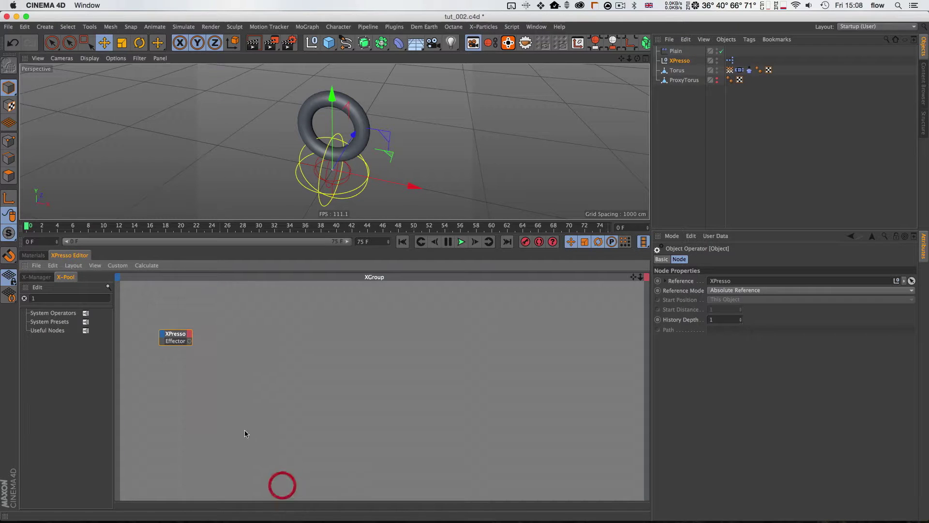
{"action": "left_click", "coordinate": [175, 333], "text": "super"}
{"action": "left_click", "coordinate": [179, 327], "text": "super"}
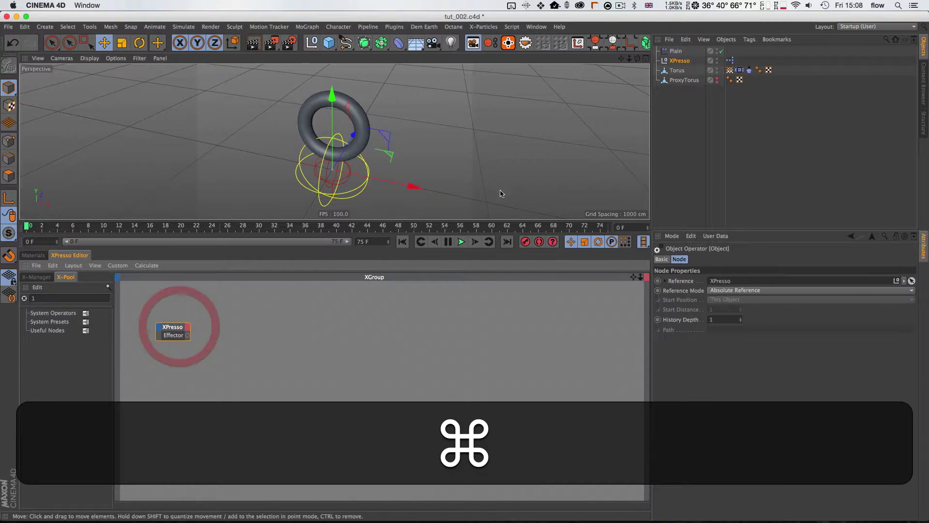
Duplicate the XPresso node below the first and switch the copy's output port to the Geometry user data
{"action": "left_click_drag", "start_coordinate": [172, 331], "coordinate": [167, 369], "text": "super"}
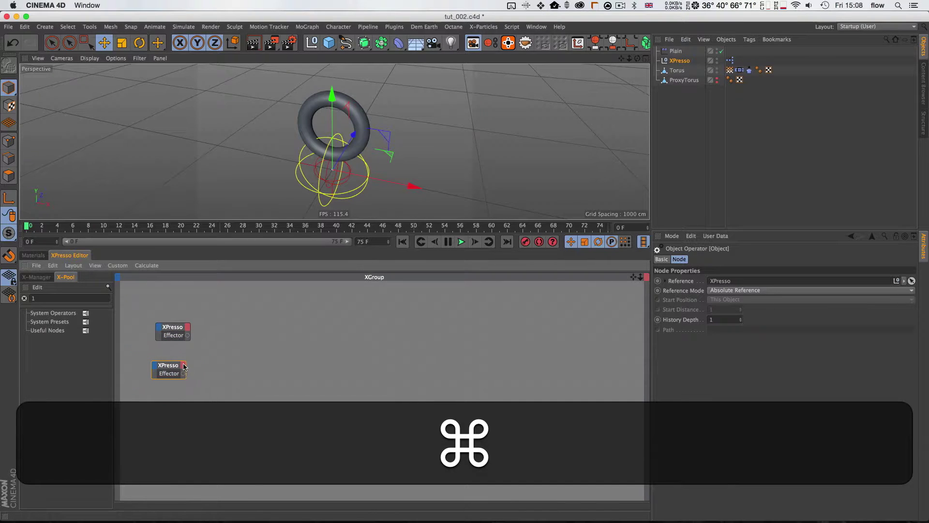
{"action": "left_click", "coordinate": [183, 366]}
{"action": "mouse_move", "coordinate": [227, 512]}
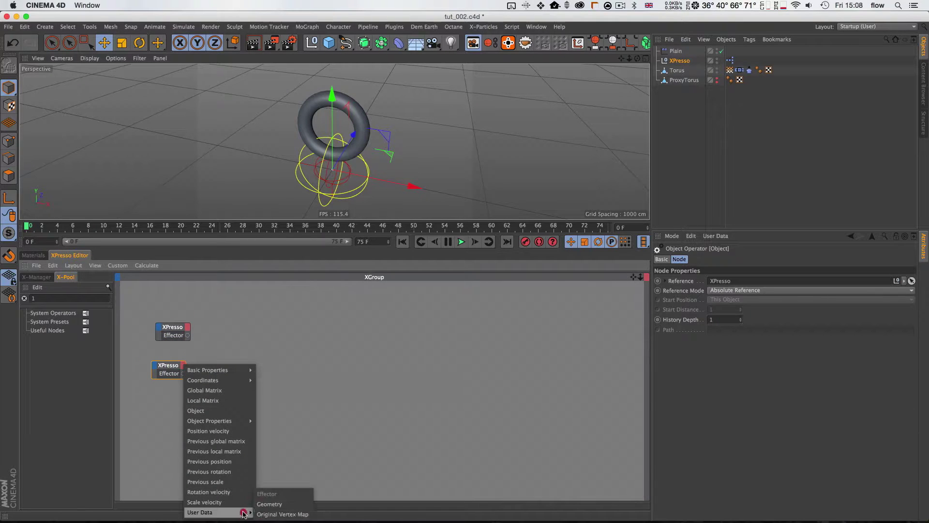
{"action": "left_click", "coordinate": [274, 505]}
{"action": "left_click", "coordinate": [183, 372]}
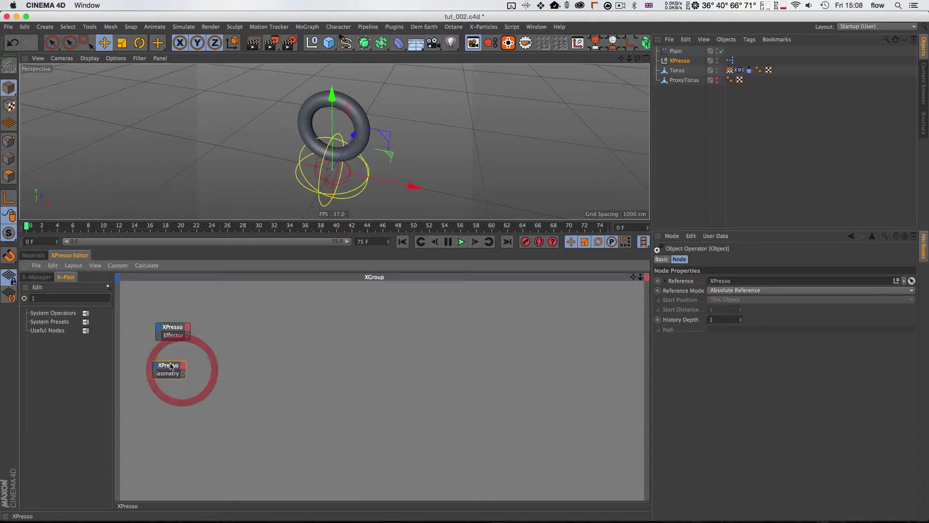
Duplicate the Geometry node, switch the copy's output port to Original Vertex Map, and place it beneath the other two nodes
{"action": "left_click_drag", "start_coordinate": [174, 382], "coordinate": [176, 390], "text": "super"}
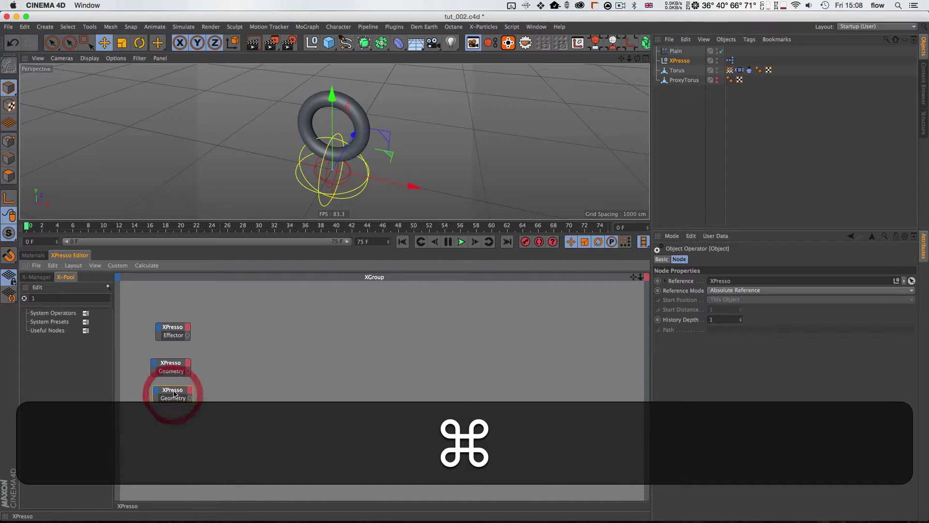
{"action": "left_click", "coordinate": [190, 395]}
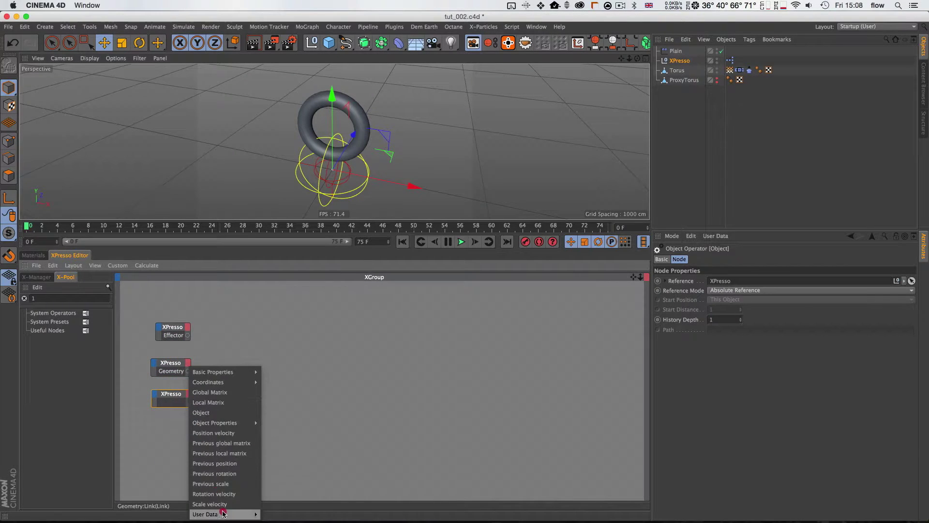
{"action": "left_click", "coordinate": [274, 513]}
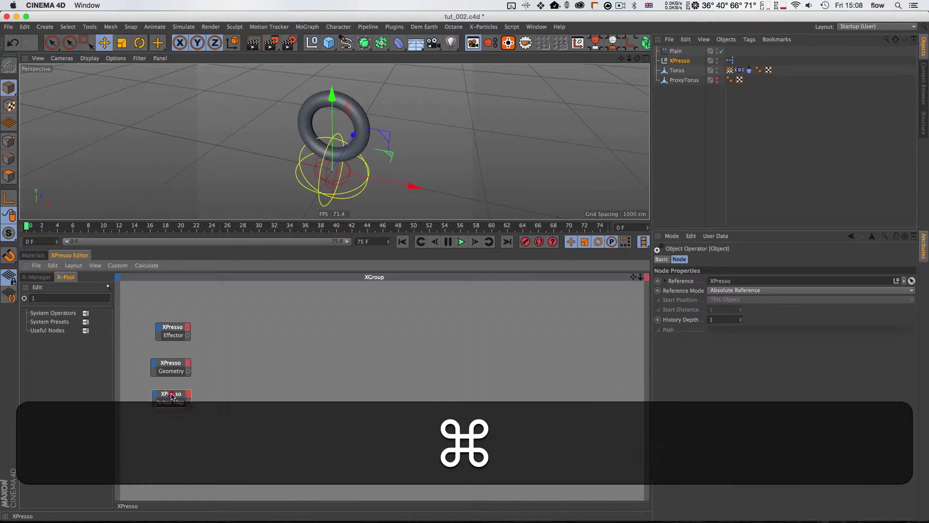
{"action": "double_click", "coordinate": [172, 393], "text": "super"}
{"action": "left_click_drag", "start_coordinate": [181, 392], "coordinate": [169, 408]}
{"action": "left_click", "coordinate": [237, 378]}
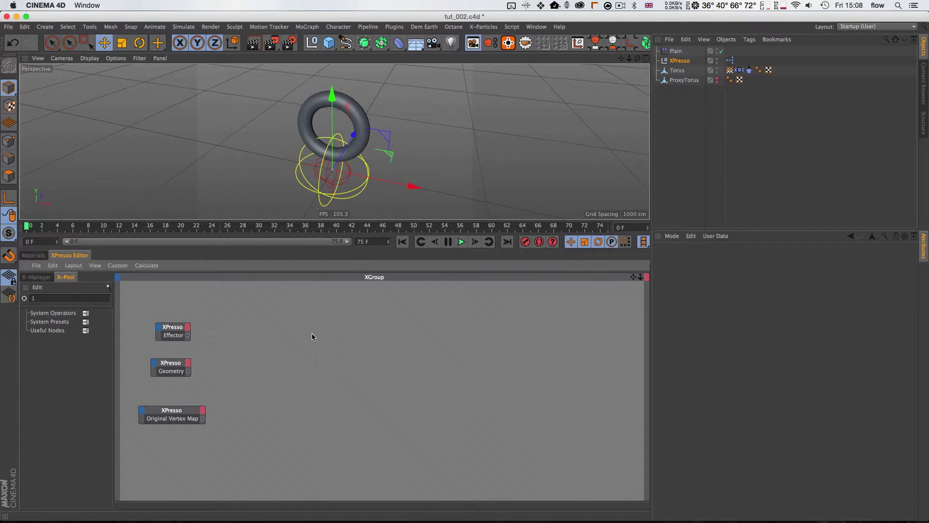
Search the X-Pool for "sample" and add the Motion Graphics Sample node to the XPresso graph
{"action": "left_click_drag", "start_coordinate": [67, 301], "coordinate": [25, 300]}
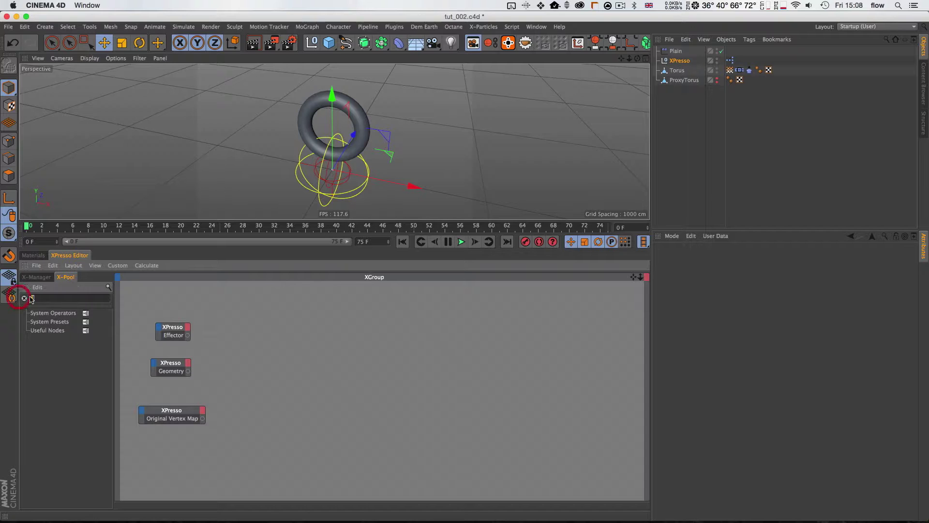
{"action": "key", "text": "BackSpace"}
{"action": "type", "text": "sample"}
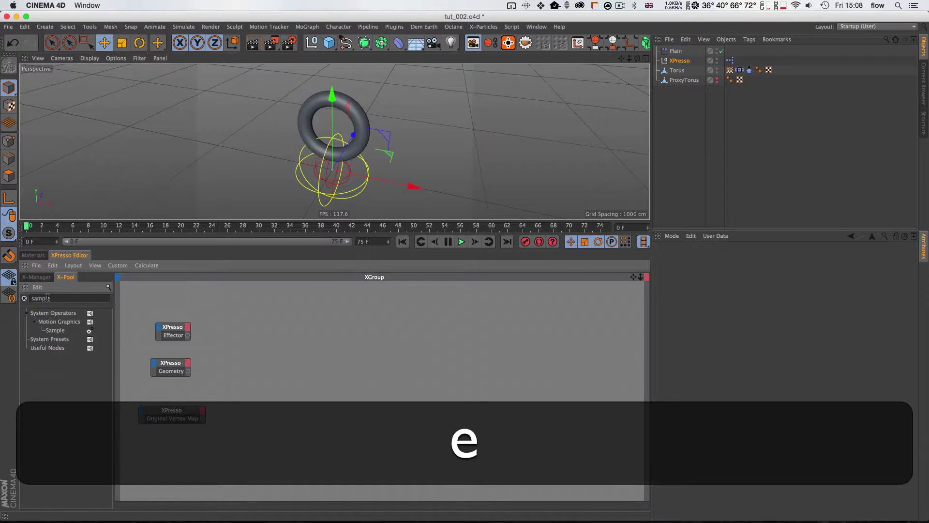
{"action": "left_click_drag", "start_coordinate": [57, 331], "coordinate": [312, 324]}
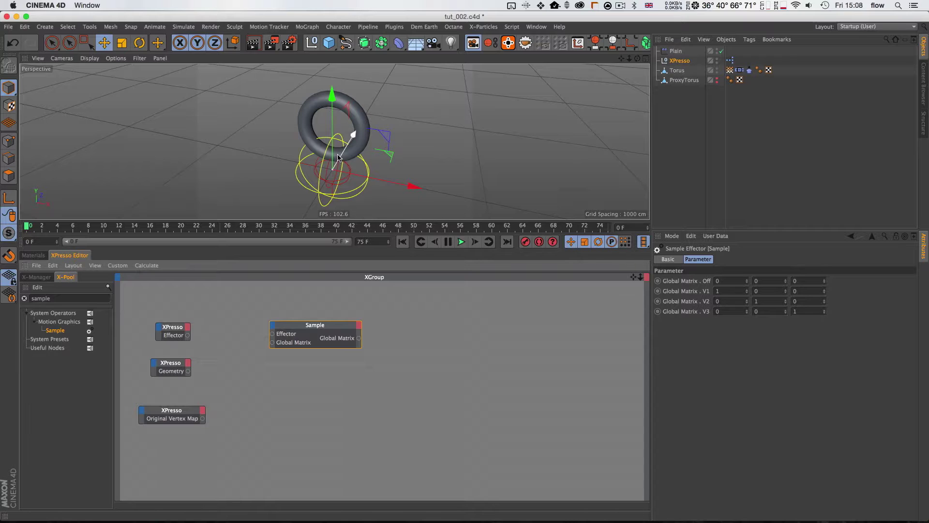
Move the Sample node farther from the XPresso nodes and connect the Effector output to its Effector input
{"action": "key", "text": "3"}
{"action": "left_click_drag", "start_coordinate": [340, 158], "coordinate": [332, 160]}
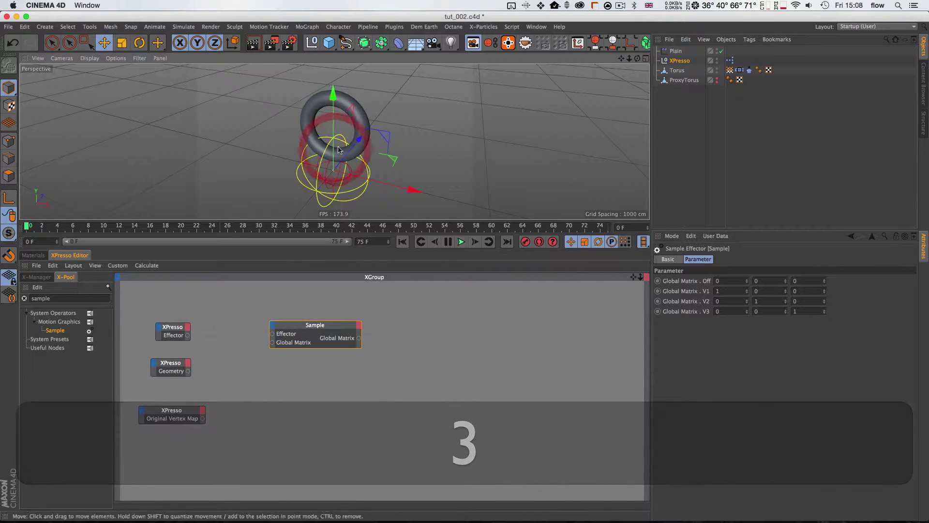
{"action": "left_click_drag", "start_coordinate": [320, 328], "coordinate": [349, 329]}
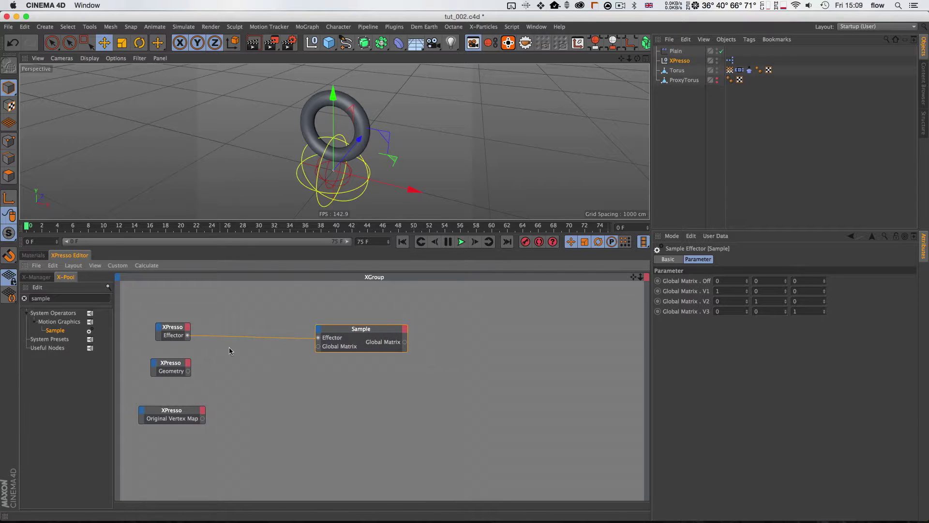
Search the X-Pool for "point" and add the general Point node beside the Geometry node
{"action": "double_click", "coordinate": [54, 296]}
{"action": "type", "text": "point"}
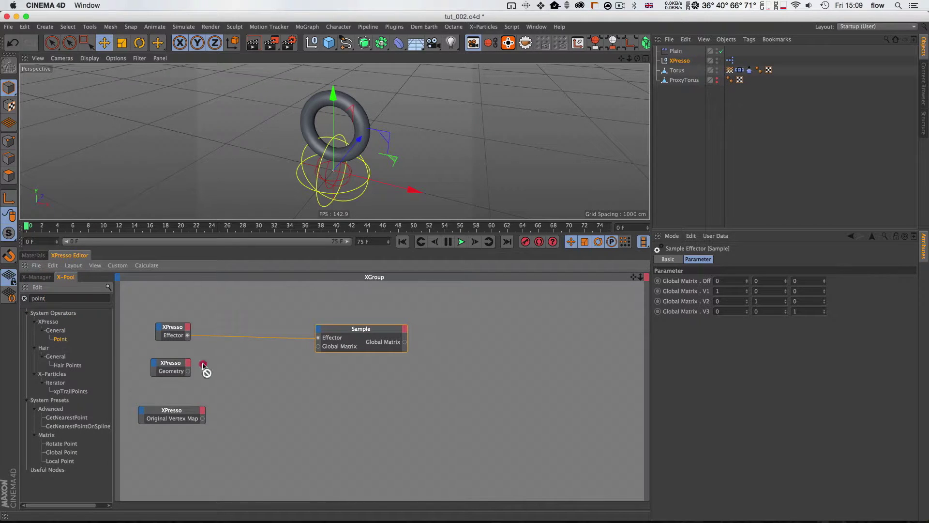
{"action": "left_click_drag", "start_coordinate": [203, 366], "coordinate": [232, 364]}
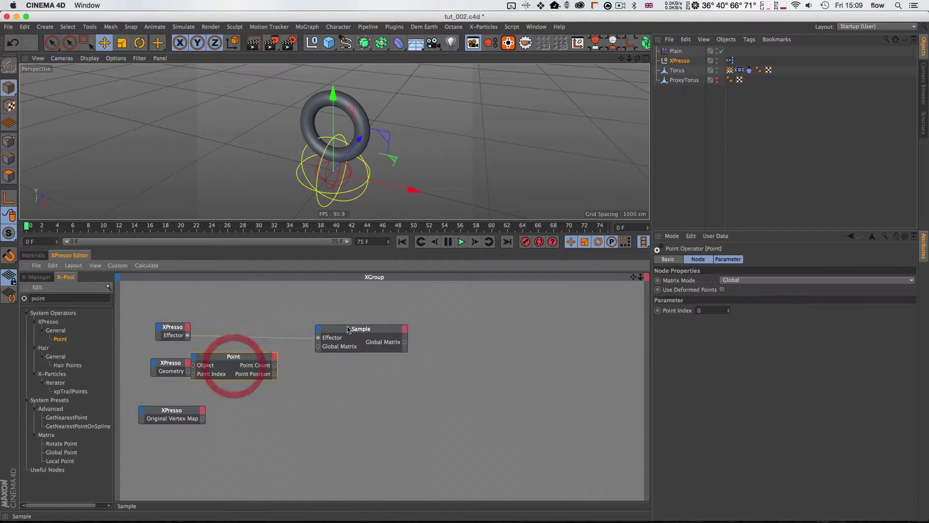
Move the Effector and Sample nodes aside, connect the Geometry output to the Point node's Object input, and shift that connected pair upward
{"action": "left_click_drag", "start_coordinate": [175, 328], "coordinate": [388, 359]}
{"action": "left_click_drag", "start_coordinate": [358, 329], "coordinate": [529, 321]}
{"action": "left_click_drag", "start_coordinate": [227, 357], "coordinate": [289, 357]}
{"action": "key", "text": "1"}
{"action": "left_click_drag", "start_coordinate": [184, 348], "coordinate": [217, 357]}
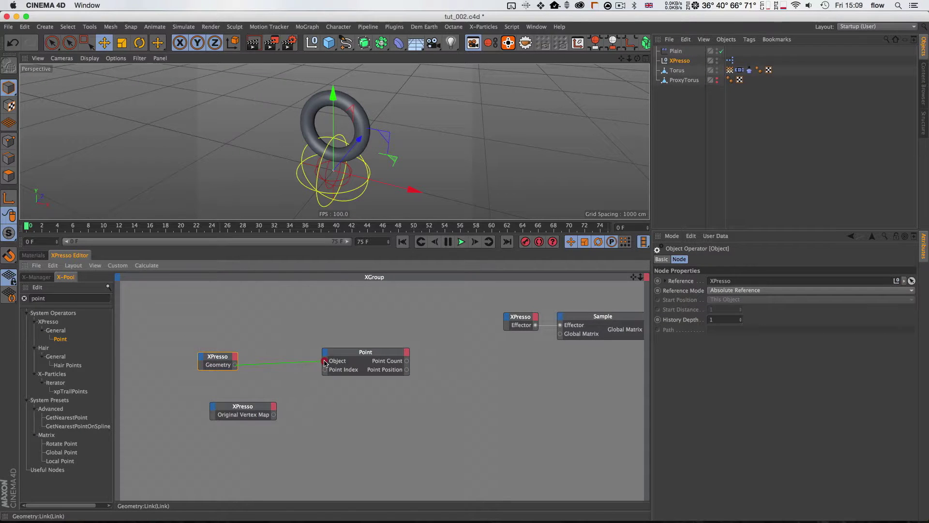
{"action": "left_click_drag", "start_coordinate": [363, 353], "coordinate": [328, 359]}
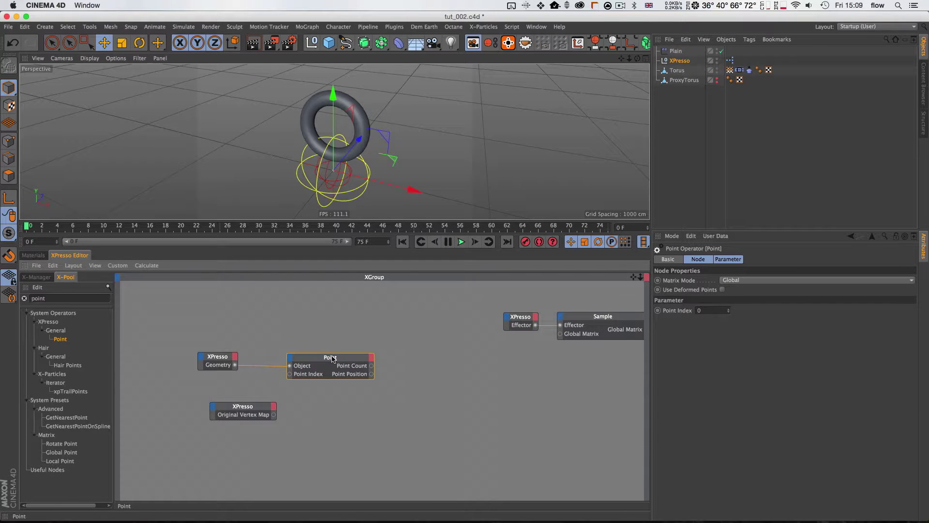
{"action": "left_click_drag", "start_coordinate": [201, 329], "coordinate": [361, 393]}
{"action": "left_click_drag", "start_coordinate": [336, 358], "coordinate": [268, 314]}
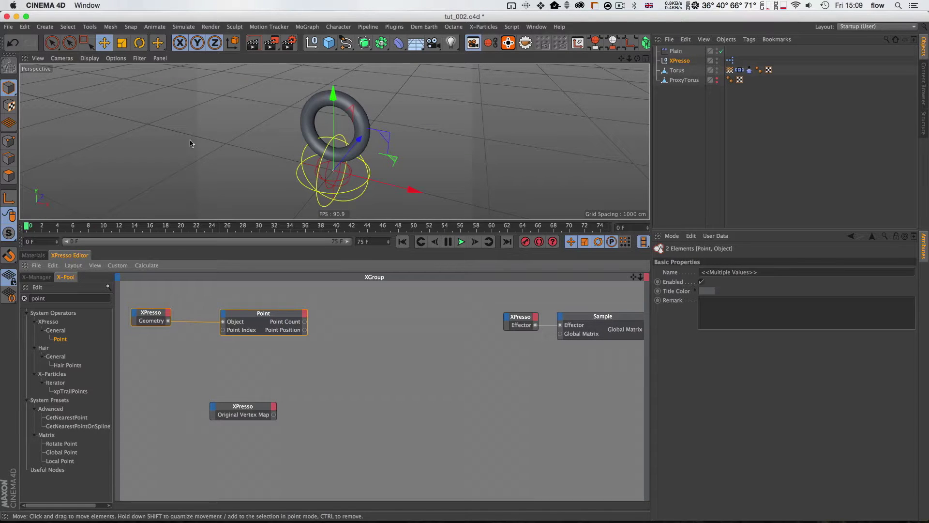
Show the viewport shading with wireframe lines, and move the Point node closer to the Geometry node
{"action": "key", "text": "b"}
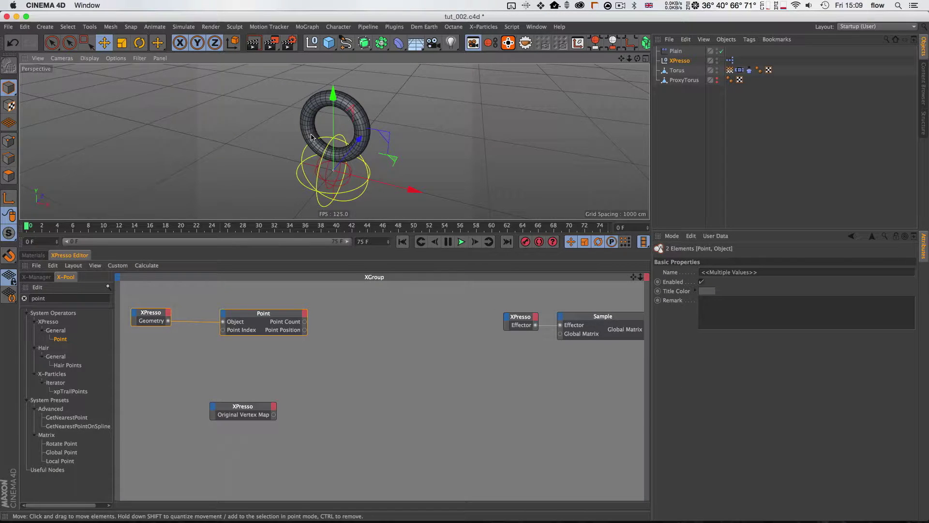
{"action": "left_click", "coordinate": [270, 316]}
{"action": "left_click", "coordinate": [305, 313]}
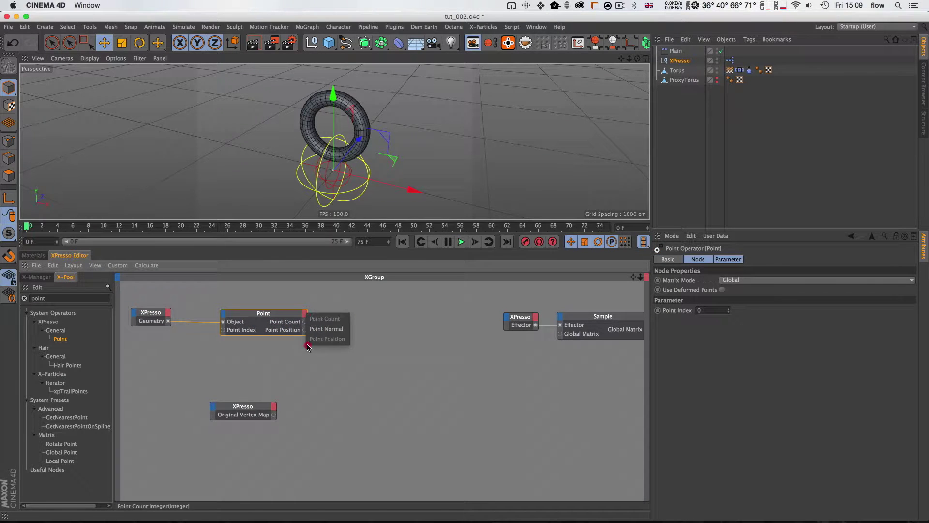
{"action": "left_click", "coordinate": [293, 334]}
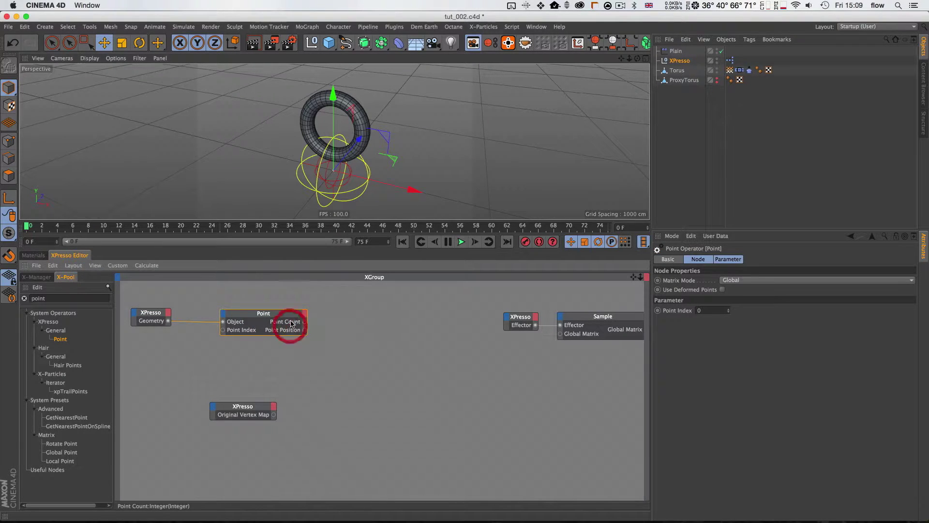
{"action": "left_click_drag", "start_coordinate": [263, 310], "coordinate": [237, 316]}
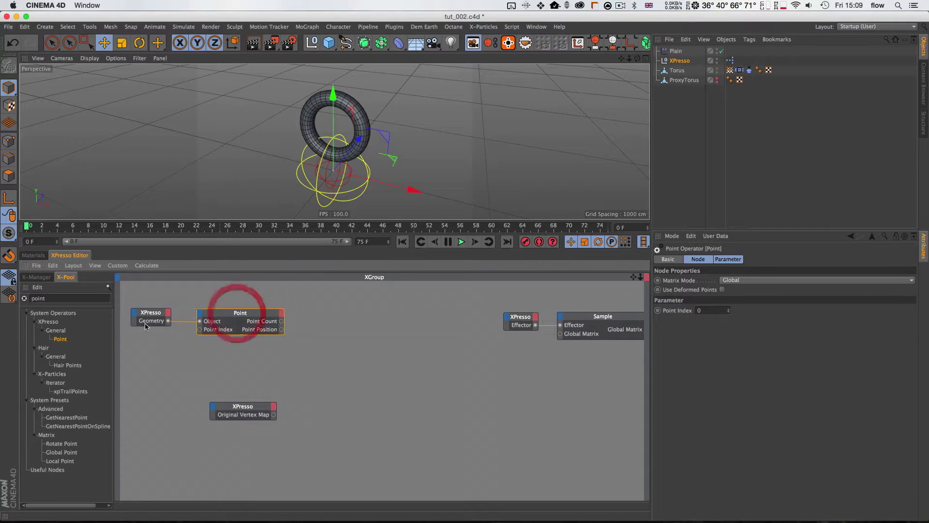
{"action": "left_click_drag", "start_coordinate": [159, 315], "coordinate": [159, 347]}
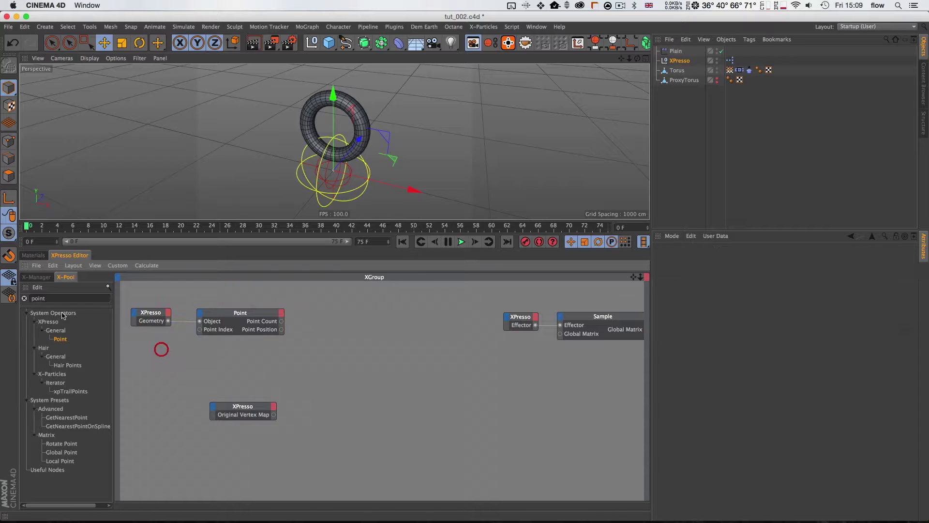
Search the X-Pool for "iter" and add the XPresso Iteration node beside the Point node
{"action": "double_click", "coordinate": [63, 297]}
{"action": "type", "text": "iter"}
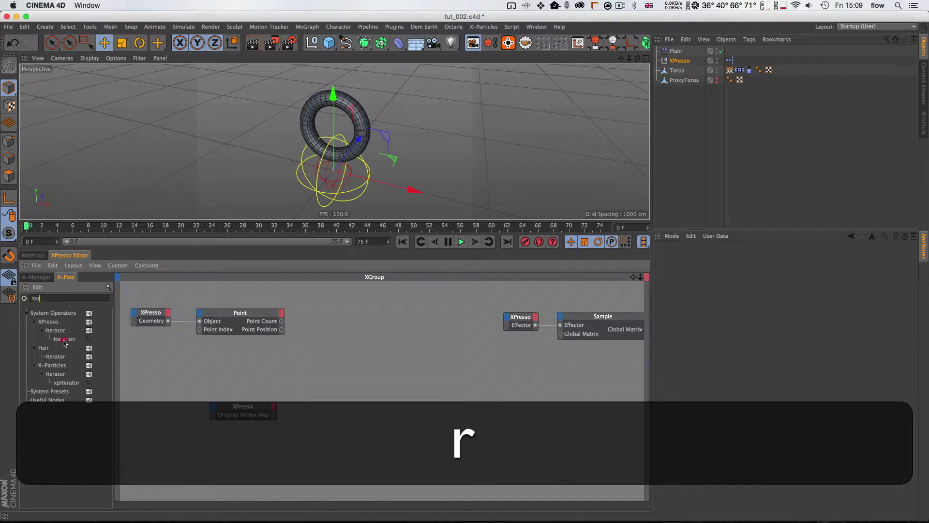
{"action": "left_click_drag", "start_coordinate": [64, 341], "coordinate": [360, 349]}
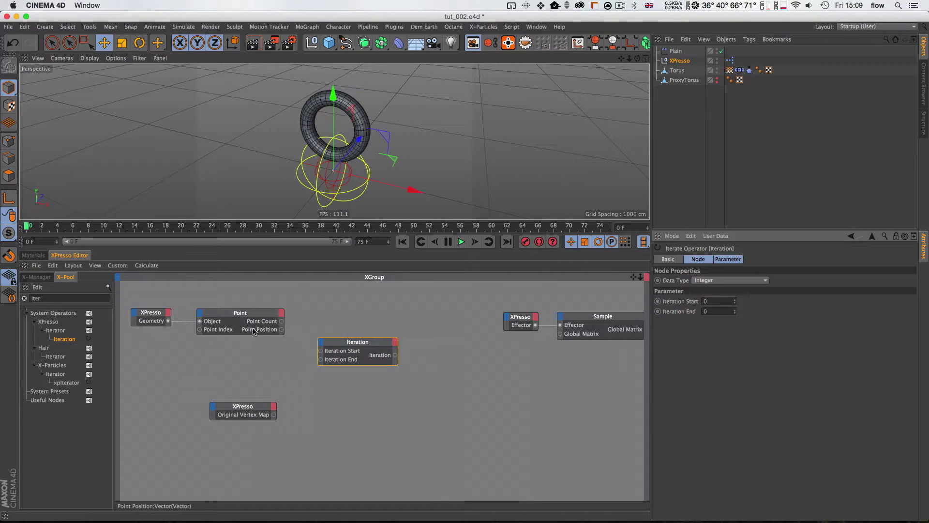
{"action": "left_click_drag", "start_coordinate": [281, 320], "coordinate": [289, 335]}
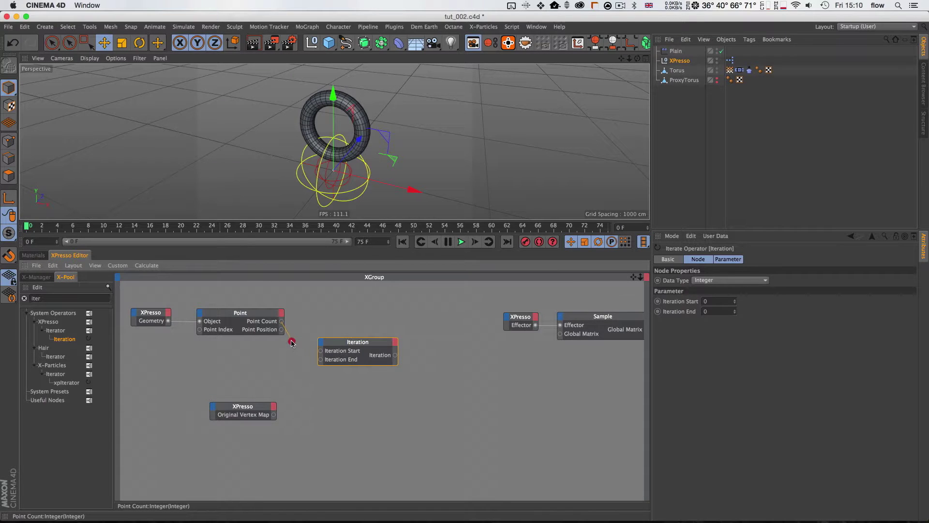
{"action": "left_click_drag", "start_coordinate": [359, 344], "coordinate": [368, 340]}
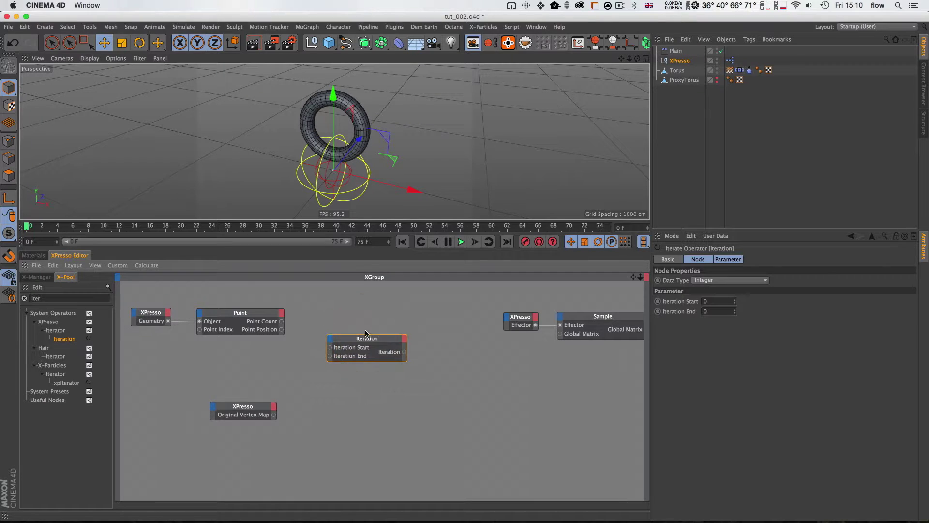
Search the X-Pool for "math", add a Math:Add node before the Iteration node, and set it to Subtract with Input [2] at 1
{"action": "double_click", "coordinate": [71, 297]}
{"action": "type", "text": "math"}
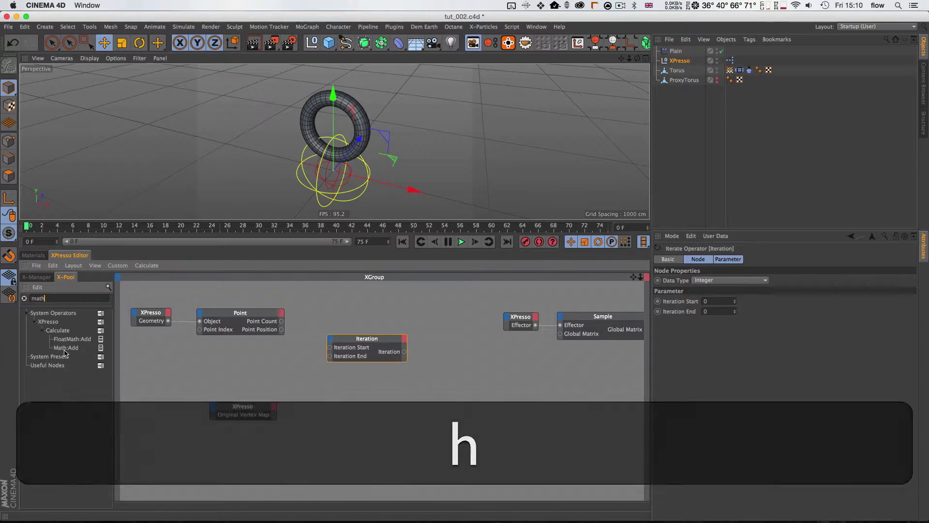
{"action": "left_click_drag", "start_coordinate": [76, 348], "coordinate": [294, 354]}
{"action": "type", "text": "1"}
{"action": "left_click", "coordinate": [729, 289]}
{"action": "left_click", "coordinate": [707, 298]}
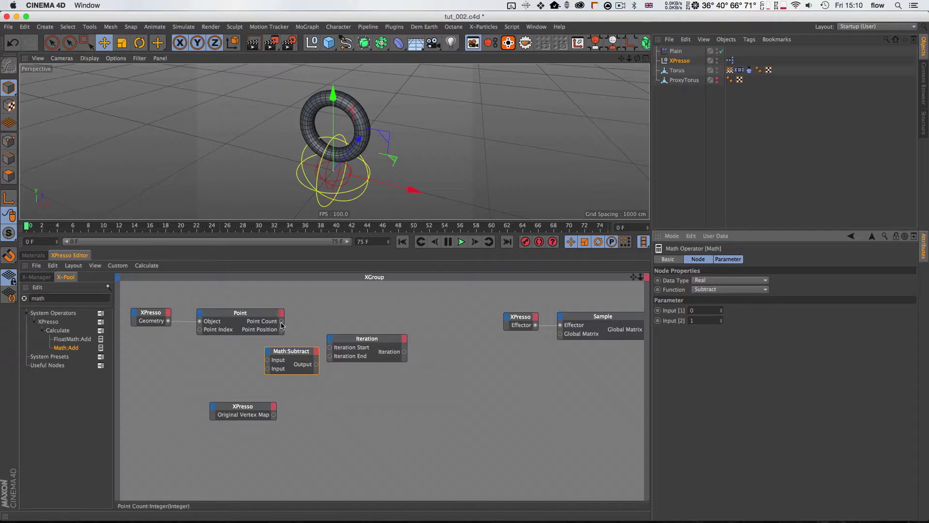
Connect Point Count to the Math:Subtract node's first input and its Output to the Iteration node's Iteration End
{"action": "left_click_drag", "start_coordinate": [281, 321], "coordinate": [269, 360]}
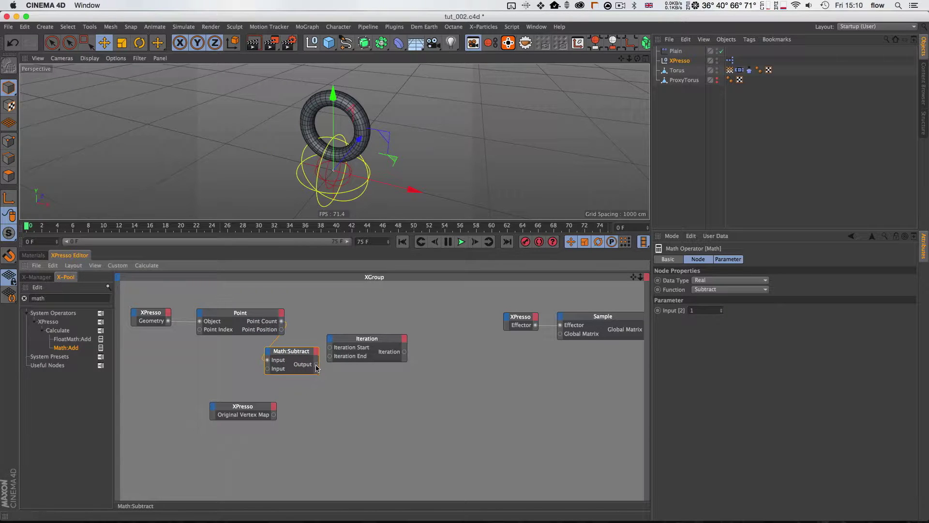
{"action": "left_click_drag", "start_coordinate": [331, 358], "coordinate": [373, 372]}
{"action": "left_click", "coordinate": [372, 359]}
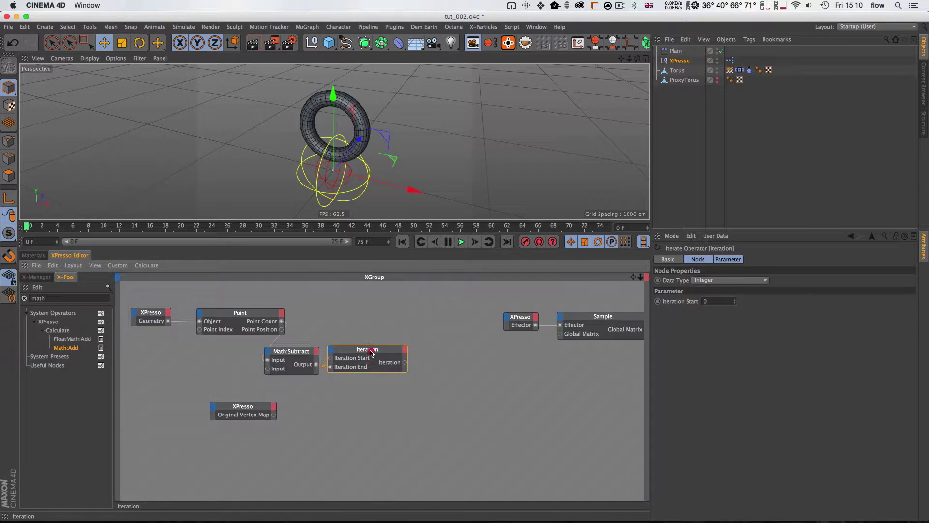
Arrange the Point, Math:Subtract and Iteration nodes in a row beneath the Geometry node
{"action": "left_click_drag", "start_coordinate": [297, 389], "coordinate": [357, 351]}
{"action": "left_click_drag", "start_coordinate": [301, 354], "coordinate": [329, 316]}
{"action": "left_click", "coordinate": [367, 348]}
{"action": "key", "text": "1"}
{"action": "left_click_drag", "start_coordinate": [367, 348], "coordinate": [315, 350]}
{"action": "key", "text": "2"}
{"action": "left_click_drag", "start_coordinate": [234, 355], "coordinate": [370, 321]}
{"action": "left_click_drag", "start_coordinate": [353, 335], "coordinate": [294, 371]}
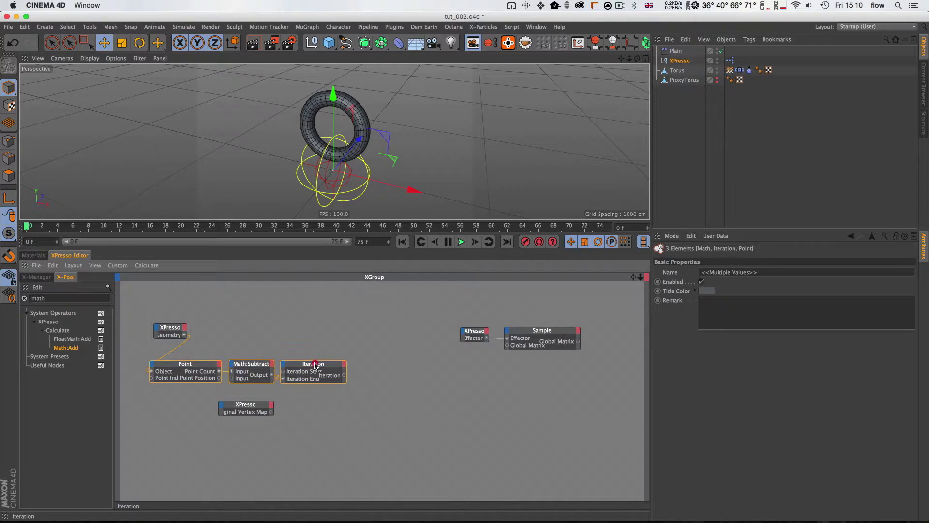
{"action": "left_click", "coordinate": [317, 339]}
Duplicate the Point node above the Iteration node, connecting Geometry to the copy's Object input and Iteration to its Point Index
{"action": "left_click_drag", "start_coordinate": [191, 363], "coordinate": [356, 320], "text": "super"}
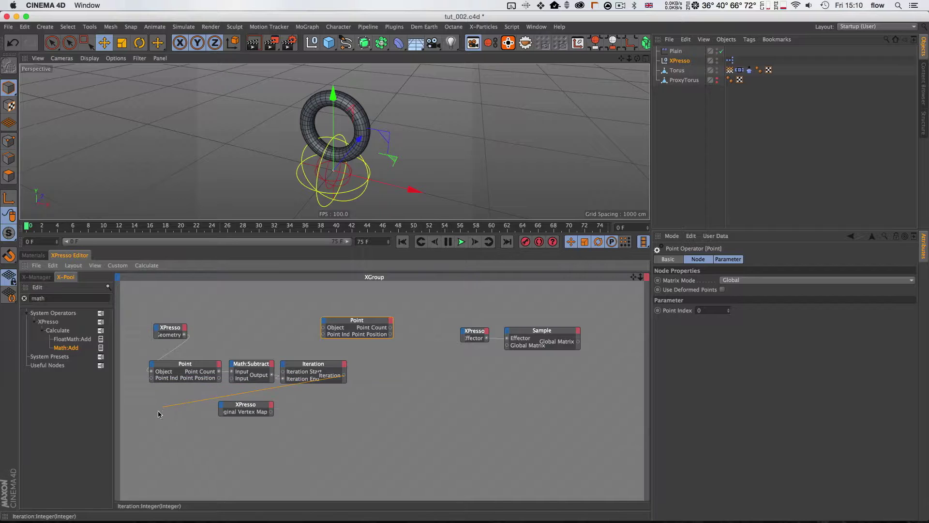
{"action": "left_click", "coordinate": [151, 377]}
{"action": "left_click_drag", "start_coordinate": [350, 319], "coordinate": [387, 323]}
{"action": "key", "text": "2"}
{"action": "left_click_drag", "start_coordinate": [387, 323], "coordinate": [416, 324]}
Place the Original Vertex Map node below the second Point node, and move the Geometry node farther from the Point nodes
{"action": "left_click_drag", "start_coordinate": [208, 413], "coordinate": [352, 440]}
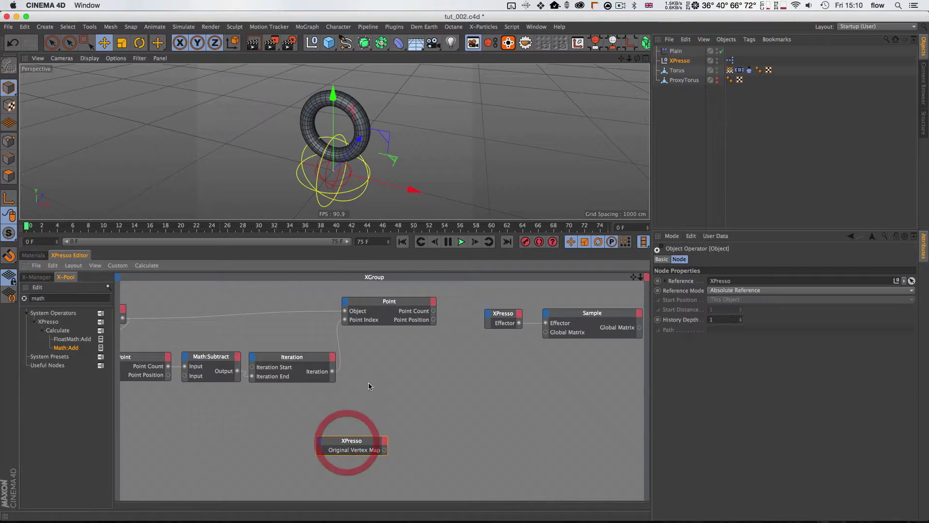
{"action": "scroll", "coordinate": [374, 384], "scroll_direction": "down", "scroll_amount": 1}
{"action": "key", "text": "1"}
{"action": "left_click_drag", "start_coordinate": [138, 360], "coordinate": [189, 367]}
{"action": "left_click_drag", "start_coordinate": [137, 301], "coordinate": [164, 319]}
{"action": "left_click_drag", "start_coordinate": [165, 319], "coordinate": [119, 313]}
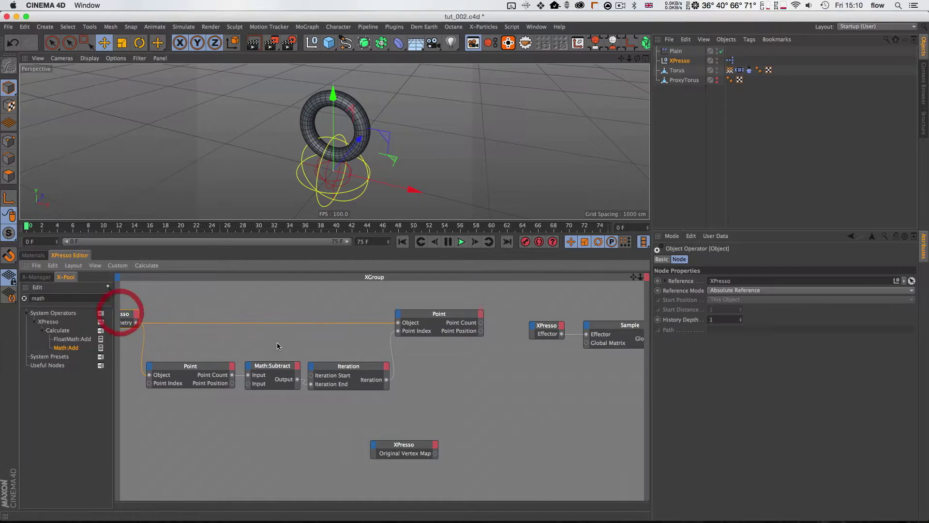
{"action": "left_click", "coordinate": [277, 343]}
Try to connect the second Point node's Point Position output directly to the Sample node's Global Matrix input
{"action": "left_click_drag", "start_coordinate": [436, 314], "coordinate": [330, 317]}
{"action": "key", "text": "1"}
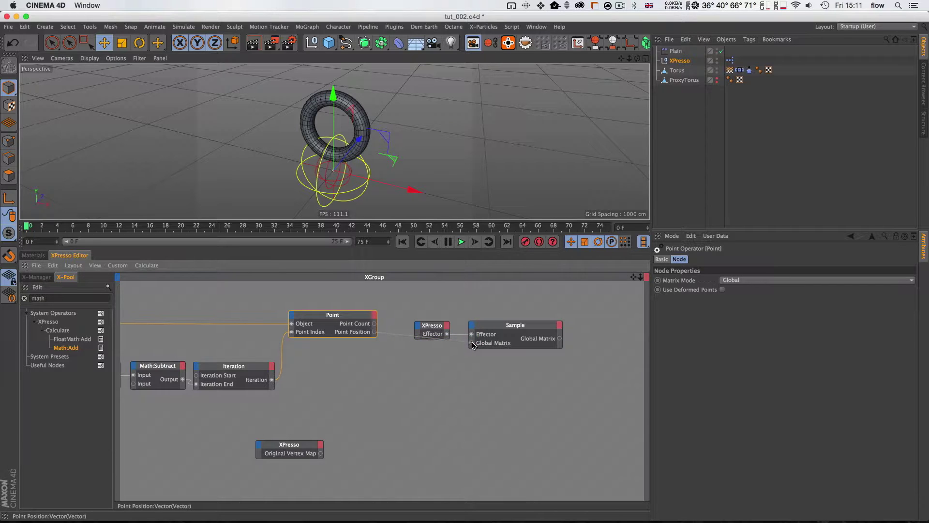
{"action": "left_click_drag", "start_coordinate": [369, 360], "coordinate": [473, 340]}
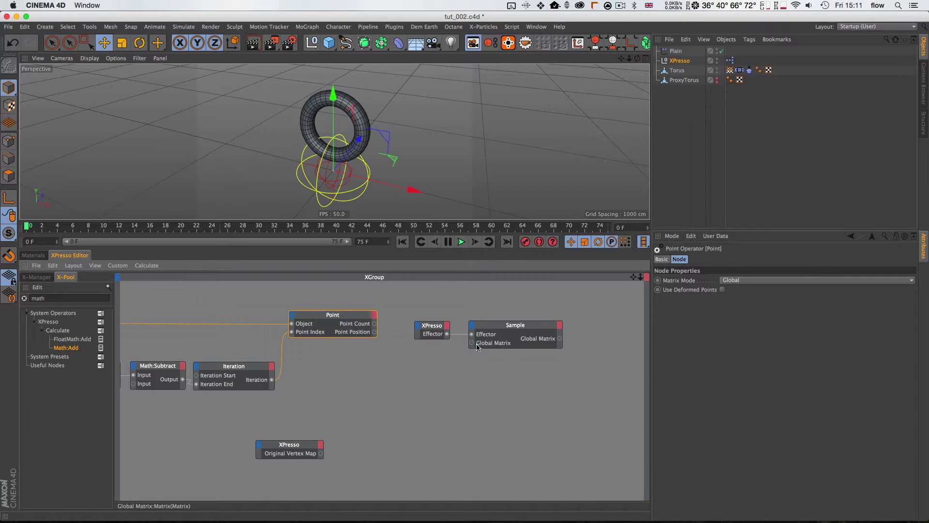
{"action": "left_click_drag", "start_coordinate": [490, 358], "coordinate": [433, 360]}
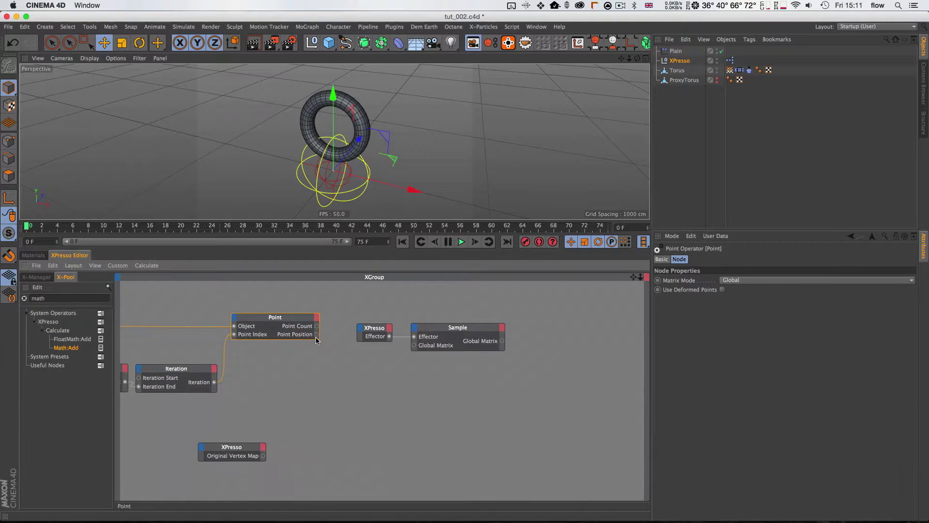
Move the Effector and Sample nodes farther from the second Point node to make room between them
{"action": "left_click_drag", "start_coordinate": [385, 313], "coordinate": [458, 317]}
{"action": "left_click", "coordinate": [418, 354]}
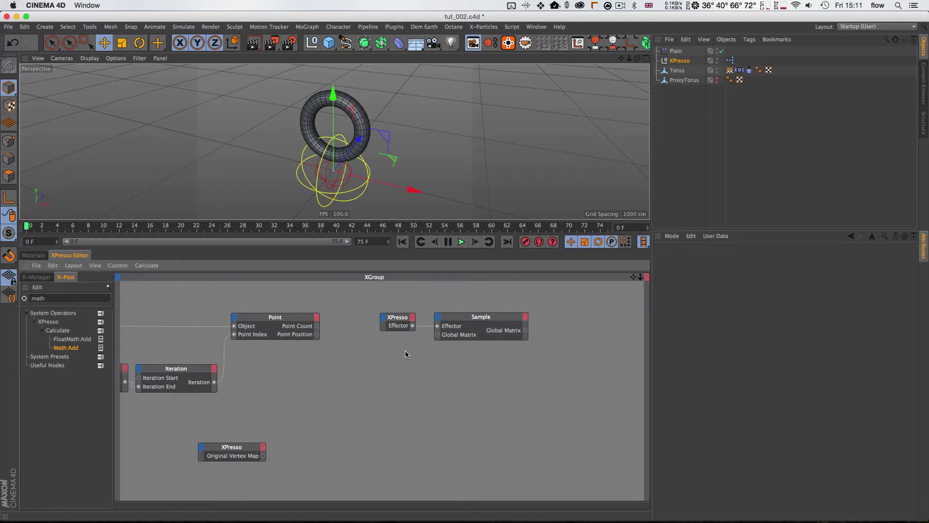
{"action": "left_click", "coordinate": [295, 318]}
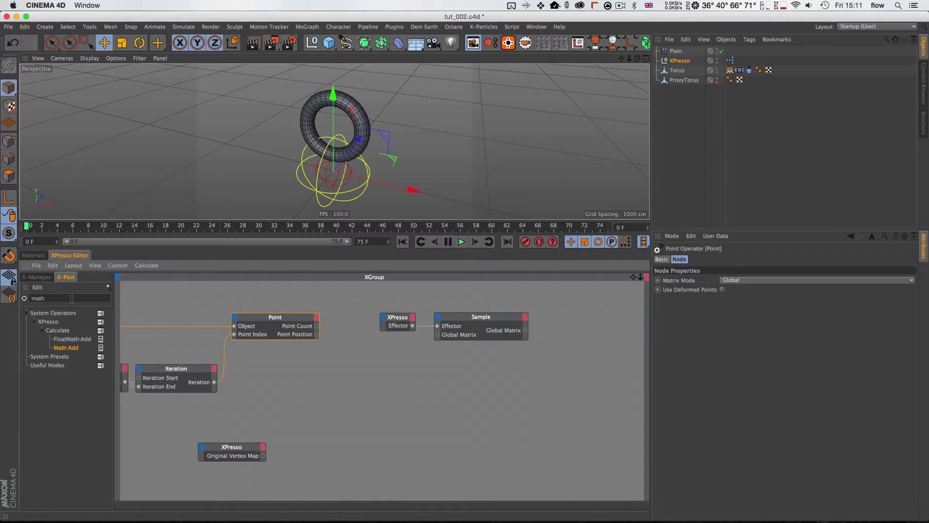
Search the X-Pool for "vect", add Vectors2Matrix, and connect Point Position to its Offset and its Matrix output to the Sample node's Global Matrix
{"action": "double_click", "coordinate": [71, 299]}
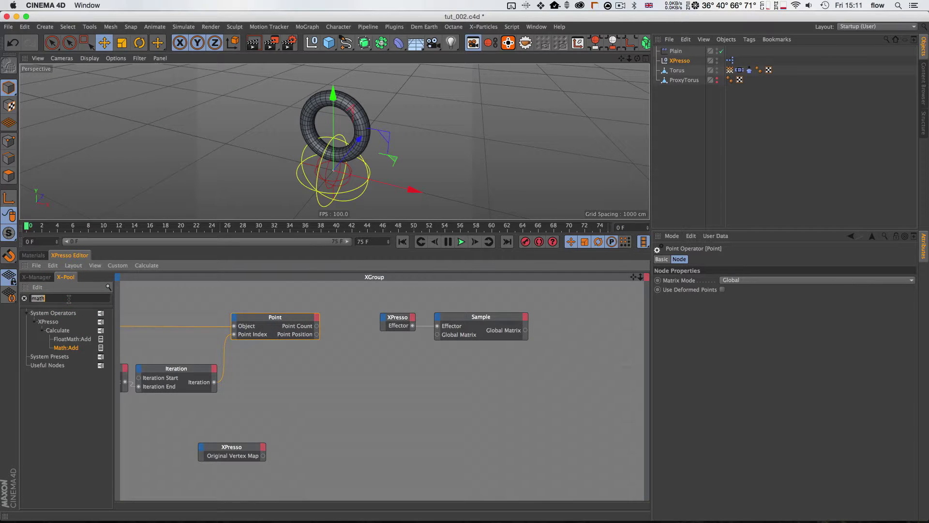
{"action": "type", "text": "vect"}
{"action": "left_click_drag", "start_coordinate": [75, 370], "coordinate": [357, 358]}
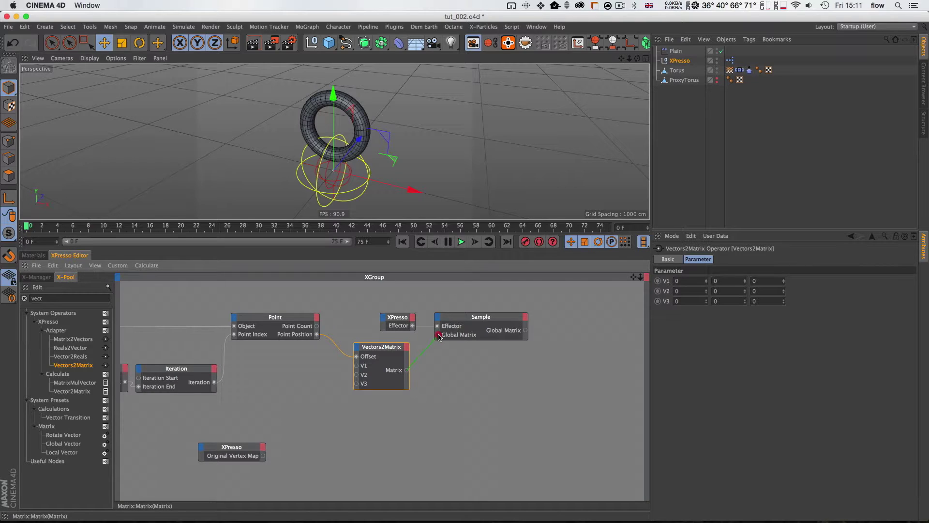
{"action": "left_click_drag", "start_coordinate": [437, 338], "coordinate": [437, 337]}
Select the Vectors2Matrix, Effector and Sample nodes and move them upward beside the second Point node
{"action": "left_click_drag", "start_coordinate": [379, 289], "coordinate": [442, 406]}
{"action": "key", "text": "2"}
{"action": "key", "text": "1"}
{"action": "left_click", "coordinate": [361, 385]}
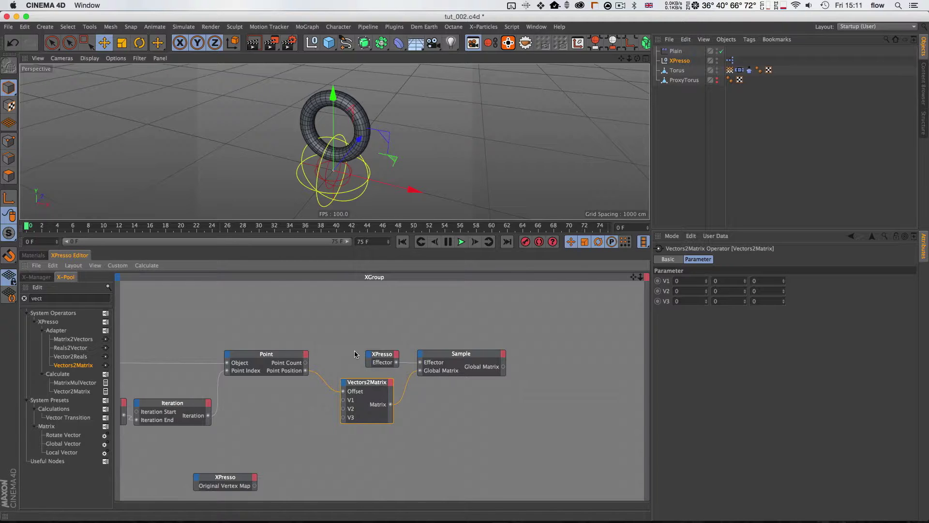
{"action": "left_click_drag", "start_coordinate": [370, 332], "coordinate": [498, 457]}
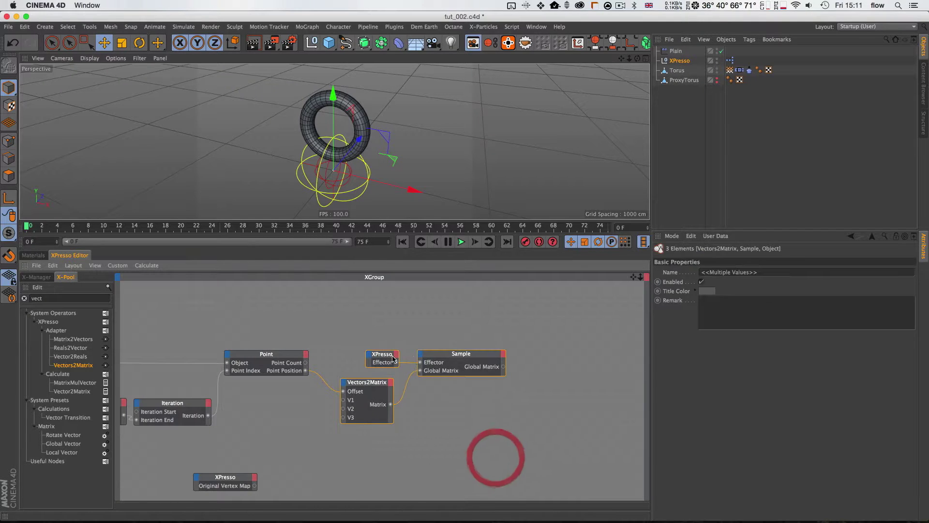
{"action": "left_click", "coordinate": [360, 404]}
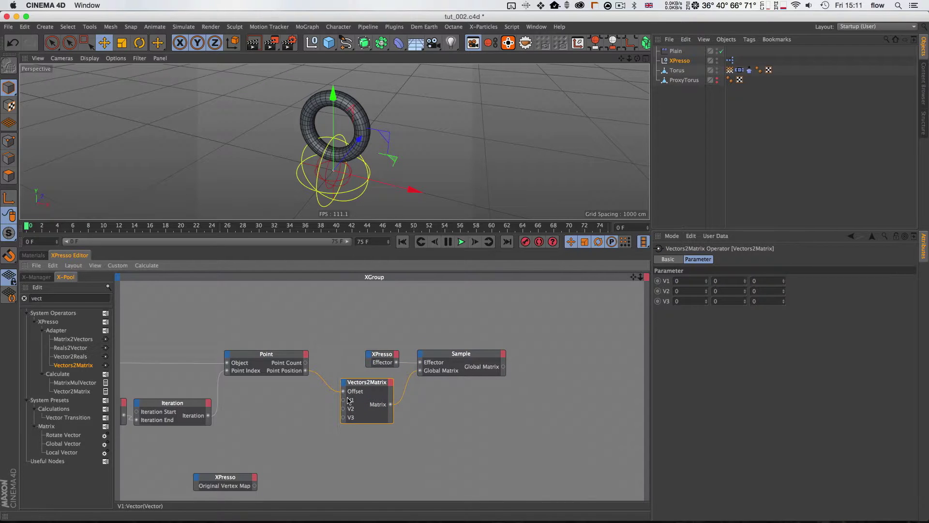
{"action": "left_click_drag", "start_coordinate": [391, 400], "coordinate": [462, 332]}
{"action": "left_click", "coordinate": [472, 406]}
Add a Strength output port to the Sample node
{"action": "key", "text": "2"}
{"action": "key", "text": "1"}
{"action": "left_click_drag", "start_coordinate": [471, 406], "coordinate": [446, 362]}
{"action": "left_click", "coordinate": [481, 357]}
{"action": "key", "text": "1"}
{"action": "left_click_drag", "start_coordinate": [479, 331], "coordinate": [496, 352]}
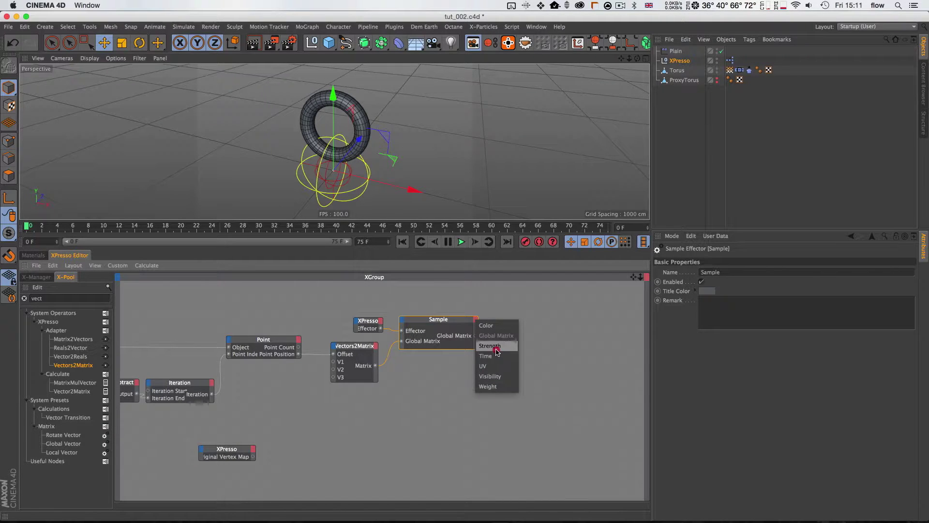
{"action": "left_click", "coordinate": [493, 346]}
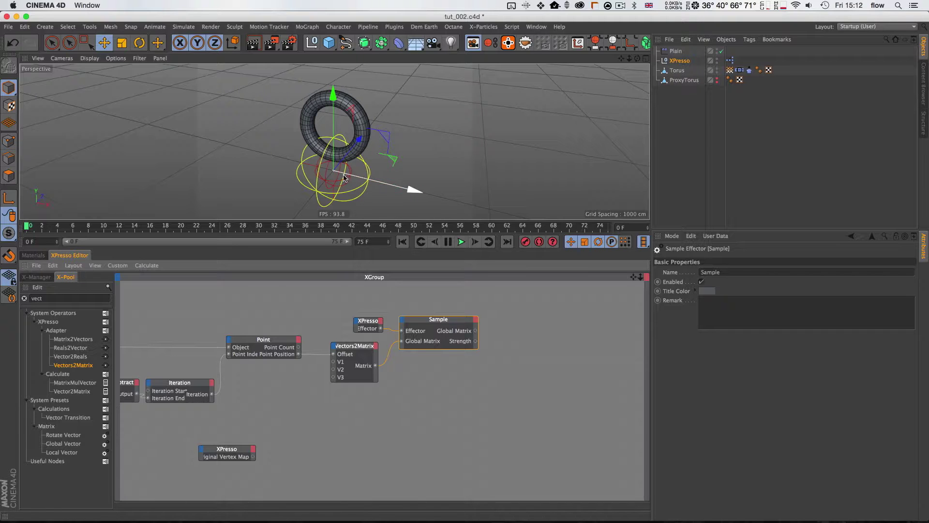
Move the Original Vertex Map node past the Sample node, slightly below it
{"action": "key", "text": "2"}
{"action": "key", "text": "1"}
{"action": "left_click_drag", "start_coordinate": [460, 357], "coordinate": [386, 394]}
{"action": "key", "text": "2"}
{"action": "left_click_drag", "start_coordinate": [310, 394], "coordinate": [551, 348]}
{"action": "key", "text": "2"}
{"action": "left_click_drag", "start_coordinate": [492, 358], "coordinate": [364, 384]}
{"action": "key", "text": "1"}
{"action": "left_click", "coordinate": [440, 373], "text": "super"}
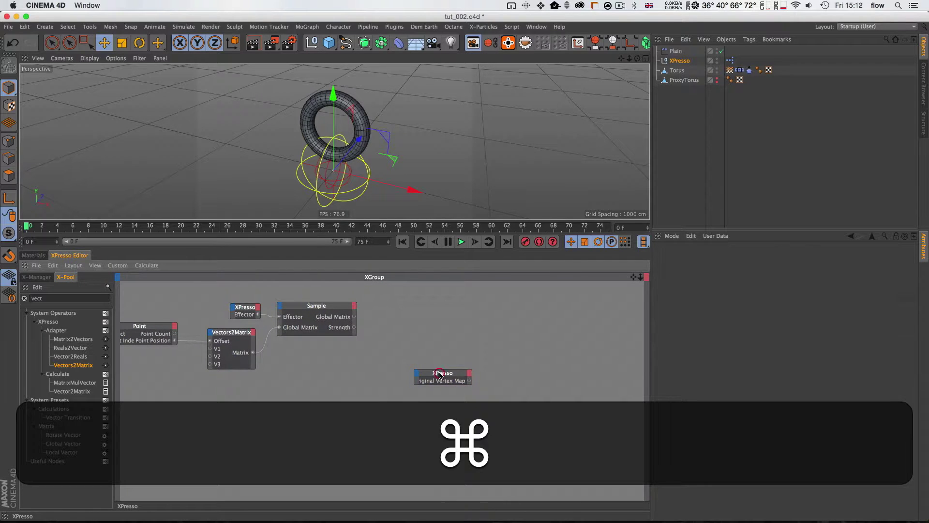
{"action": "key", "text": "2"}
{"action": "left_click_drag", "start_coordinate": [439, 374], "coordinate": [460, 362]}
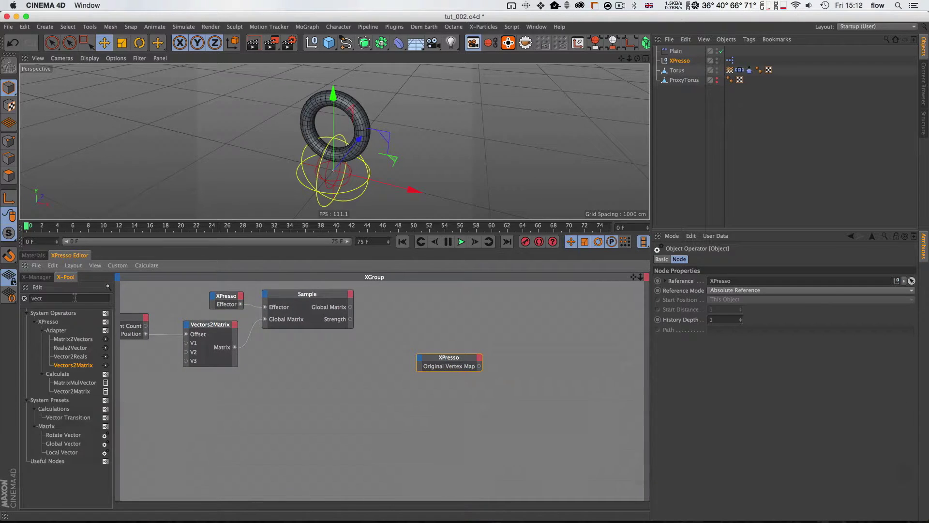
Search the X-Pool for "verte", add a Vertex Map node, and connect the Original Vertex Map output to its Tag input
{"action": "double_click", "coordinate": [68, 297]}
{"action": "type", "text": "verte"}
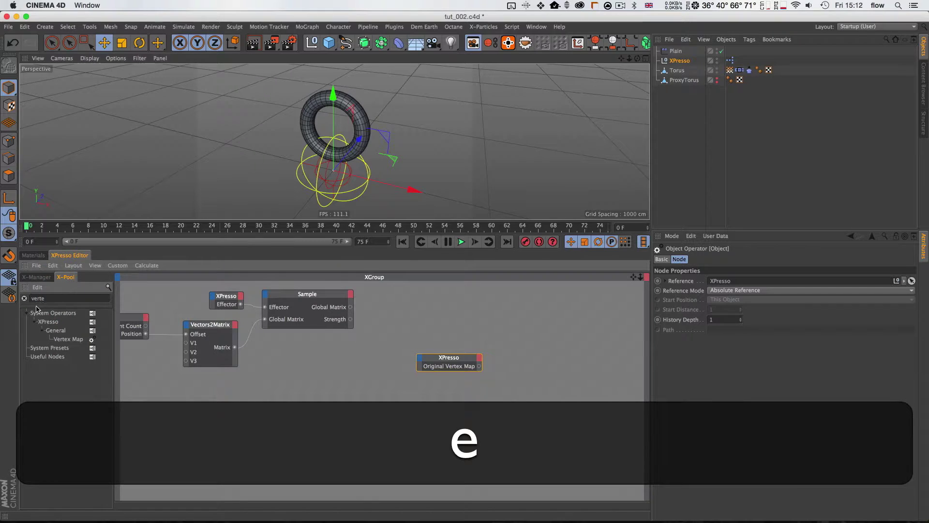
{"action": "left_click_drag", "start_coordinate": [517, 328], "coordinate": [516, 328]}
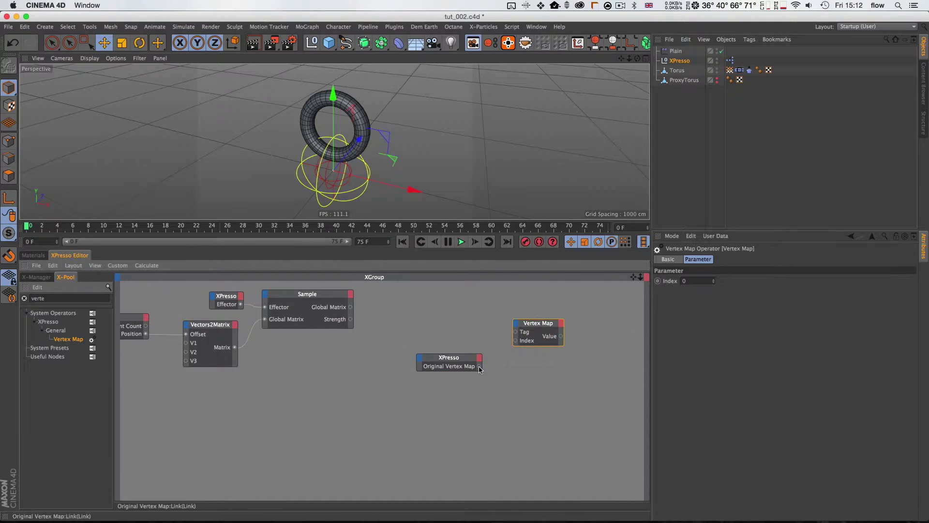
{"action": "left_click_drag", "start_coordinate": [479, 366], "coordinate": [520, 335]}
{"action": "left_click_drag", "start_coordinate": [459, 360], "coordinate": [462, 327]}
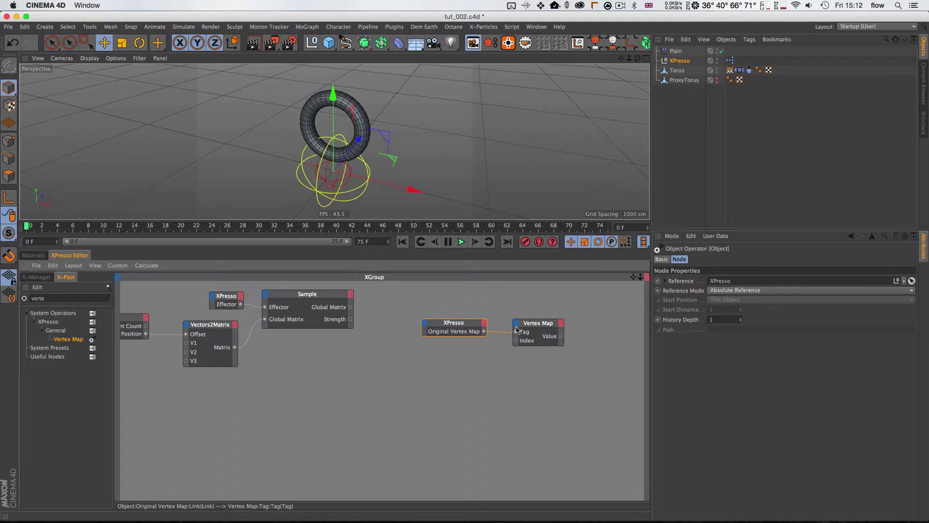
Shift the Original Vertex Map and Vertex Map nodes closer to Sample and connect the Iteration output to the Vertex Map's Index
{"action": "key", "text": "2"}
{"action": "left_click_drag", "start_coordinate": [437, 375], "coordinate": [464, 286]}
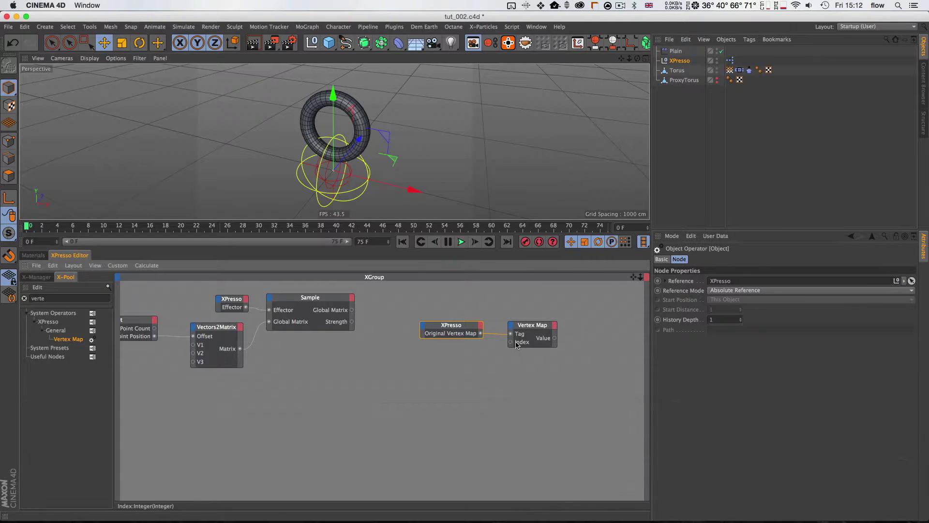
{"action": "left_click_drag", "start_coordinate": [530, 329], "coordinate": [517, 329], "text": "shift"}
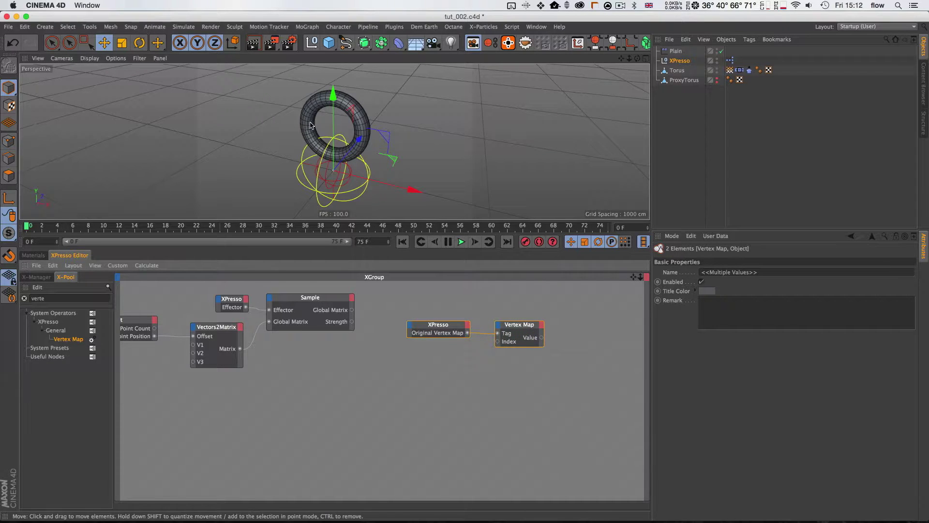
{"action": "left_click", "coordinate": [404, 365]}
{"action": "left_click_drag", "start_coordinate": [405, 364], "coordinate": [559, 376]}
{"action": "left_click_drag", "start_coordinate": [559, 376], "coordinate": [515, 373]}
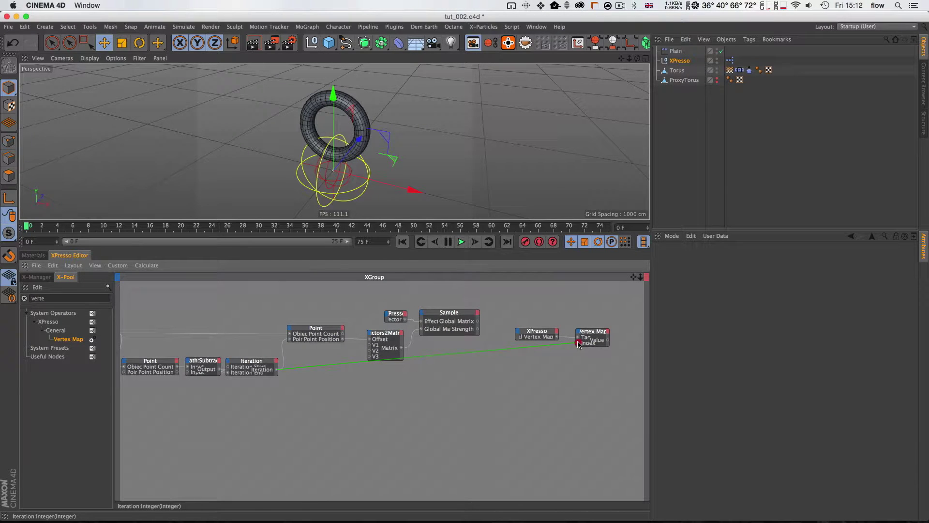
Move the Original Vertex Map and Vertex Map nodes together to the free area below the Sample node
{"action": "left_click_drag", "start_coordinate": [605, 325], "coordinate": [463, 419]}
{"action": "key", "text": "2"}
{"action": "key", "text": "1"}
{"action": "key", "text": "2"}
{"action": "left_click_drag", "start_coordinate": [407, 401], "coordinate": [405, 397]}
{"action": "left_click", "coordinate": [410, 392]}
{"action": "left_click", "coordinate": [450, 380]}
{"action": "left_click", "coordinate": [470, 412]}
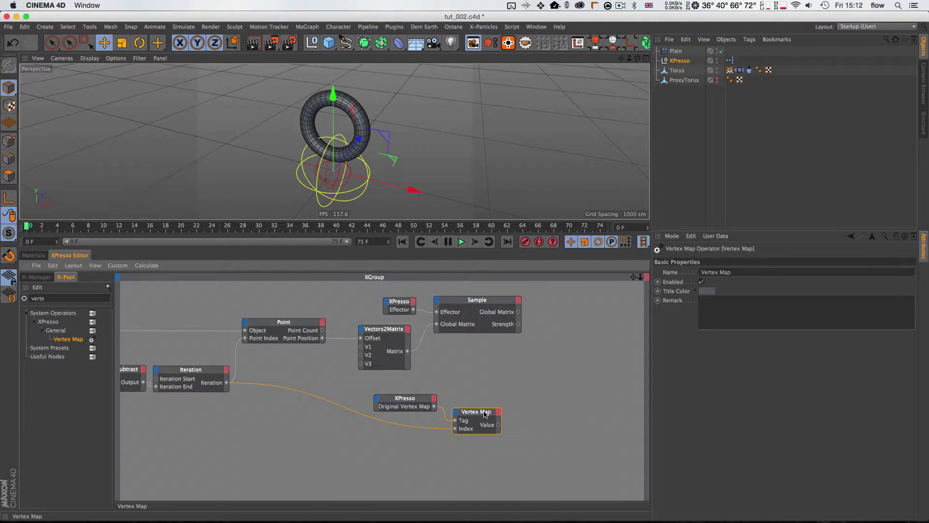
Add a Value input port to the Vertex Map node and connect the Sample node's Strength output to it
{"action": "left_click", "coordinate": [455, 412]}
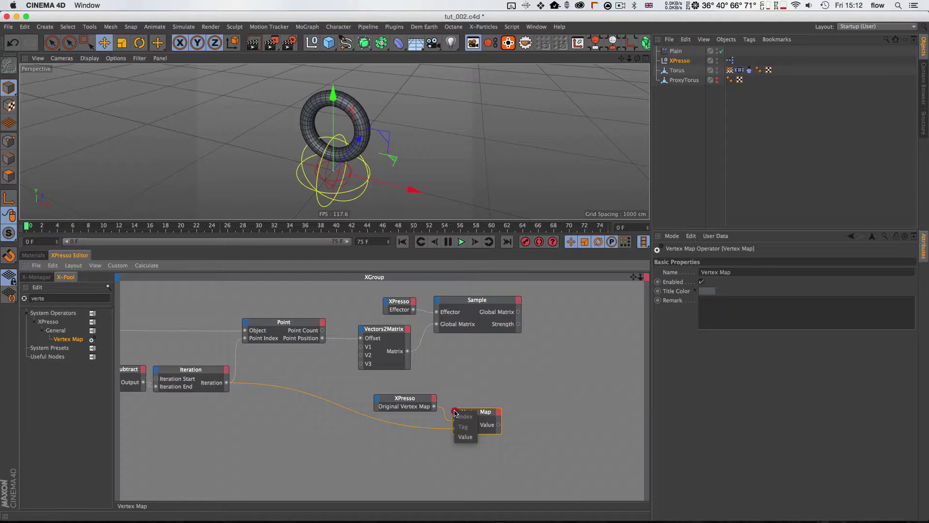
{"action": "left_click", "coordinate": [465, 437]}
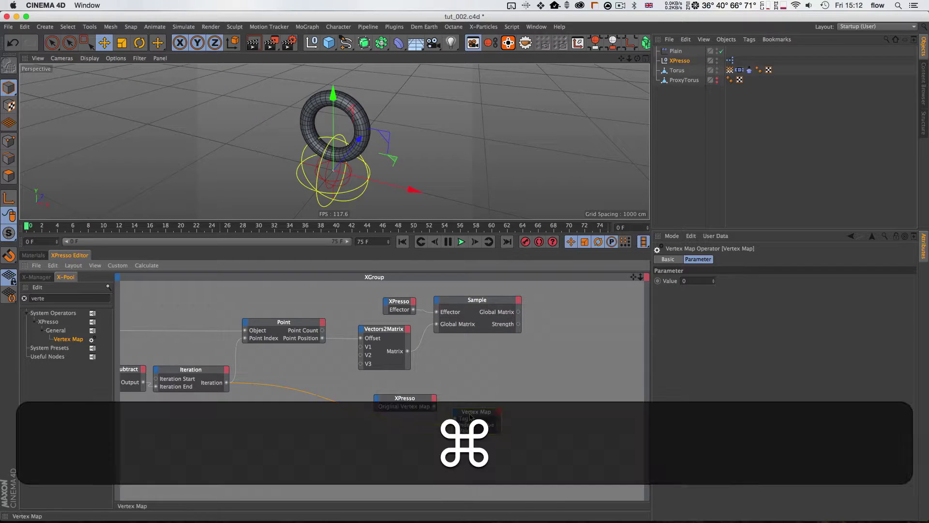
{"action": "left_click", "coordinate": [474, 406], "text": "super"}
{"action": "left_click_drag", "start_coordinate": [519, 324], "coordinate": [455, 439]}
{"action": "left_click", "coordinate": [477, 349]}
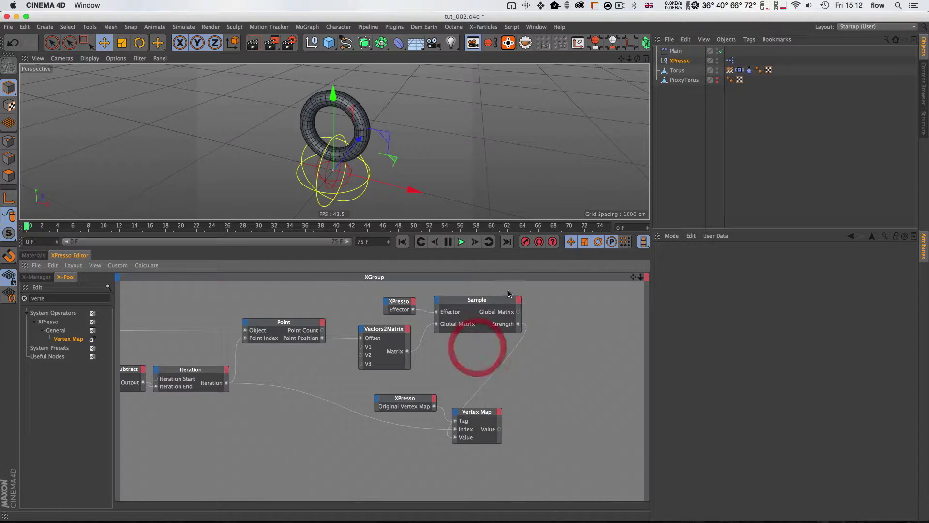
Display the Torus's vertex map in the viewport and move the Plain effector vertically through the torus to test the weighting
{"action": "left_click", "coordinate": [730, 70]}
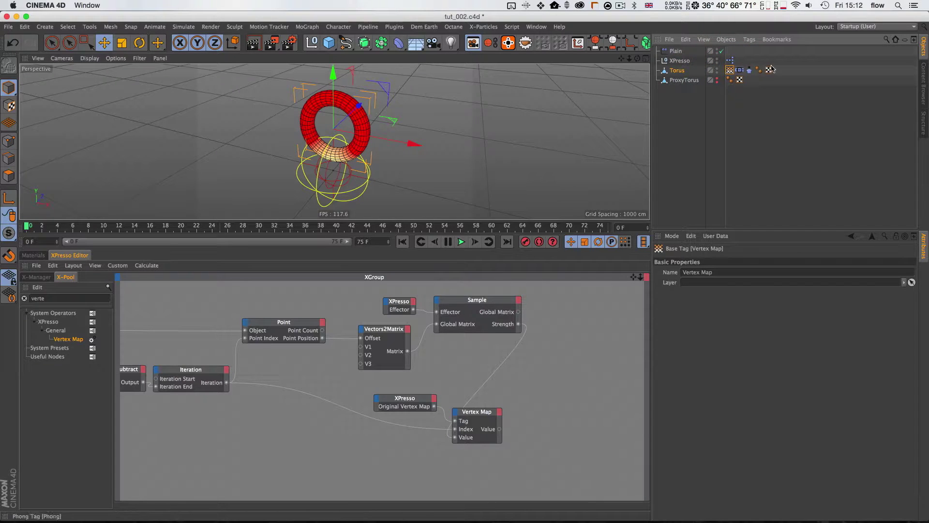
{"action": "left_click", "coordinate": [677, 51]}
{"action": "left_click_drag", "start_coordinate": [331, 85], "coordinate": [330, 152]}
{"action": "key", "text": "2"}
{"action": "key", "text": "l"}
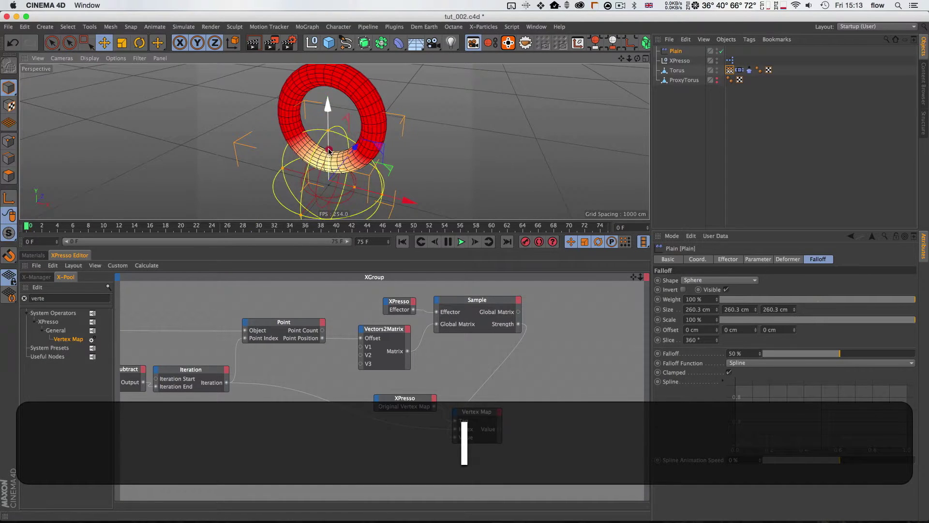
Set the Plain effector's falloff to about 25.4% and lower the effector slightly relative to the torus
{"action": "mouse_move", "coordinate": [409, 179]}
{"action": "left_mouse_down"}
{"action": "mouse_move", "coordinate": [367, 167]}
{"action": "mouse_move", "coordinate": [411, 176]}
{"action": "mouse_move", "coordinate": [370, 177]}
{"action": "mouse_move", "coordinate": [406, 179]}
{"action": "left_mouse_up"}
{"action": "key", "text": "2"}
{"action": "left_click_drag", "start_coordinate": [358, 158], "coordinate": [345, 165]}
{"action": "key", "text": "1"}
{"action": "left_click_drag", "start_coordinate": [361, 150], "coordinate": [367, 162]}
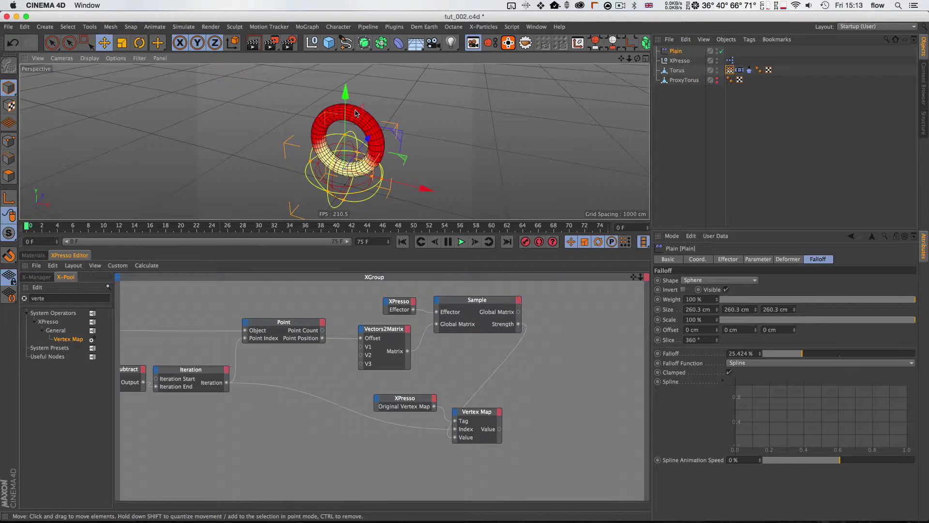
{"action": "left_click_drag", "start_coordinate": [344, 128], "coordinate": [345, 138]}
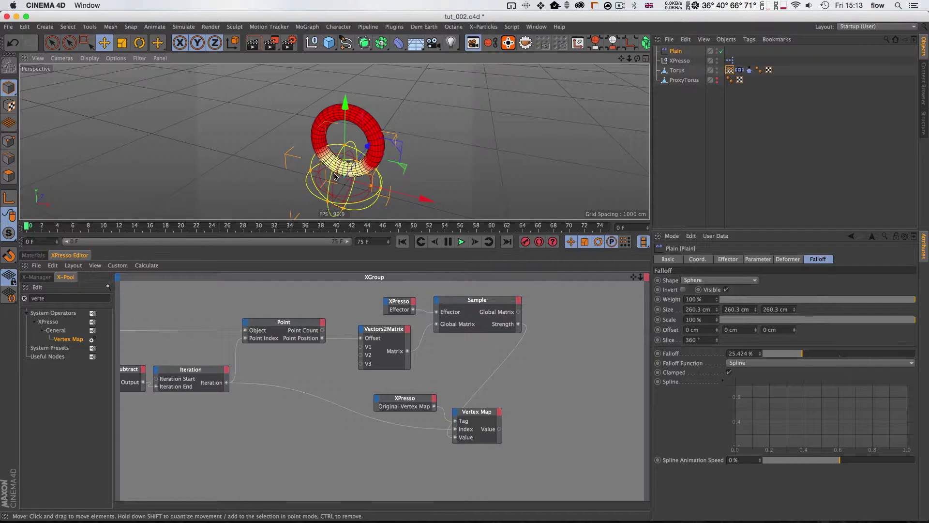
{"action": "key", "text": "3"}
{"action": "left_click_drag", "start_coordinate": [346, 165], "coordinate": [334, 154]}
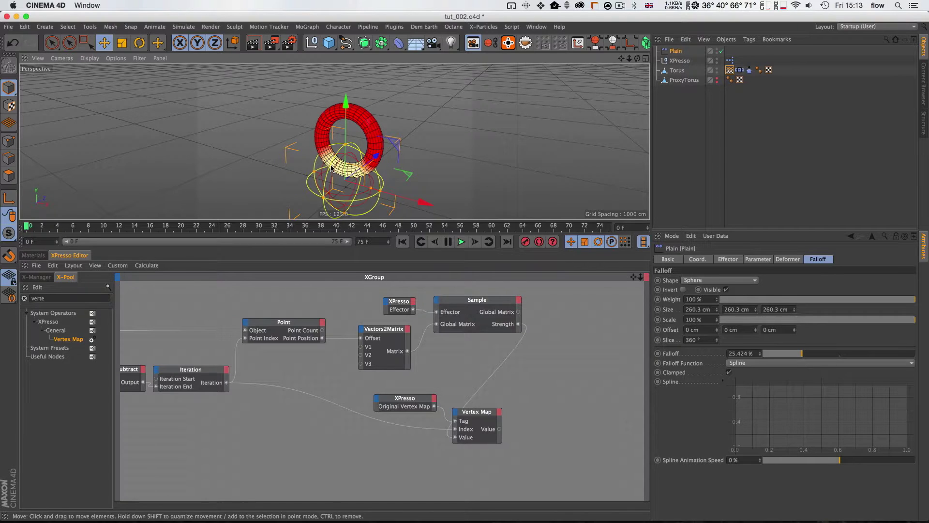
Move the Vertex Map and Original Vertex Map nodes further from Sample to make room for another node
{"action": "left_click_drag", "start_coordinate": [483, 410], "coordinate": [584, 402]}
{"action": "left_click_drag", "start_coordinate": [408, 397], "coordinate": [493, 396]}
{"action": "key", "text": "1"}
{"action": "left_click_drag", "start_coordinate": [595, 418], "coordinate": [426, 408]}
{"action": "left_click_drag", "start_coordinate": [325, 372], "coordinate": [429, 437]}
{"action": "left_click_drag", "start_coordinate": [431, 390], "coordinate": [456, 346]}
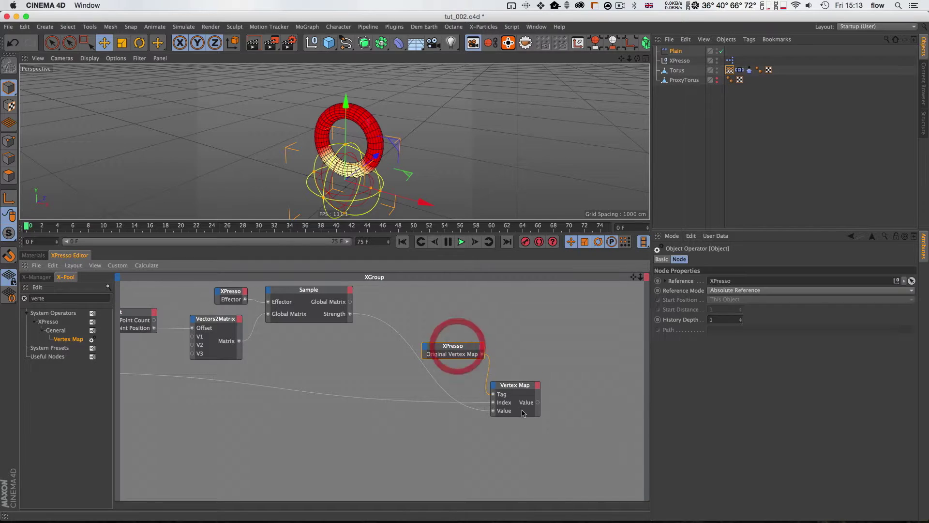
Search the X-Pool for "range", add a Range Mapper, and wire it between the Sample's Strength and the Vertex Map's Value
{"action": "double_click", "coordinate": [74, 298]}
{"action": "type", "text": "range"}
{"action": "left_click_drag", "start_coordinate": [74, 343], "coordinate": [405, 377]}
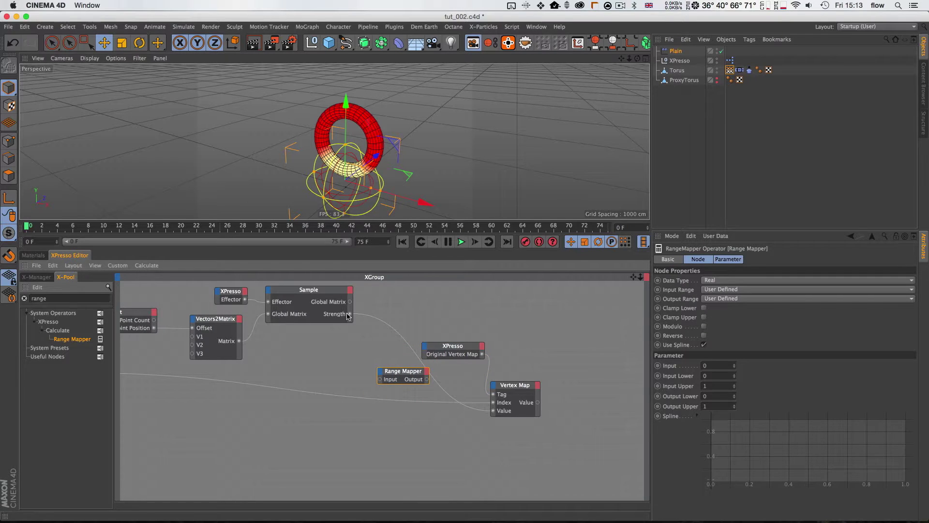
{"action": "left_click_drag", "start_coordinate": [391, 380], "coordinate": [390, 380]}
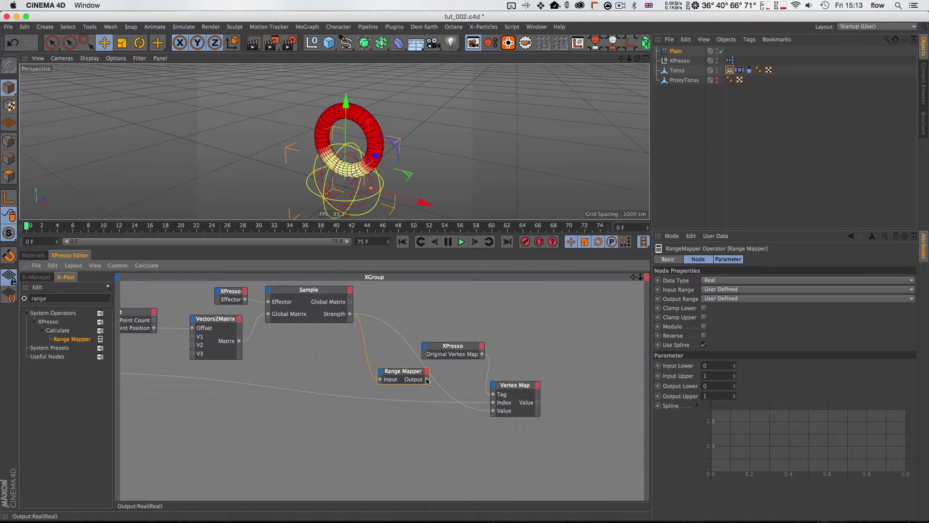
{"action": "left_click_drag", "start_coordinate": [493, 413], "coordinate": [493, 412]}
{"action": "left_click_drag", "start_coordinate": [401, 372], "coordinate": [432, 377]}
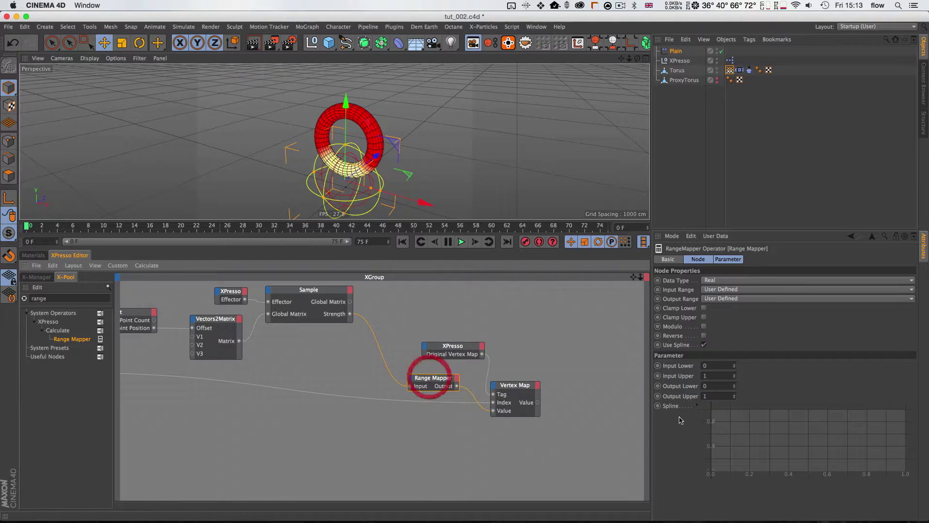
Invert the Range Mapper's output range by setting Output Lower to 1 and reducing Output Upper
{"action": "double_click", "coordinate": [705, 366]}
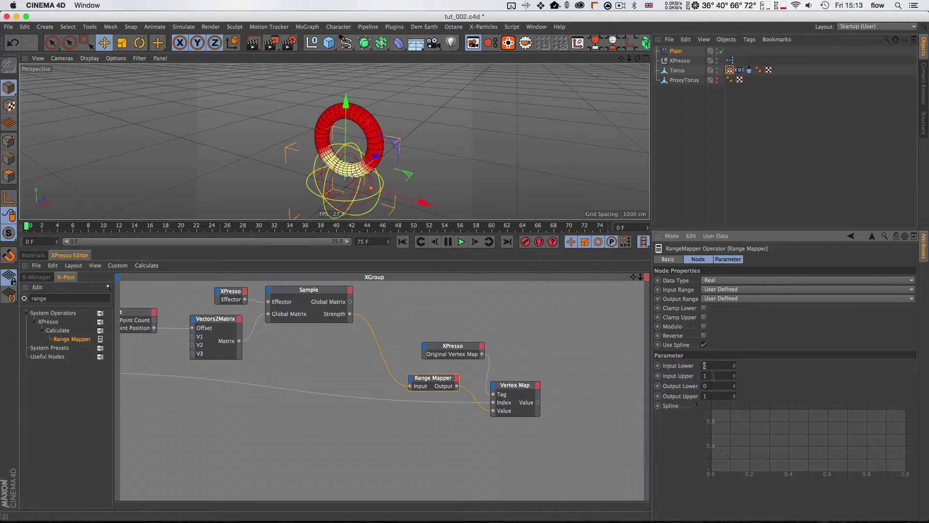
{"action": "double_click", "coordinate": [709, 386]}
{"action": "type", "text": "1"}
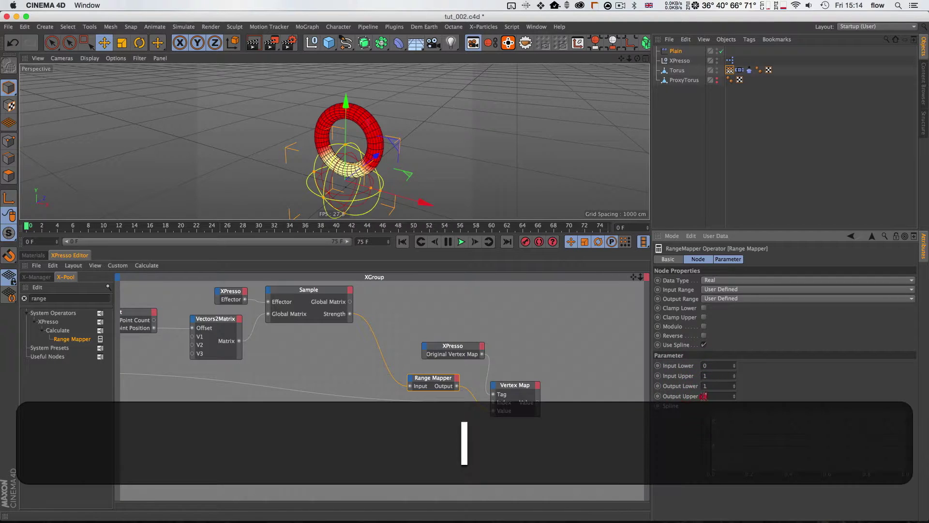
{"action": "left_click_drag", "start_coordinate": [709, 396], "coordinate": [674, 398]}
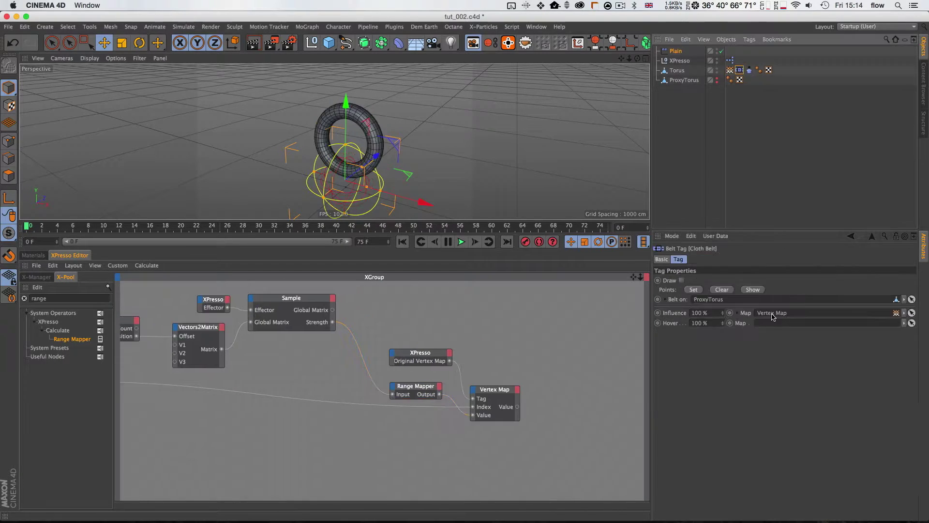
Rename the Torus's vertex map tag to "Original"
{"action": "left_click", "coordinate": [730, 70]}
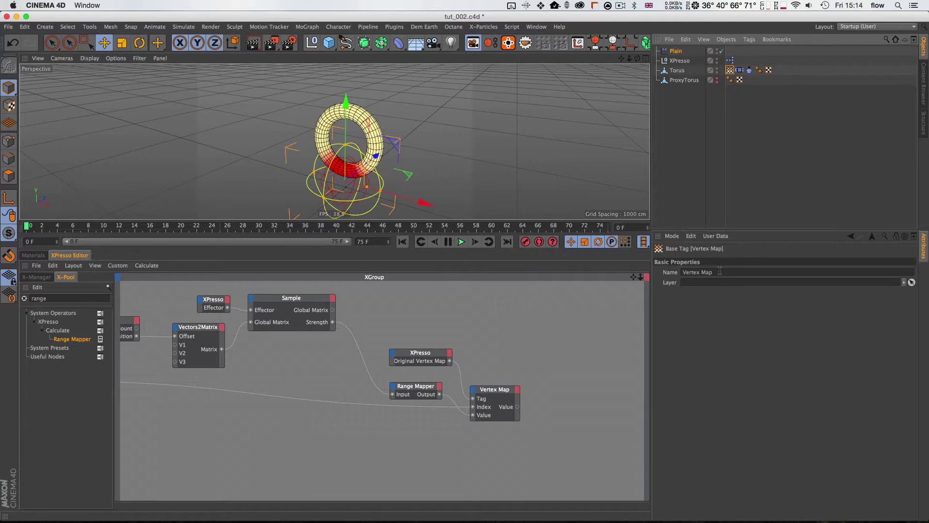
{"action": "left_click_drag", "start_coordinate": [720, 272], "coordinate": [574, 272]}
{"action": "type", "text": "Orogi"}
{"action": "key", "text": "BackSpace"}
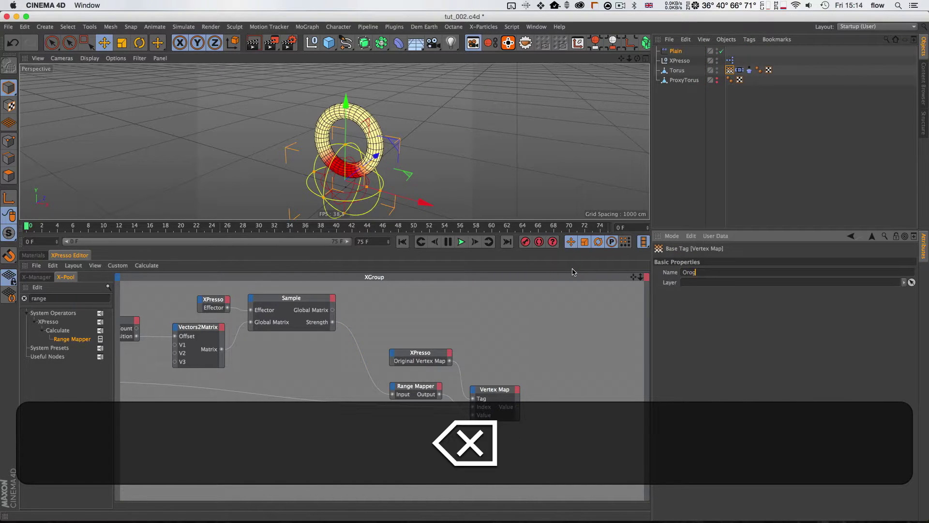
{"action": "type", "text": "iginal"}
{"action": "left_click", "coordinate": [756, 191]}
Play the cloth simulation from the first frame in an enlarged viewport
{"action": "key", "text": "shift+f"}
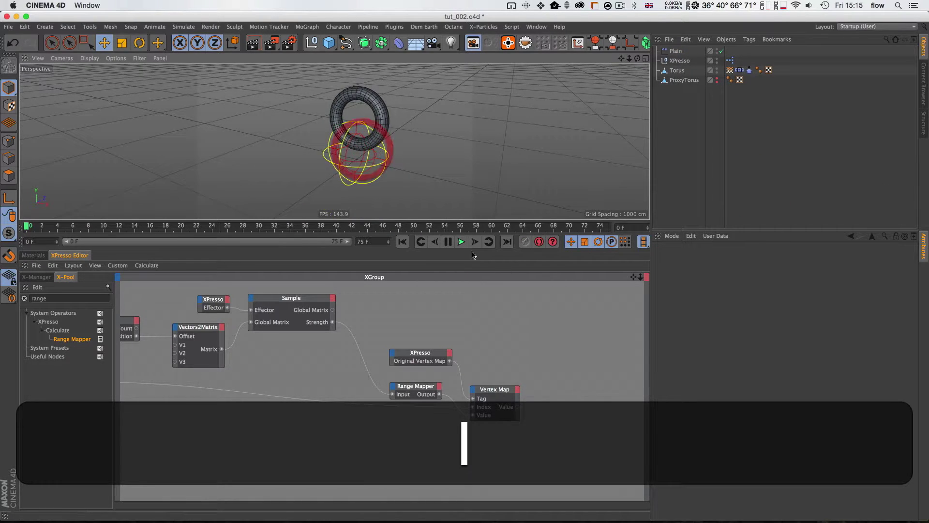
{"action": "left_click", "coordinate": [462, 242]}
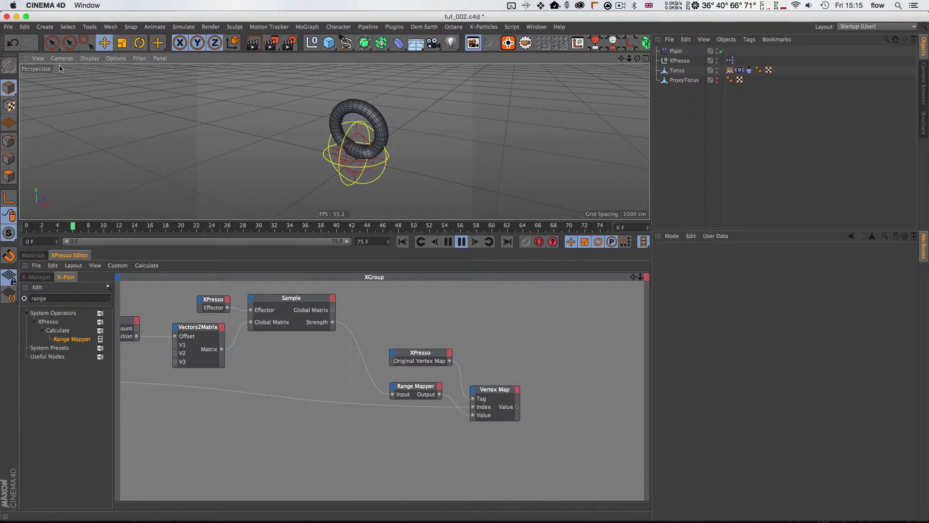
{"action": "left_click_drag", "start_coordinate": [365, 220], "coordinate": [356, 290]}
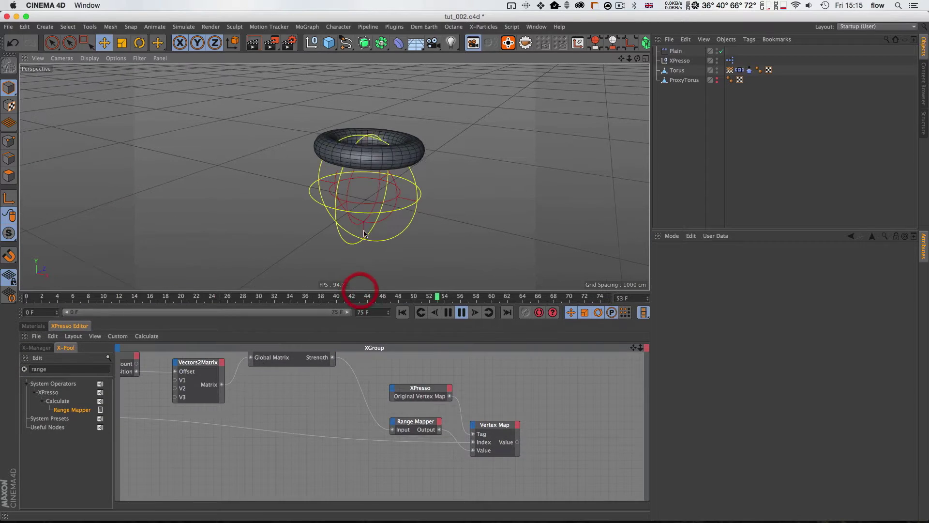
Stretch the Plain effector and move it up and down through the torus while the simulation plays
{"action": "left_click", "coordinate": [677, 51]}
{"action": "left_click_drag", "start_coordinate": [399, 197], "coordinate": [465, 202]}
{"action": "key", "text": "e"}
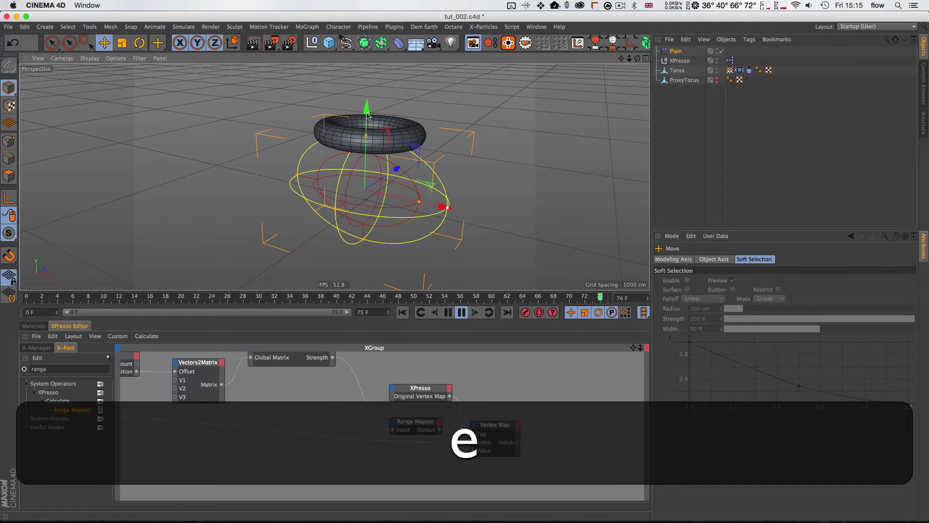
{"action": "left_click_drag", "start_coordinate": [367, 121], "coordinate": [342, 210]}
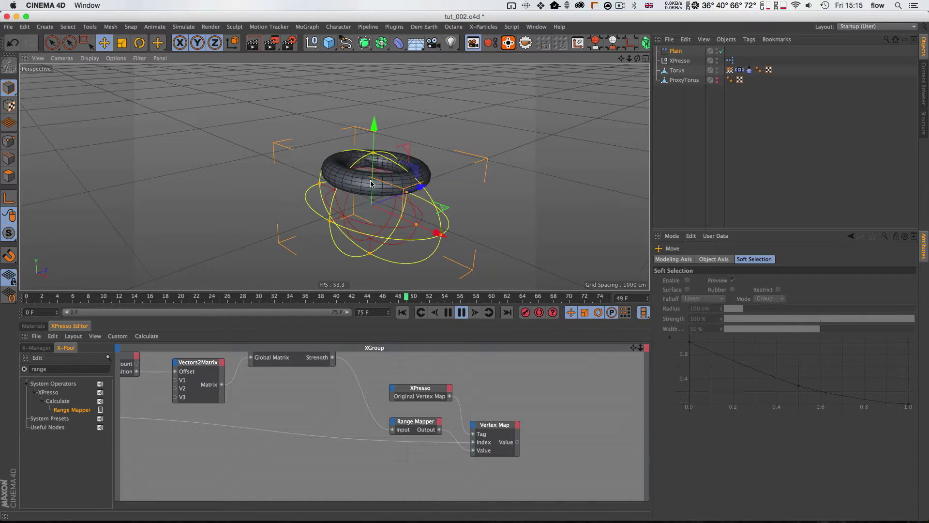
{"action": "key", "text": "3"}
{"action": "left_click_drag", "start_coordinate": [396, 154], "coordinate": [376, 170]}
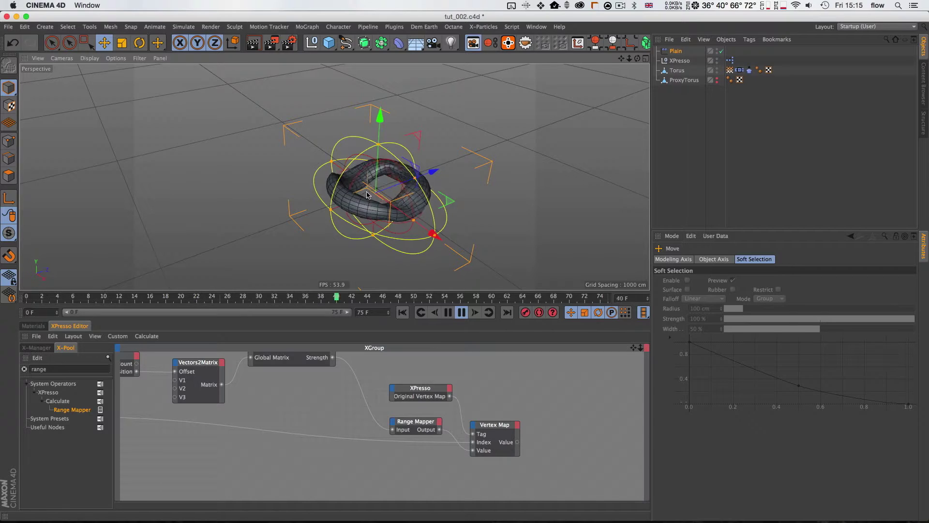
{"action": "left_click", "coordinate": [404, 215]}
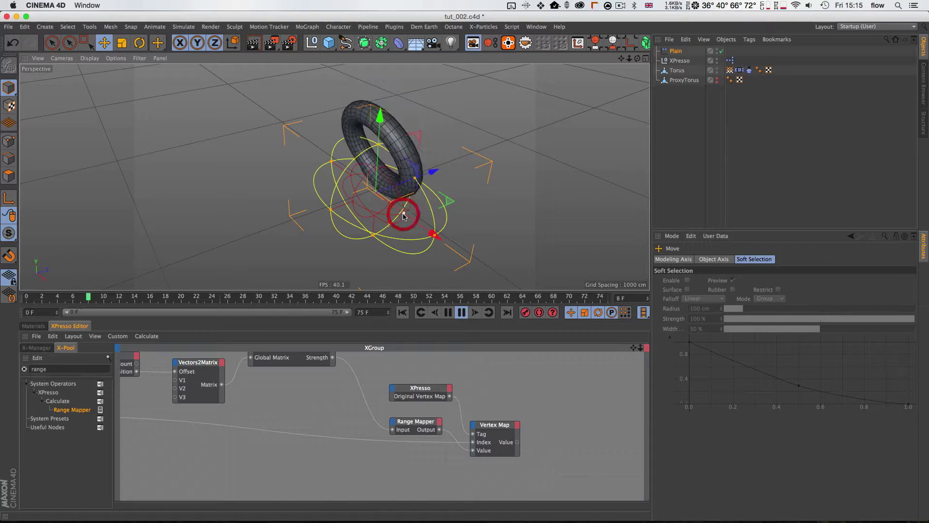
Stop the playback and return the animation to the first frame
{"action": "left_click", "coordinate": [461, 313]}
{"action": "key", "text": "3"}
{"action": "mouse_move", "coordinate": [383, 190]}
{"action": "left_mouse_down"}
{"action": "mouse_move", "coordinate": [456, 174]}
{"action": "mouse_move", "coordinate": [385, 191]}
{"action": "mouse_move", "coordinate": [382, 201]}
{"action": "left_mouse_up"}
{"action": "key", "text": "1"}
{"action": "key", "text": "3"}
{"action": "left_click_drag", "start_coordinate": [382, 202], "coordinate": [377, 205]}
{"action": "key", "text": "shift+f"}
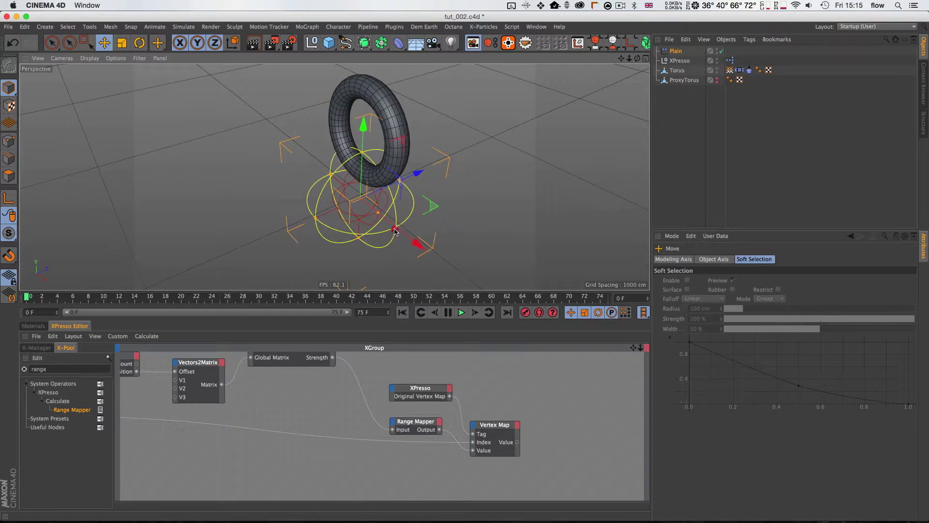
Scale the Plain effector up uniformly and lower it beneath the torus
{"action": "key", "text": "t"}
{"action": "left_click_drag", "start_coordinate": [477, 206], "coordinate": [553, 197]}
{"action": "key", "text": "e"}
{"action": "left_click_drag", "start_coordinate": [365, 128], "coordinate": [364, 145]}
{"action": "key", "text": "3"}
{"action": "left_click_drag", "start_coordinate": [366, 166], "coordinate": [378, 163]}
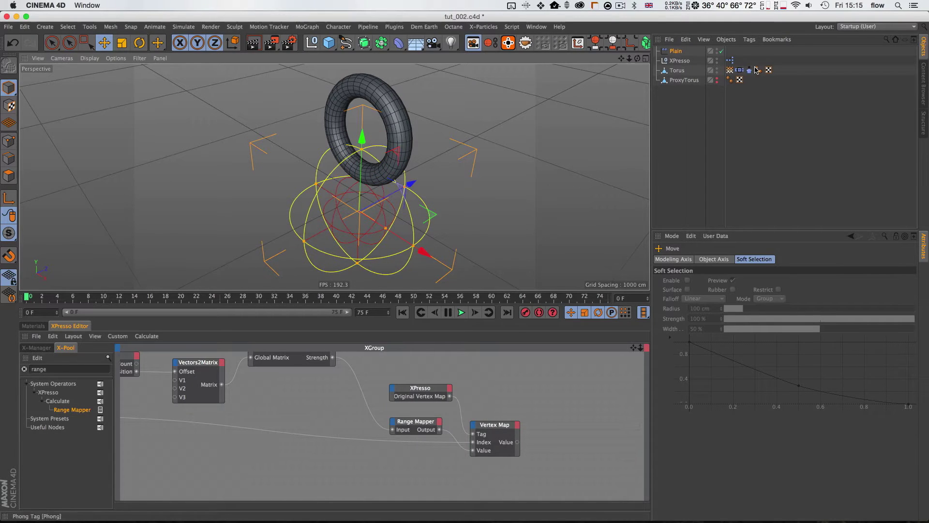
Enable Use Tear in the Torus's Cloth tag
{"action": "left_click", "coordinate": [741, 71]}
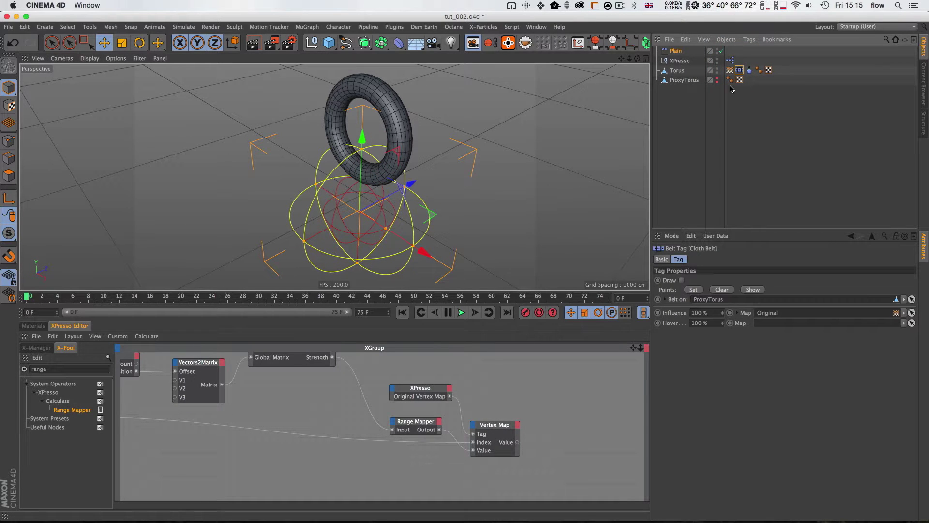
{"action": "left_click", "coordinate": [681, 71]}
{"action": "left_click", "coordinate": [750, 71]}
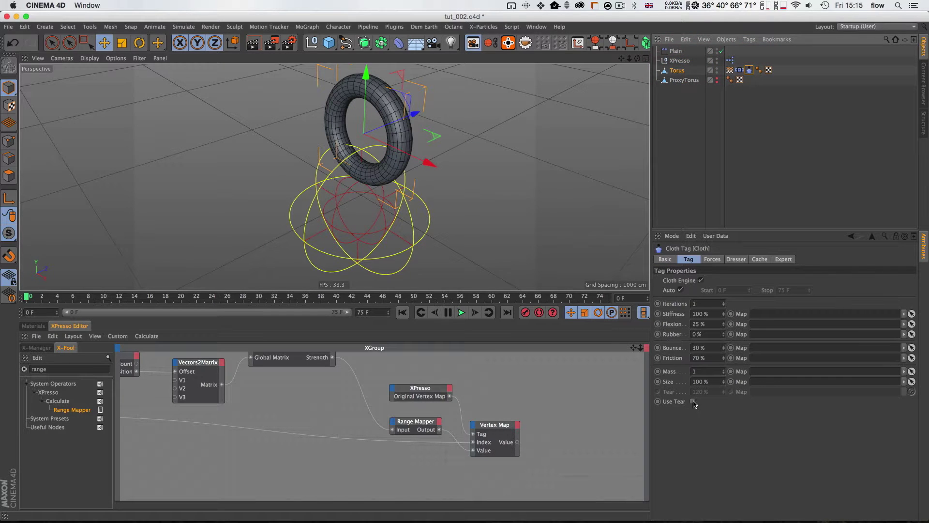
{"action": "left_click", "coordinate": [693, 401]}
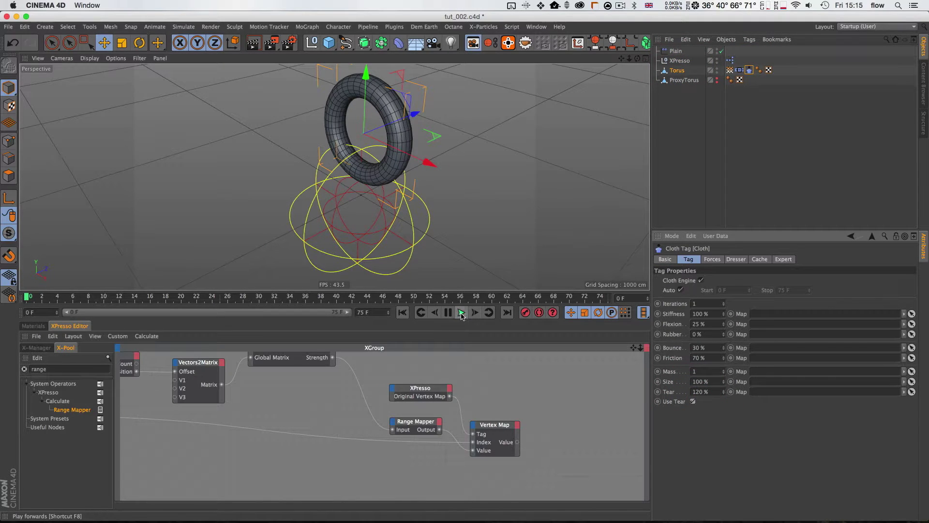
Play the simulation with tearing enabled, pause it and examine the tearing torus from several angles
{"action": "left_click", "coordinate": [462, 313]}
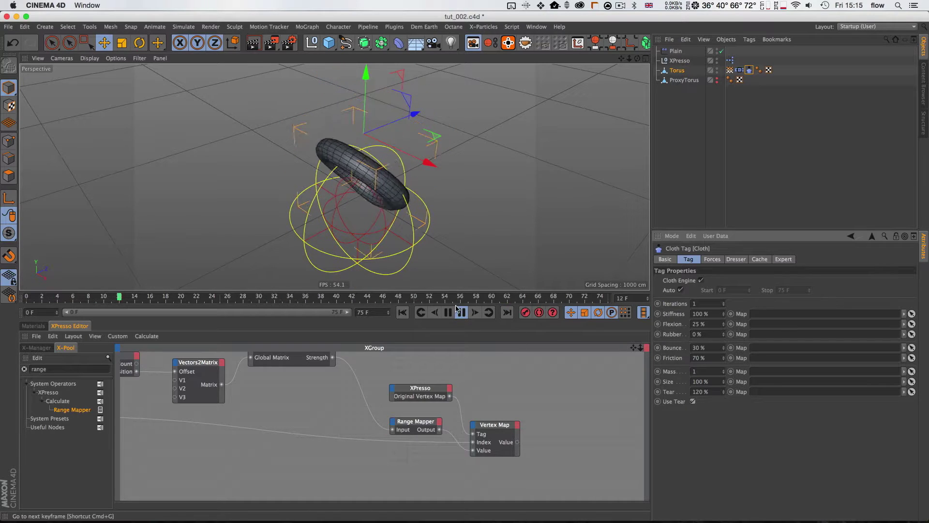
{"action": "left_click", "coordinate": [461, 313]}
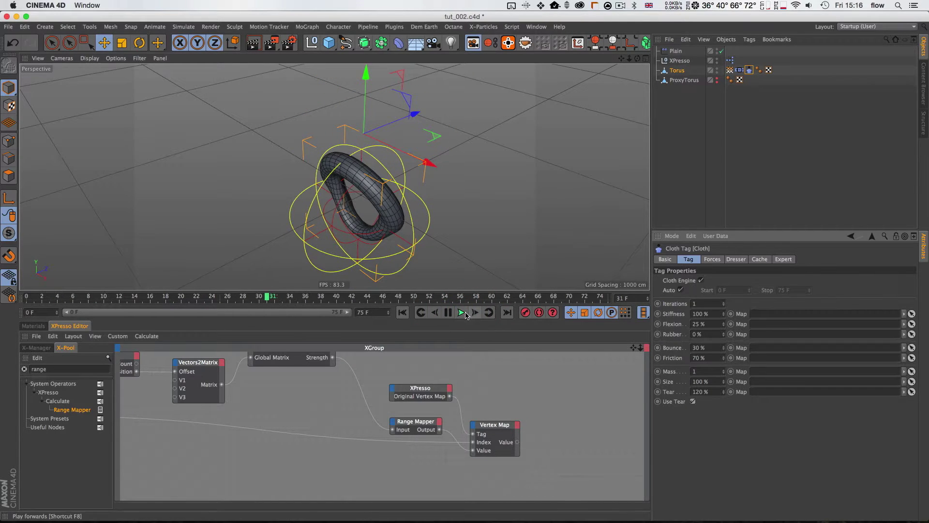
{"action": "left_click", "coordinate": [463, 313]}
{"action": "left_click", "coordinate": [461, 313]}
{"action": "left_click_drag", "start_coordinate": [371, 136], "coordinate": [399, 126]}
{"action": "left_click_drag", "start_coordinate": [315, 216], "coordinate": [306, 248]}
{"action": "key", "text": "1"}
{"action": "left_click_drag", "start_coordinate": [324, 185], "coordinate": [322, 206]}
Add a Cloth Surface object and make the Torus its child
{"action": "left_click", "coordinate": [684, 71]}
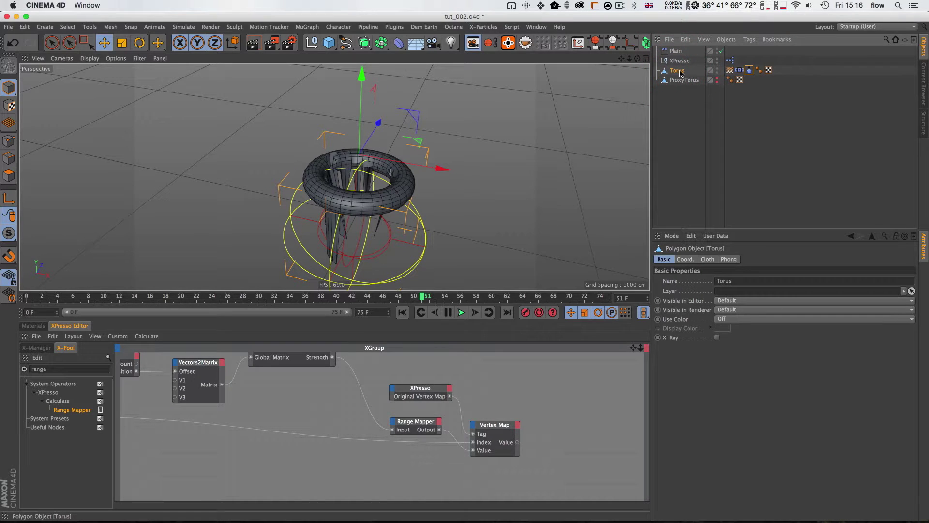
{"action": "left_click", "coordinate": [180, 27]}
{"action": "mouse_move", "coordinate": [194, 49]}
{"action": "left_click", "coordinate": [252, 43]}
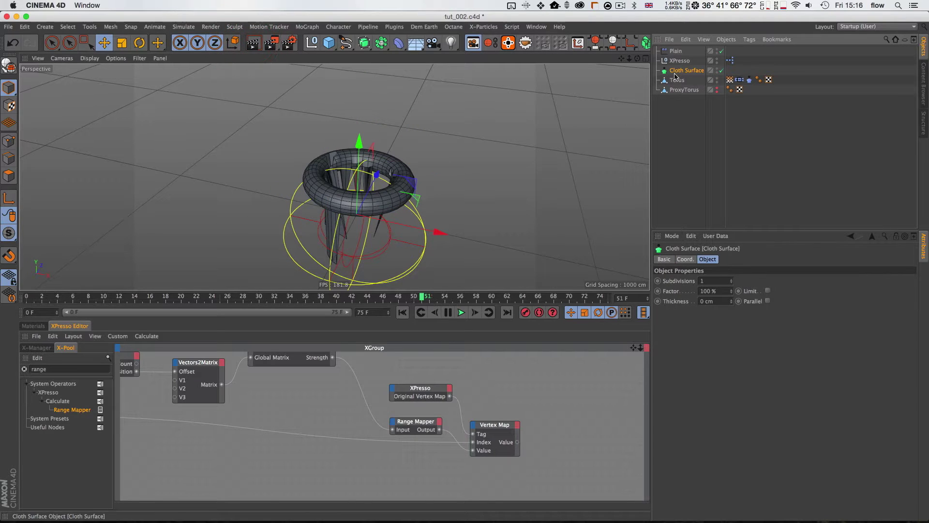
{"action": "left_click_drag", "start_coordinate": [685, 71], "coordinate": [685, 68]}
Set the Cloth Surface's subdivisions to 0
{"action": "left_click_drag", "start_coordinate": [481, 160], "coordinate": [450, 190]}
{"action": "key", "text": "1"}
{"action": "key", "text": "3"}
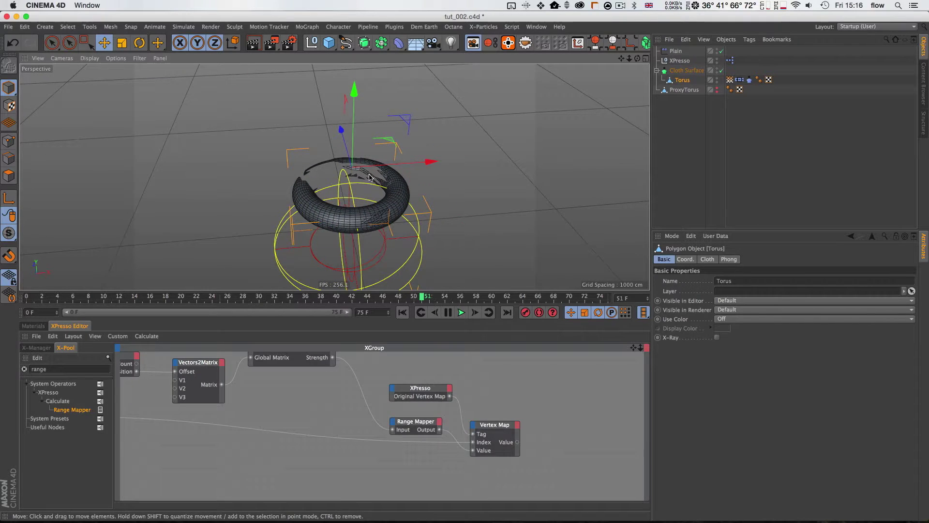
{"action": "key", "text": "3"}
{"action": "left_click_drag", "start_coordinate": [358, 179], "coordinate": [284, 184]}
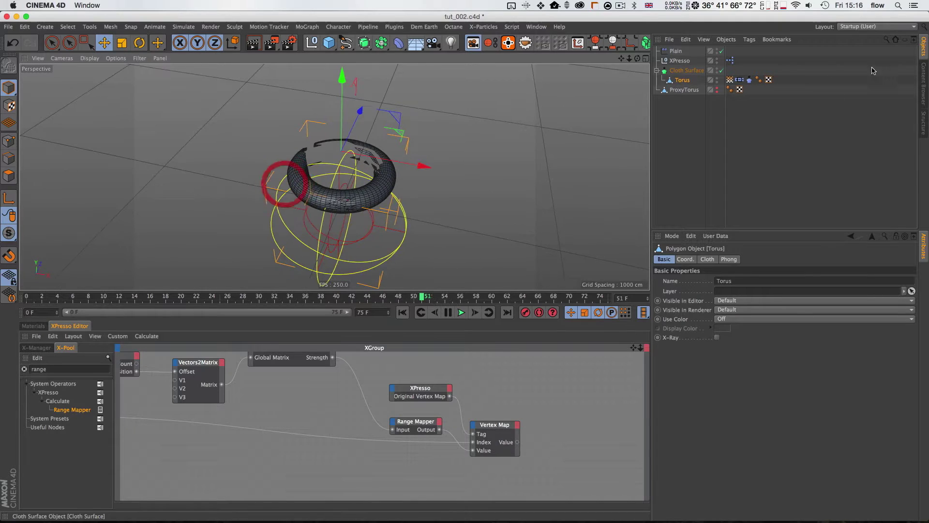
{"action": "left_click", "coordinate": [682, 70]}
{"action": "left_click", "coordinate": [675, 280]}
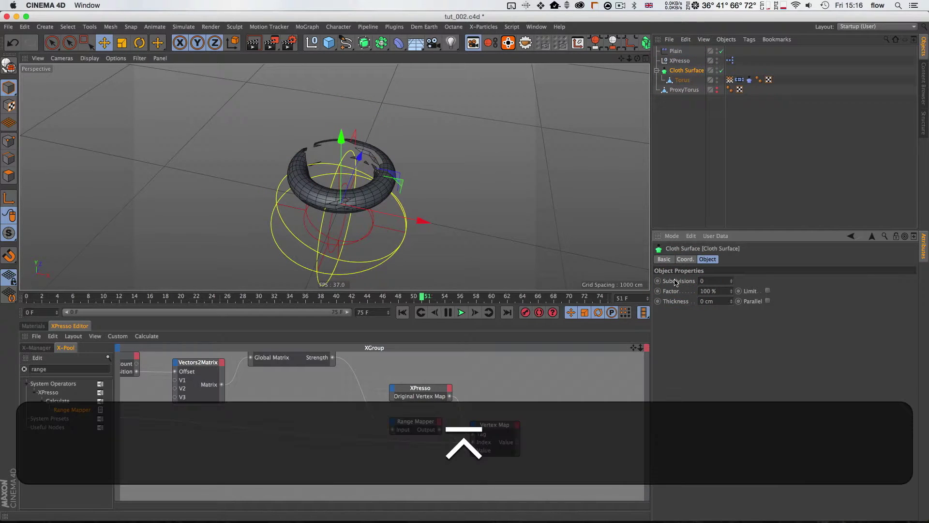
Return to the first frame and play the simulation with the Cloth Surface active, pausing at frame 51
{"action": "left_click", "coordinate": [761, 135]}
{"action": "key", "text": "shift+f"}
{"action": "left_click", "coordinate": [461, 312]}
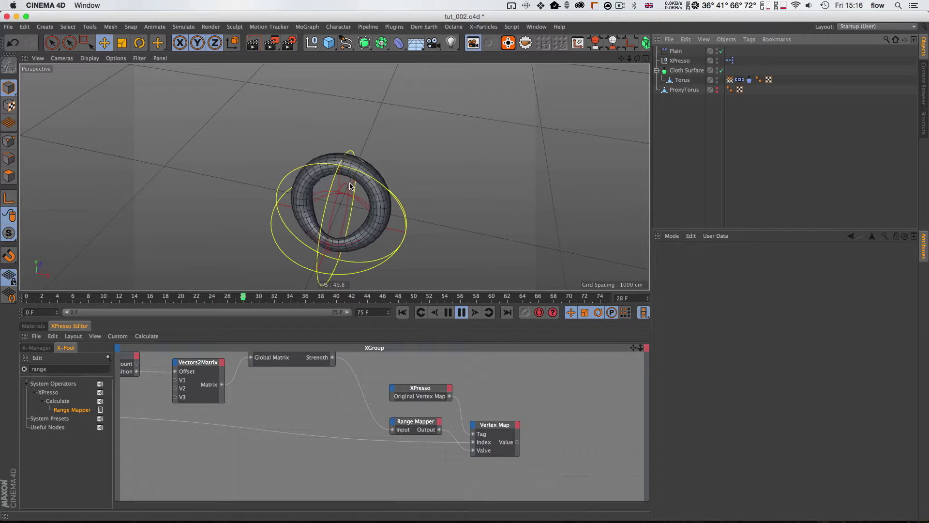
{"action": "left_click", "coordinate": [462, 312]}
{"action": "left_click", "coordinate": [462, 312]}
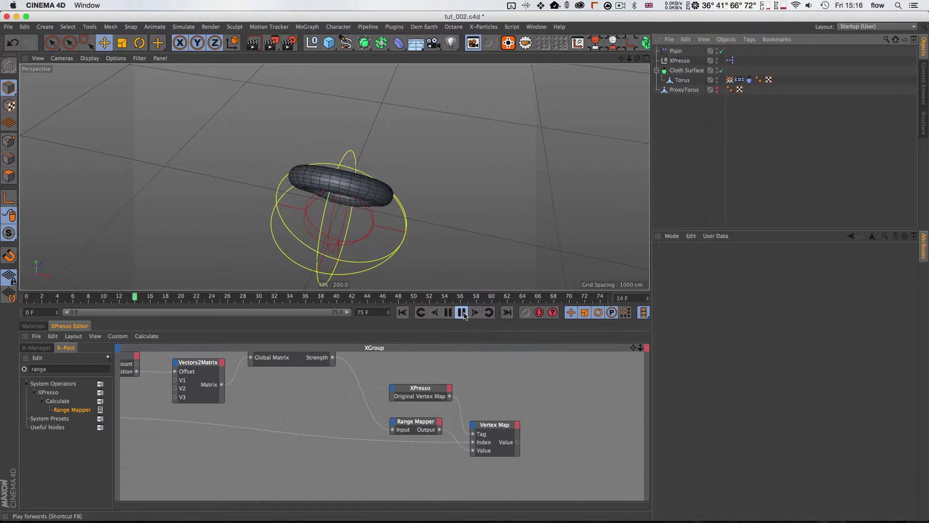
{"action": "left_click", "coordinate": [462, 312]}
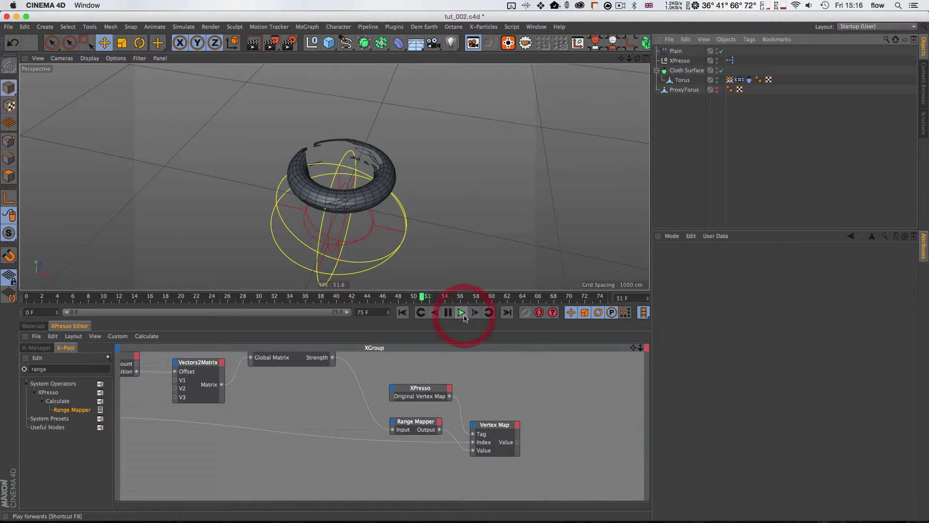
Replay the simulation from the start, advance it frame by frame and examine the torn torus from different angles
{"action": "key", "text": "shift+f"}
{"action": "left_click", "coordinate": [462, 312]}
{"action": "left_click", "coordinate": [463, 318]}
{"action": "key", "text": "g"}
{"action": "key", "text": "3"}
{"action": "left_click_drag", "start_coordinate": [372, 210], "coordinate": [370, 246]}
{"action": "key", "text": "g"}
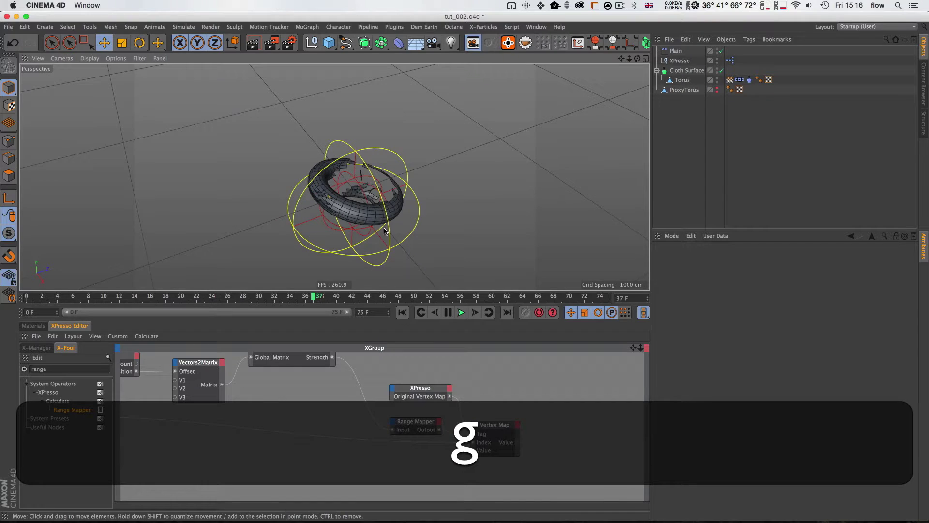
{"action": "key", "text": "3"}
{"action": "left_click_drag", "start_coordinate": [386, 208], "coordinate": [346, 186]}
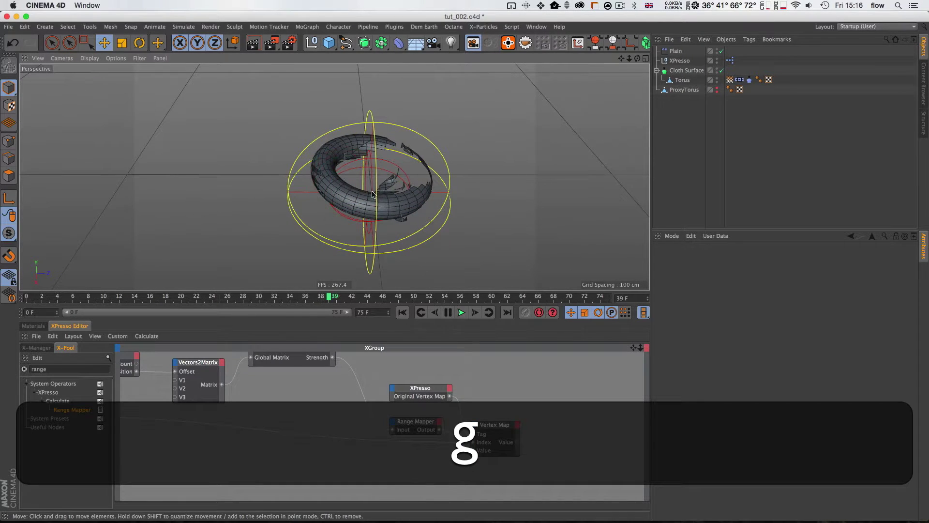
{"action": "key", "text": "3"}
{"action": "mouse_move", "coordinate": [336, 177]}
{"action": "left_mouse_down"}
{"action": "mouse_move", "coordinate": [368, 175]}
{"action": "mouse_move", "coordinate": [332, 185]}
{"action": "mouse_move", "coordinate": [357, 173]}
{"action": "mouse_move", "coordinate": [342, 191]}
{"action": "mouse_move", "coordinate": [336, 174]}
{"action": "mouse_move", "coordinate": [349, 184]}
{"action": "left_mouse_up"}
{"action": "key", "text": "1"}
{"action": "key", "text": "3"}
{"action": "key", "text": "2"}
{"action": "key", "text": "3"}
{"action": "key", "text": "2"}
{"action": "key", "text": "1"}
{"action": "key", "text": "3"}
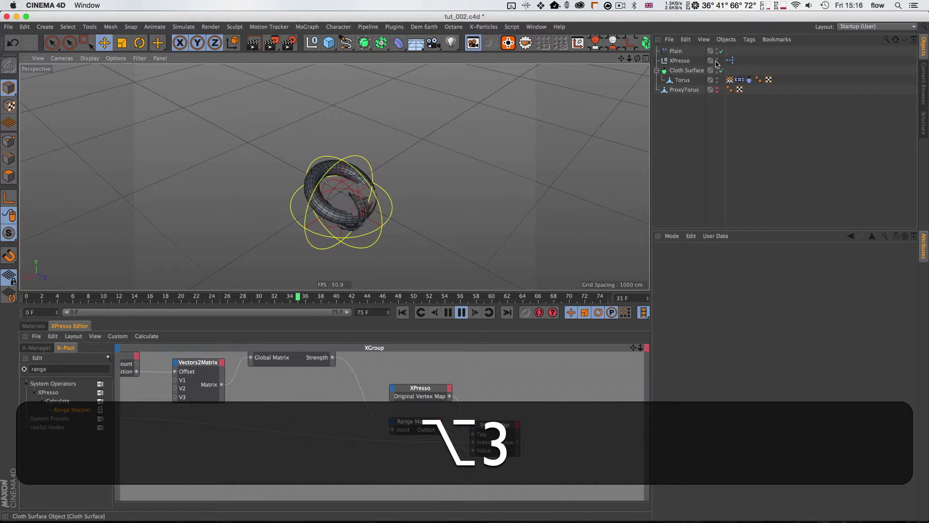
Hide the Plain effector in the viewport and stop the playback
{"action": "left_click", "coordinate": [717, 50], "text": "alt"}
{"action": "key", "text": "alt+2"}
{"action": "key", "text": "1"}
{"action": "mouse_move", "coordinate": [333, 176]}
{"action": "left_mouse_down"}
{"action": "mouse_move", "coordinate": [338, 167]}
{"action": "mouse_move", "coordinate": [332, 178]}
{"action": "mouse_move", "coordinate": [329, 170]}
{"action": "left_mouse_up"}
{"action": "key", "text": "3"}
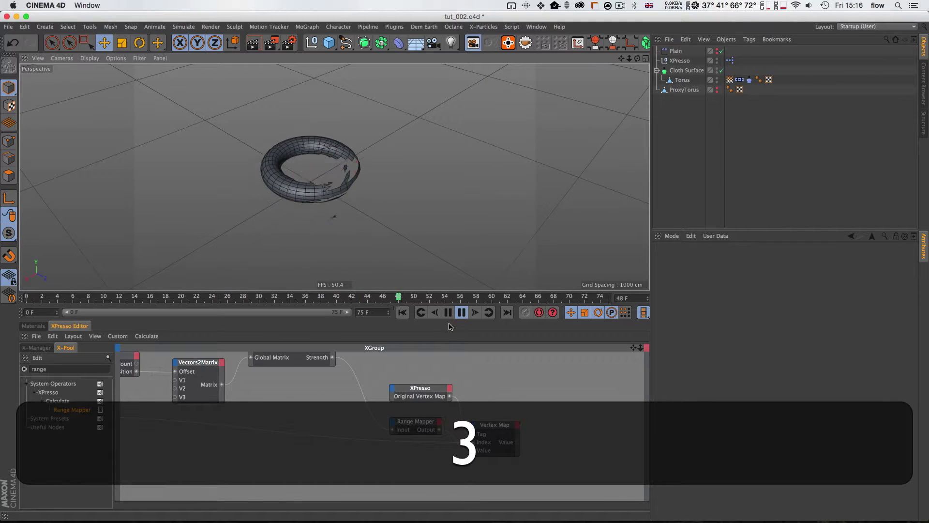
{"action": "left_click", "coordinate": [462, 313]}
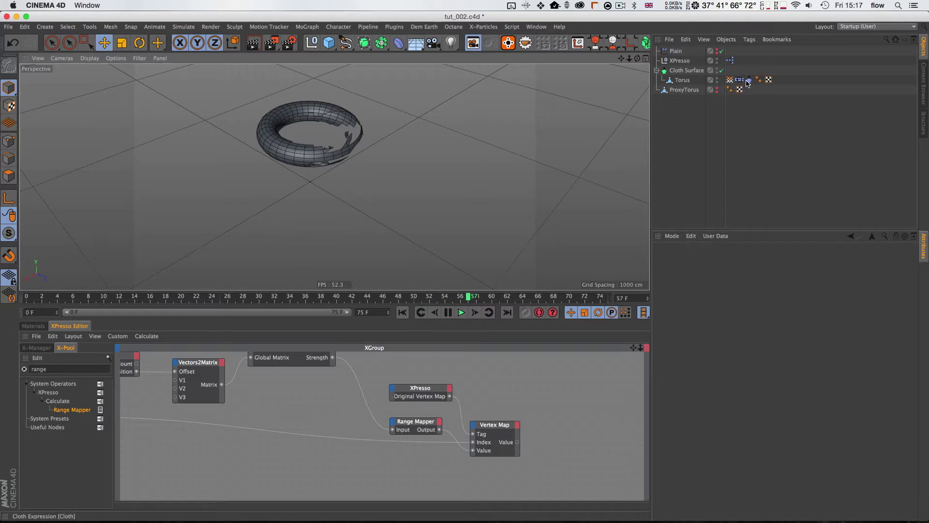
Return to the first frame, disable the Cloth Surface and display the Torus's Original vertex map
{"action": "left_click", "coordinate": [730, 79]}
{"action": "left_click", "coordinate": [683, 80]}
{"action": "left_click", "coordinate": [729, 80]}
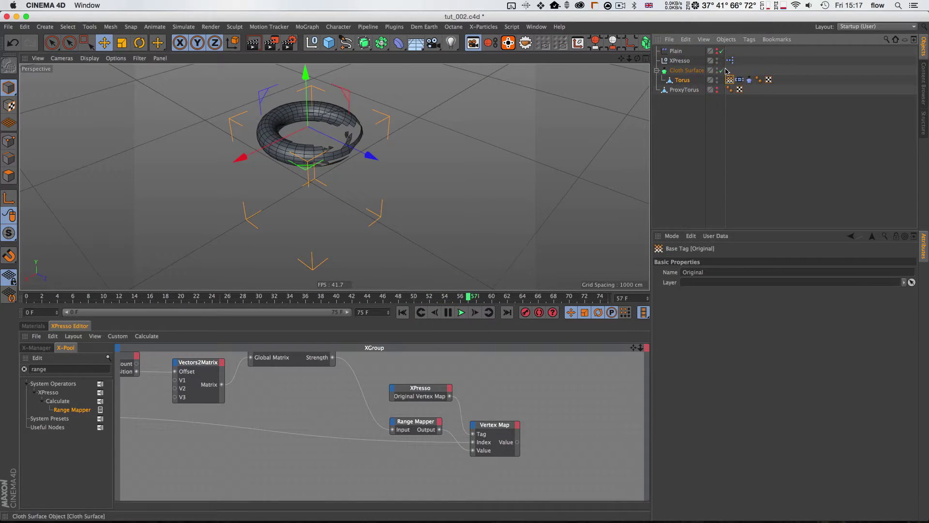
{"action": "key", "text": "shift+f"}
{"action": "left_click", "coordinate": [722, 70]}
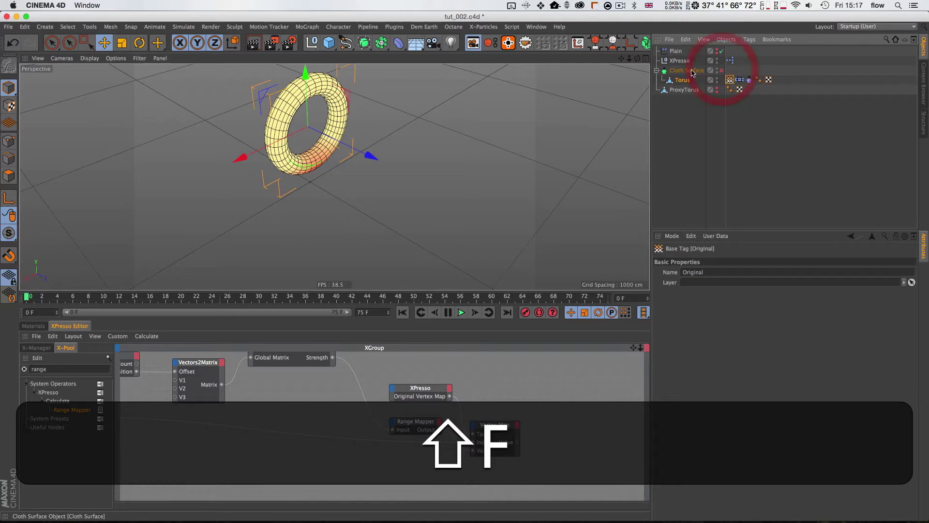
{"action": "left_click", "coordinate": [731, 80]}
Play the simulation to frame 20, pausing at frame 12 to examine the vertex map weights on the torus
{"action": "left_click", "coordinate": [461, 313]}
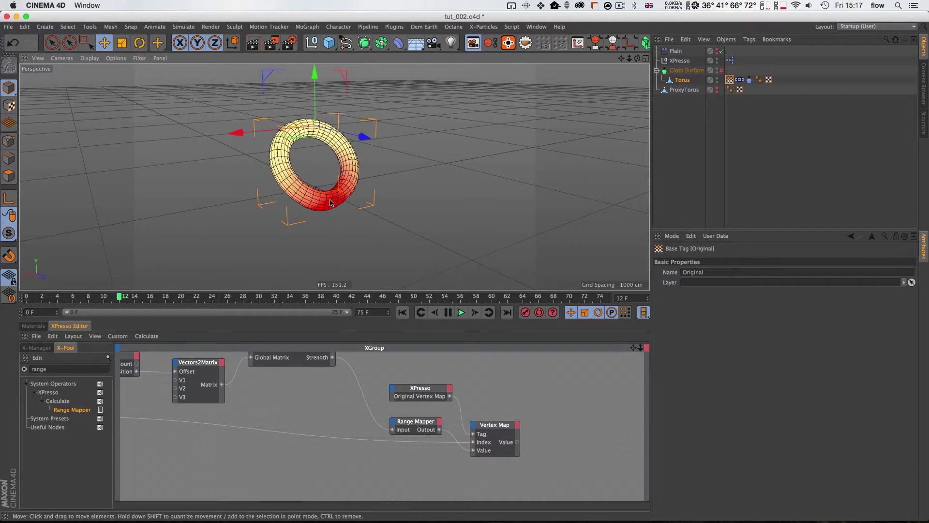
{"action": "key", "text": "3"}
{"action": "left_click_drag", "start_coordinate": [331, 196], "coordinate": [347, 188]}
{"action": "key", "text": "2"}
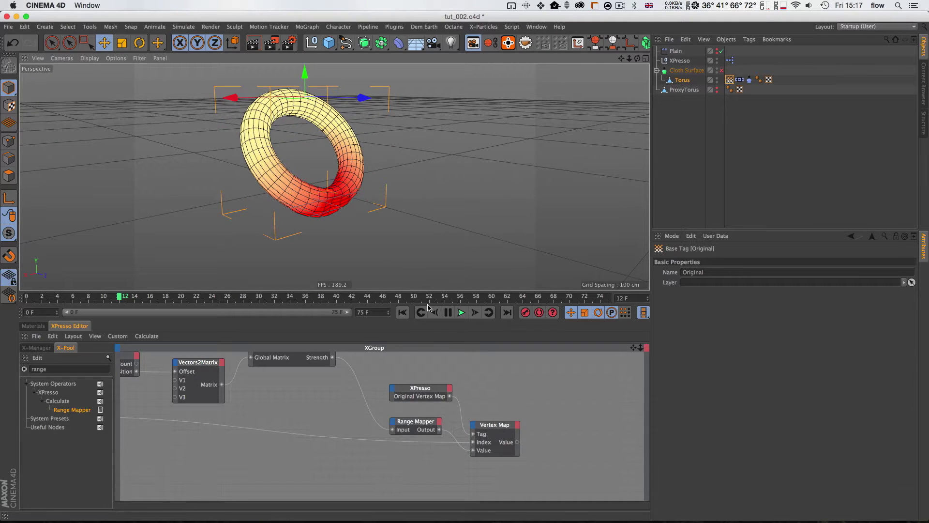
{"action": "left_click", "coordinate": [460, 313]}
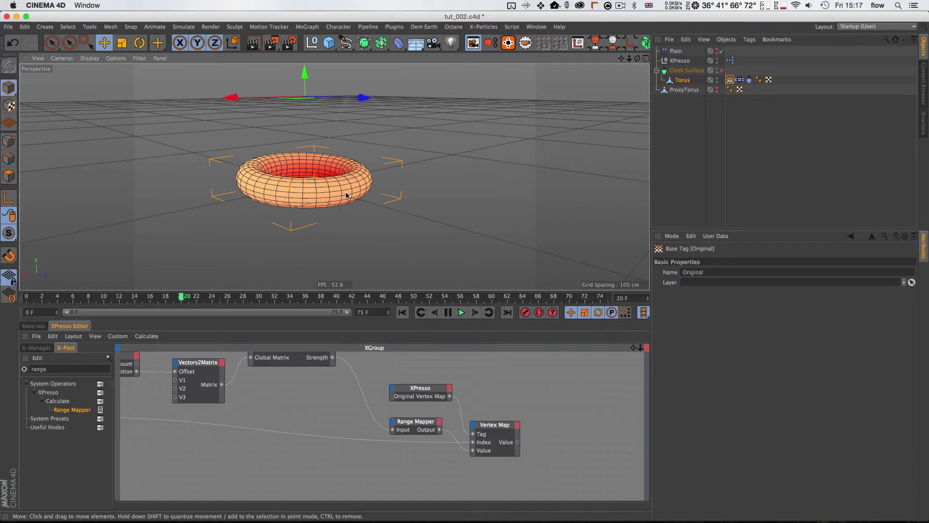
{"action": "key", "text": "3"}
{"action": "mouse_move", "coordinate": [346, 190]}
{"action": "left_mouse_down"}
{"action": "mouse_move", "coordinate": [349, 210]}
{"action": "mouse_move", "coordinate": [346, 192]}
{"action": "left_mouse_up"}
{"action": "key", "text": "3"}
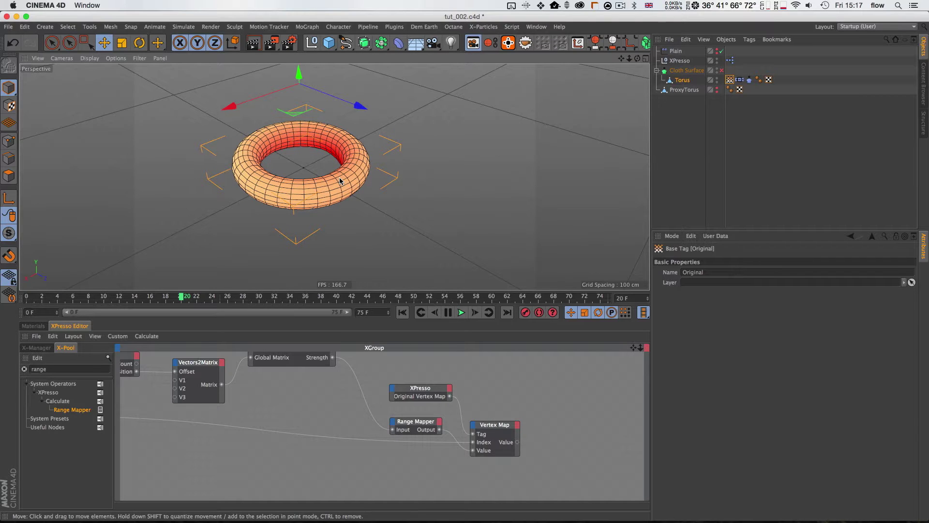
{"action": "key", "text": "3"}
{"action": "mouse_move", "coordinate": [346, 174]}
{"action": "left_mouse_down"}
{"action": "mouse_move", "coordinate": [338, 184]}
{"action": "mouse_move", "coordinate": [347, 186]}
{"action": "left_mouse_up"}
{"action": "key", "text": "1"}
{"action": "key", "text": "3"}
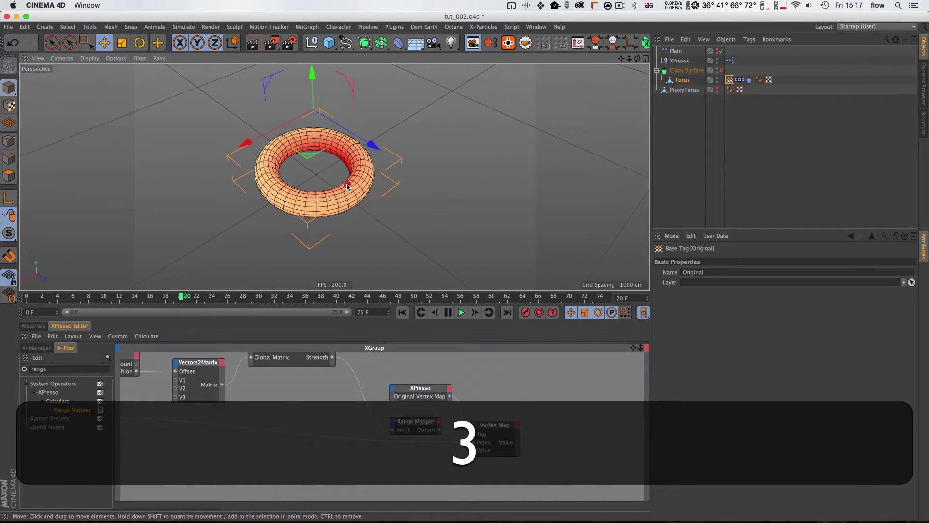
Continue the simulation to frame 65, pausing to examine the torn mesh and its vertex weights from several angles
{"action": "left_click", "coordinate": [461, 312]}
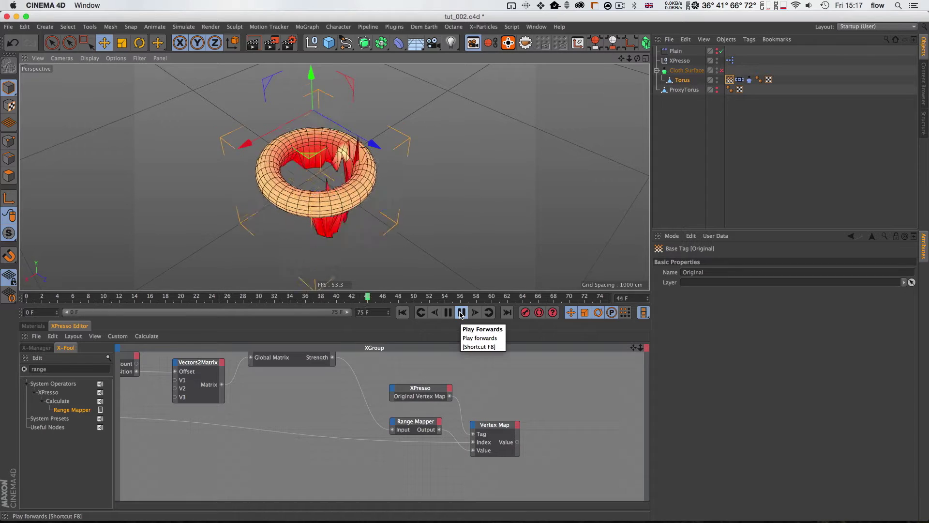
{"action": "left_click", "coordinate": [460, 313]}
{"action": "key", "text": "3"}
{"action": "left_click_drag", "start_coordinate": [327, 173], "coordinate": [344, 143]}
{"action": "left_click_drag", "start_coordinate": [315, 257], "coordinate": [327, 246]}
{"action": "key", "text": "1"}
{"action": "left_click_drag", "start_coordinate": [315, 257], "coordinate": [345, 226]}
{"action": "key", "text": "3"}
{"action": "left_click_drag", "start_coordinate": [345, 226], "coordinate": [375, 225]}
{"action": "key", "text": "3"}
{"action": "left_click", "coordinate": [461, 313]}
{"action": "key", "text": "3"}
{"action": "mouse_move", "coordinate": [338, 153]}
{"action": "left_mouse_down"}
{"action": "mouse_move", "coordinate": [315, 129]}
{"action": "mouse_move", "coordinate": [319, 186]}
{"action": "mouse_move", "coordinate": [339, 171]}
{"action": "left_mouse_up"}
{"action": "key", "text": "3"}
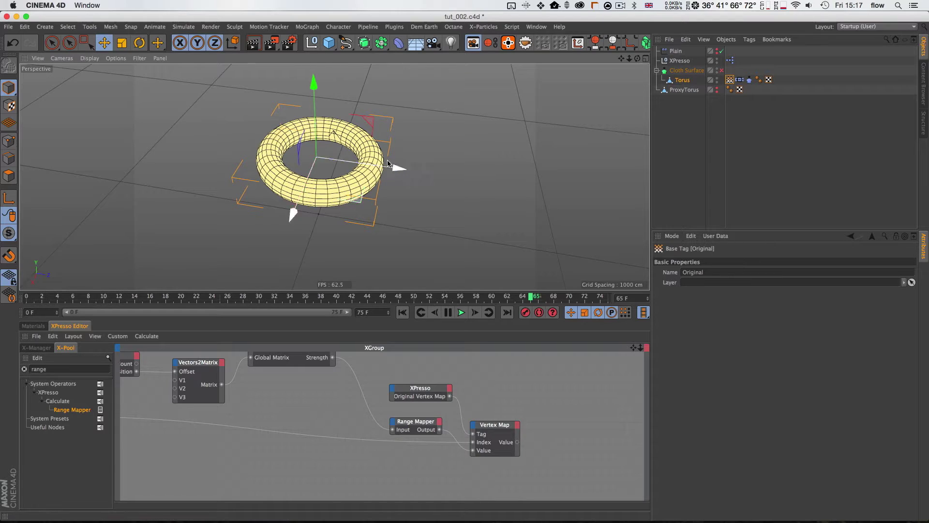
{"action": "key", "text": "3"}
{"action": "left_click_drag", "start_coordinate": [338, 136], "coordinate": [357, 132]}
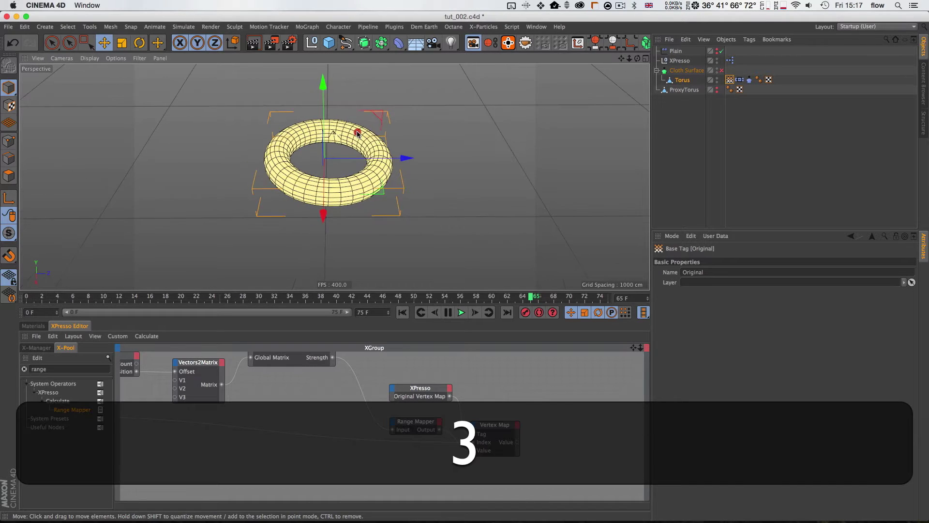
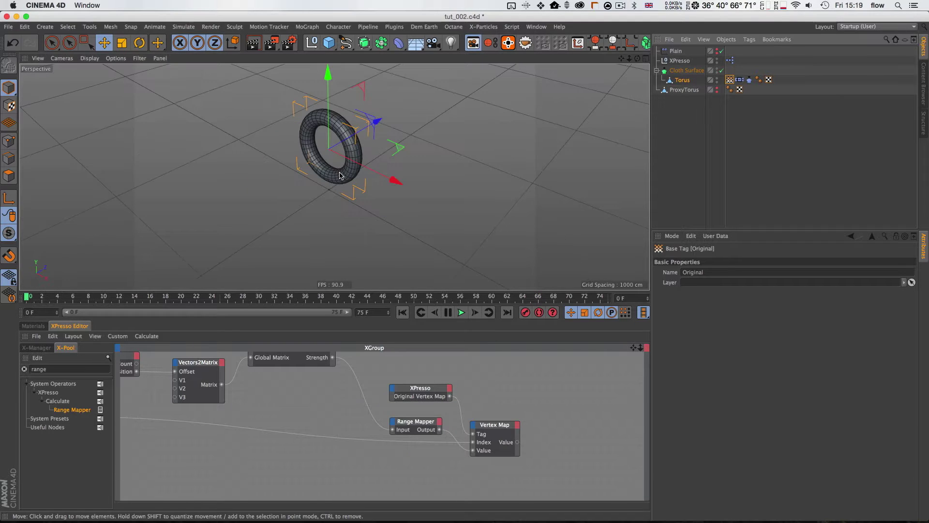
Duplicate the Original vertex map tag on the Torus
{"action": "key", "text": "3"}
{"action": "left_click_drag", "start_coordinate": [341, 175], "coordinate": [338, 170]}
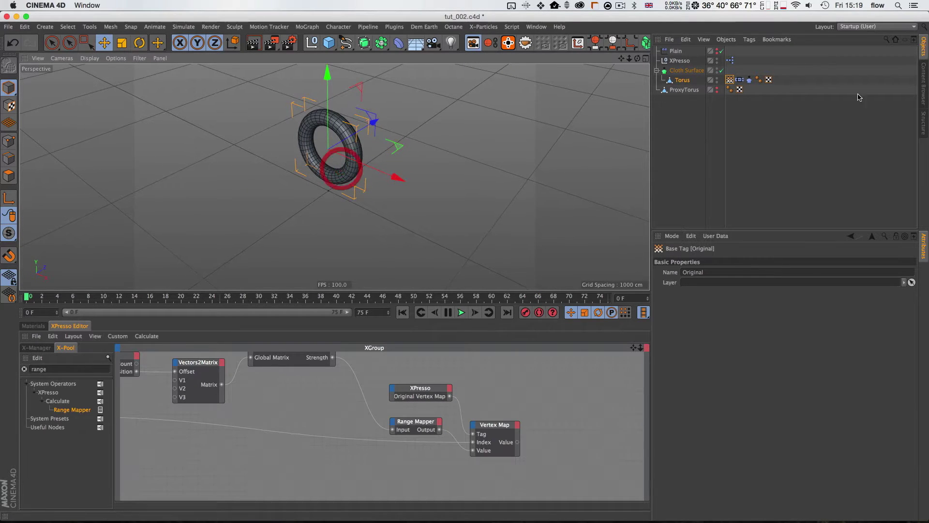
{"action": "left_click", "coordinate": [730, 80]}
{"action": "left_click_drag", "start_coordinate": [731, 80], "coordinate": [739, 80], "text": "super"}
Rename the duplicated vertex map tag to Lazy Vertex Map
{"action": "left_click_drag", "start_coordinate": [709, 272], "coordinate": [619, 269]}
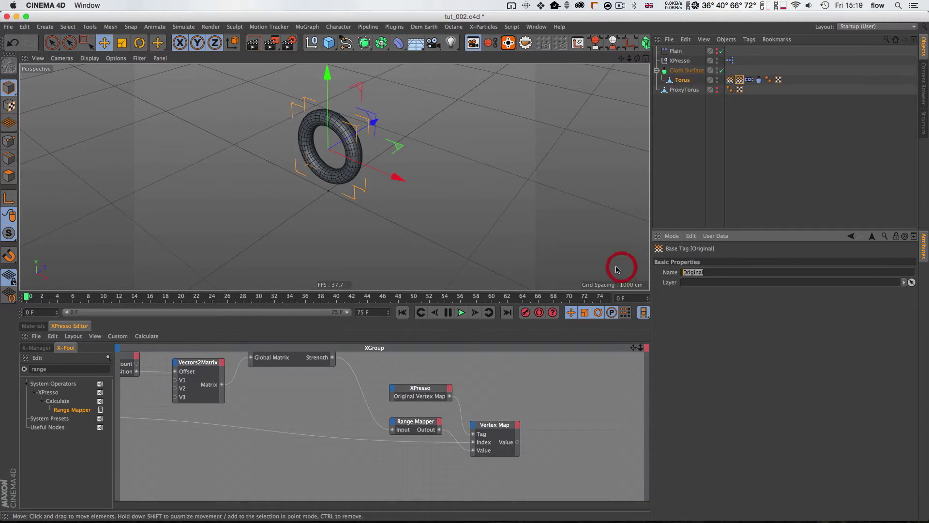
{"action": "type", "text": "Lazy"}
{"action": "key", "text": "BackSpace"}
{"action": "type", "text": "zt"}
{"action": "key", "text": "BackSpace"}
{"action": "type", "text": "y Vertex"}
{"action": "key", "text": "BackSpace"}
{"action": "type", "text": "Map"}
{"action": "key", "text": "Return"}
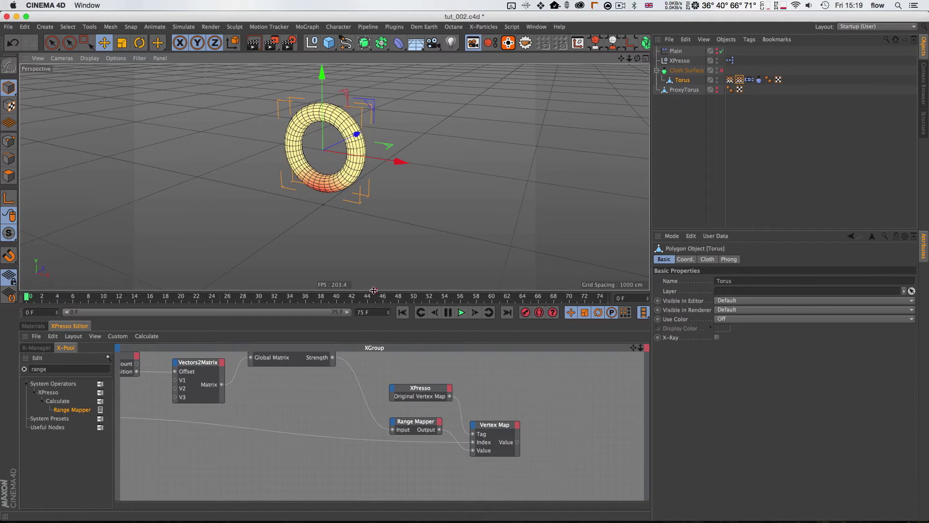
Enlarge the XPresso Editor and bring the whole existing node chain into view
{"action": "left_click_drag", "start_coordinate": [373, 291], "coordinate": [339, 280]}
{"action": "key", "text": "2"}
{"action": "key", "text": "1"}
{"action": "left_click_drag", "start_coordinate": [246, 390], "coordinate": [420, 349]}
{"action": "key", "text": "2"}
{"action": "key", "text": "1"}
{"action": "key", "text": "2"}
{"action": "key", "text": "1"}
{"action": "left_click_drag", "start_coordinate": [421, 349], "coordinate": [394, 342]}
{"action": "key", "text": "2"}
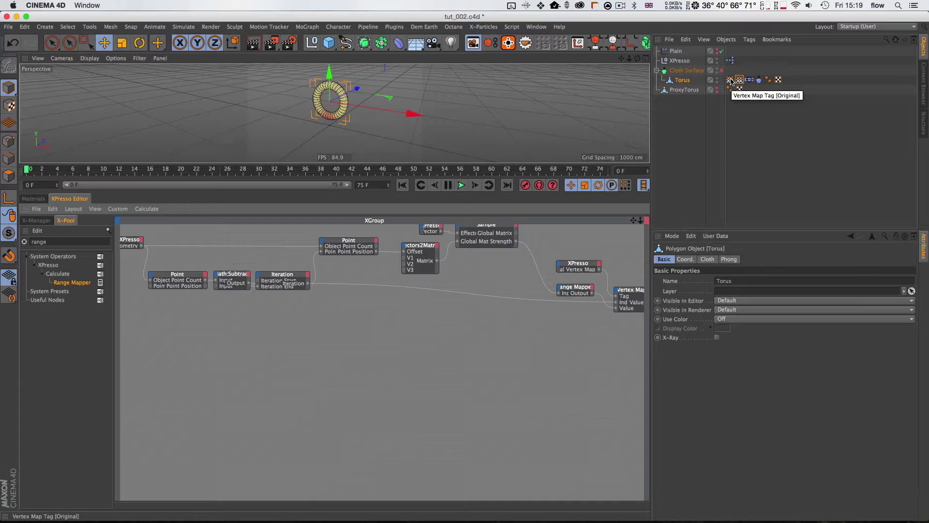
Duplicate the chain of Point, Math:Subtract, Iteration and second Point nodes into an empty area of the XPresso graph
{"action": "left_click", "coordinate": [274, 319]}
{"action": "key", "text": "2"}
{"action": "left_click_drag", "start_coordinate": [274, 320], "coordinate": [378, 297]}
{"action": "key", "text": "2"}
{"action": "key", "text": "1"}
{"action": "left_click_drag", "start_coordinate": [213, 325], "coordinate": [227, 332]}
{"action": "left_click_drag", "start_coordinate": [141, 342], "coordinate": [354, 415]}
{"action": "key", "text": "1"}
{"action": "left_click_drag", "start_coordinate": [259, 435], "coordinate": [334, 396]}
{"action": "key", "text": "2"}
{"action": "key", "text": "1"}
{"action": "left_click_drag", "start_coordinate": [241, 407], "coordinate": [218, 375]}
{"action": "left_click", "coordinate": [318, 395]}
{"action": "key", "text": "2"}
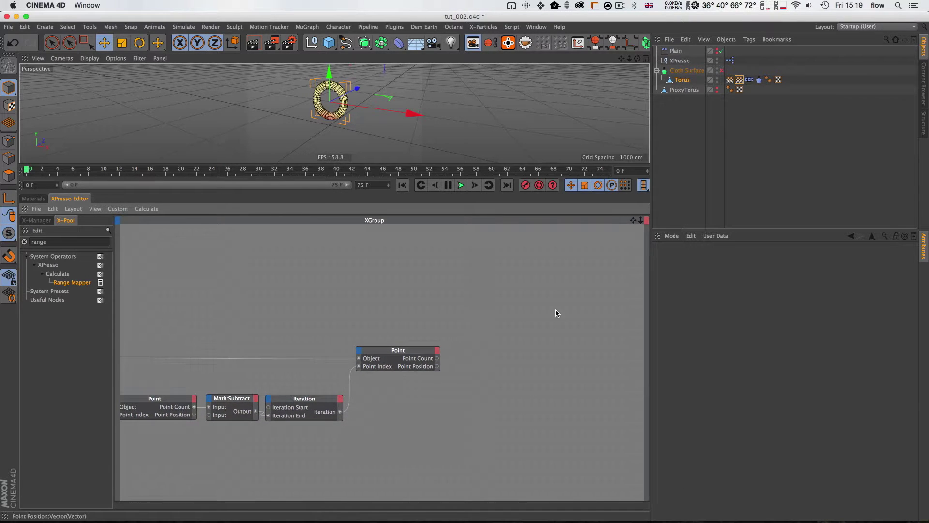
Add the Original vertex map tag as a node beside the duplicated Point node
{"action": "left_click", "coordinate": [731, 80]}
{"action": "left_click_drag", "start_coordinate": [513, 335], "coordinate": [509, 335]}
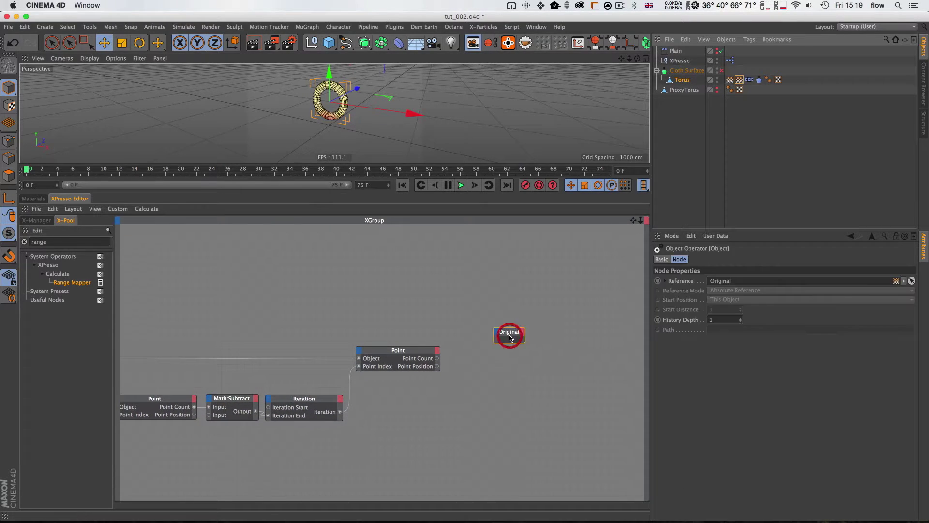
Delete the Original tag node from the graph and duplicate the XPresso null's Original Vertex Map user data entry
{"action": "left_click", "coordinate": [511, 332]}
{"action": "key", "text": "Delete"}
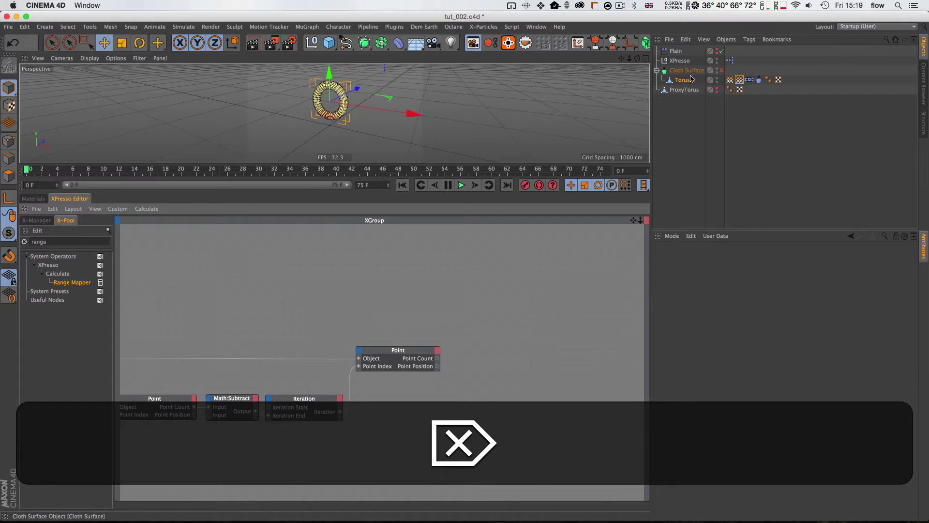
{"action": "left_click", "coordinate": [680, 61]}
{"action": "left_click", "coordinate": [715, 235]}
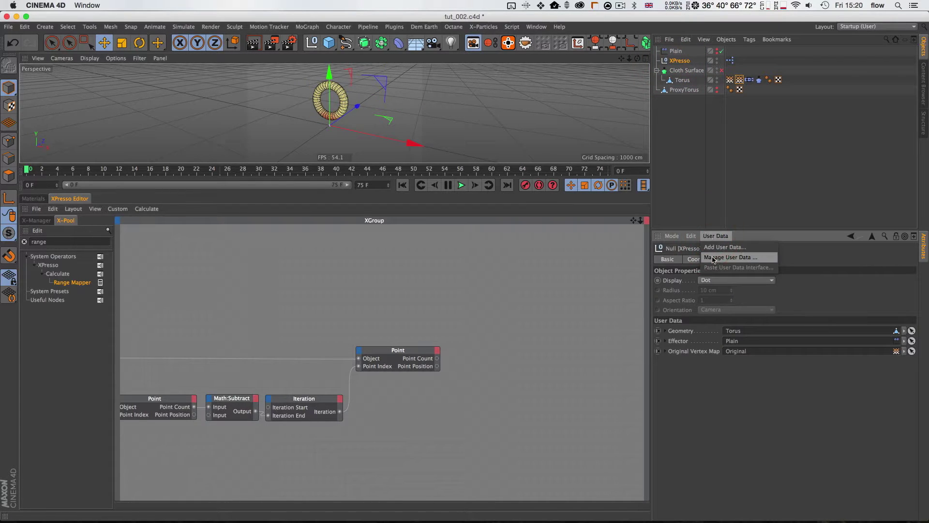
{"action": "left_click", "coordinate": [713, 258]}
{"action": "left_click", "coordinate": [558, 171]}
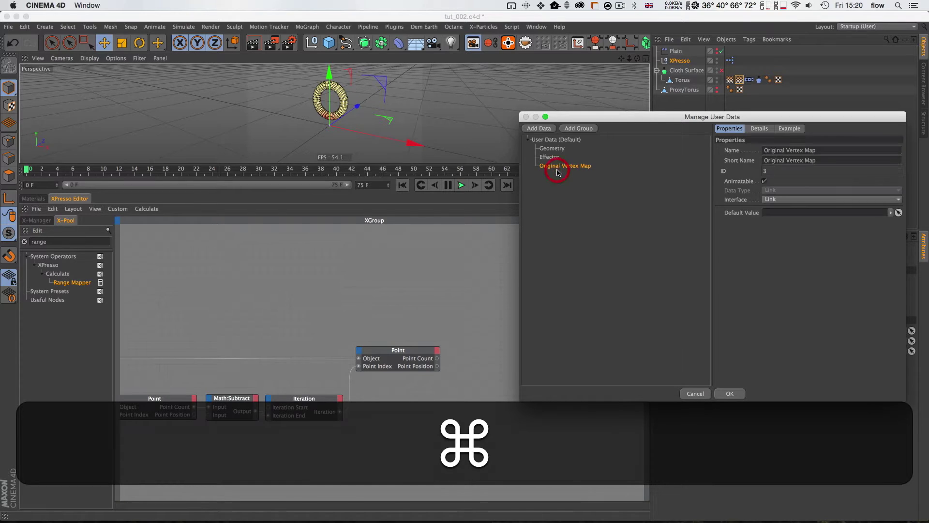
{"action": "left_click_drag", "start_coordinate": [560, 169], "coordinate": [561, 176], "text": "super"}
Name the duplicated user data entry Lazy Vertex Map and link the Lazy Vertex Map tag to it
{"action": "left_click_drag", "start_coordinate": [839, 150], "coordinate": [664, 147]}
{"action": "type", "text": "Lay"}
{"action": "type", "text": "y Verte"}
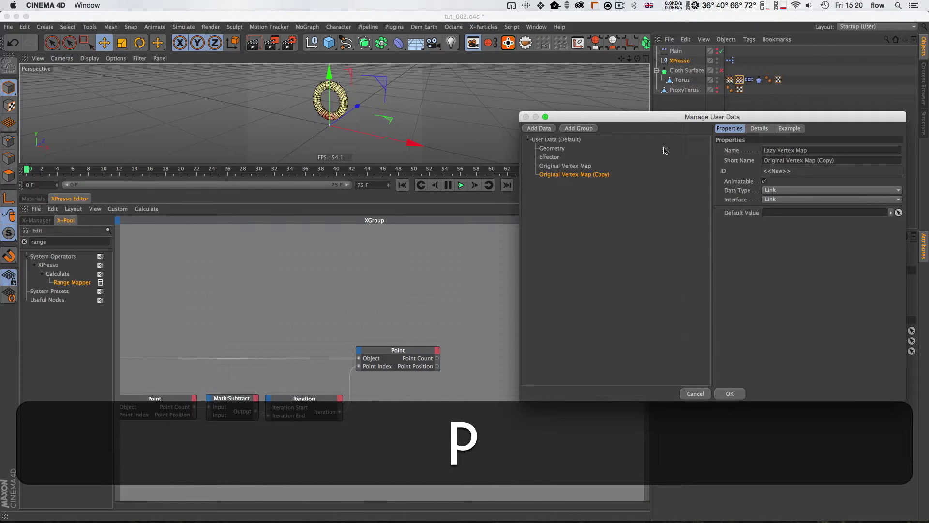
{"action": "type", "text": "x Map"}
{"action": "key", "text": "Return"}
{"action": "left_click_drag", "start_coordinate": [739, 81], "coordinate": [734, 118]}
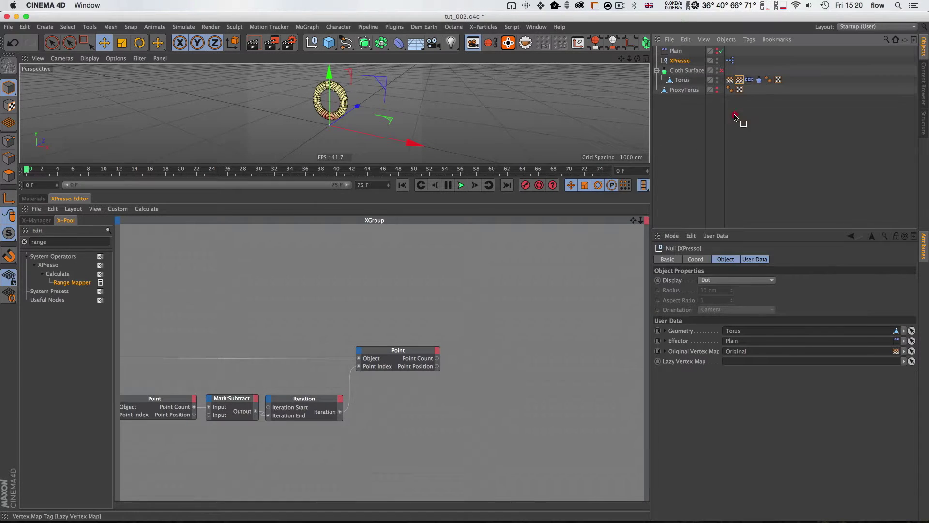
{"action": "left_click_drag", "start_coordinate": [738, 365], "coordinate": [738, 363]}
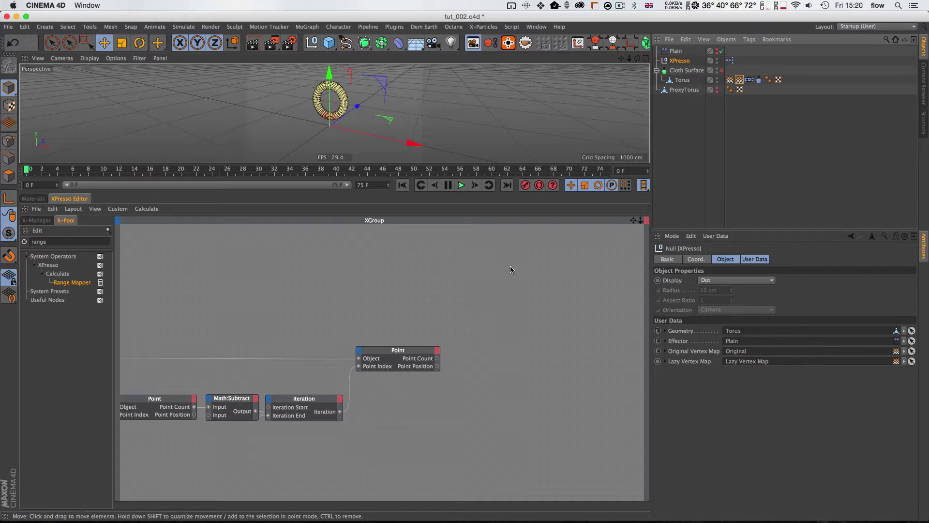
Add the XPresso null as a node below the Iteration node and give it a Lazy Vertex Map output port
{"action": "left_click", "coordinate": [364, 431]}
{"action": "left_click_drag", "start_coordinate": [684, 64], "coordinate": [660, 80]}
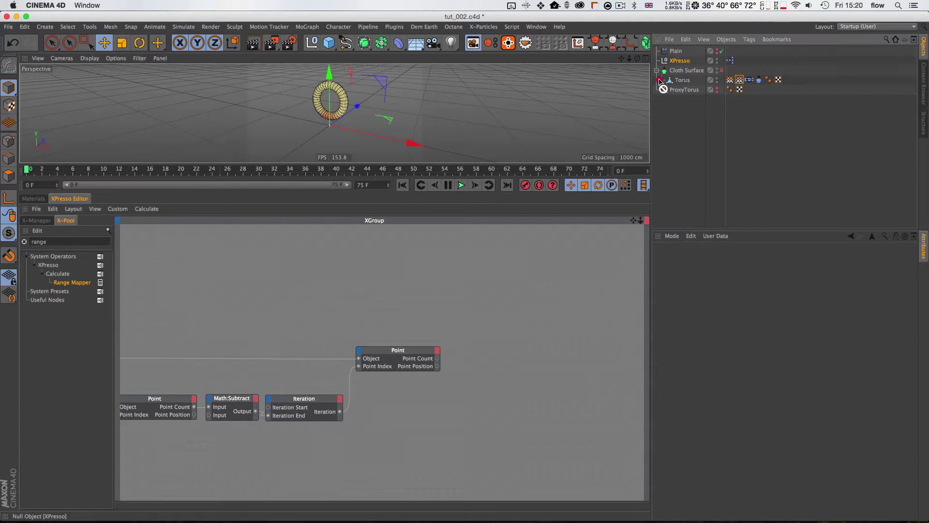
{"action": "left_click_drag", "start_coordinate": [319, 448], "coordinate": [331, 417]}
{"action": "key", "text": "1"}
{"action": "left_click", "coordinate": [348, 414]}
{"action": "mouse_move", "coordinate": [372, 514]}
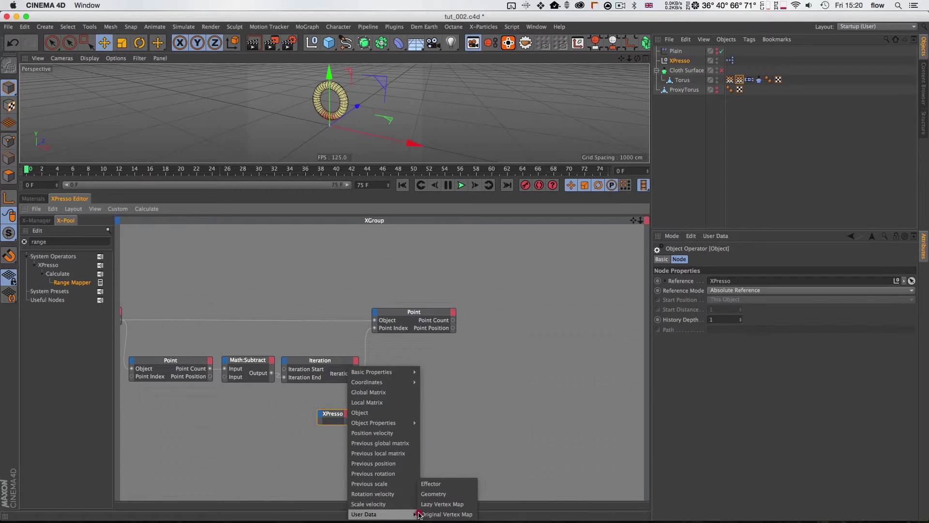
{"action": "left_click", "coordinate": [436, 499]}
Duplicate the XPresso null node and give the second node an Original Vertex Map output instead
{"action": "double_click", "coordinate": [336, 414], "text": "super"}
{"action": "left_click_drag", "start_coordinate": [337, 415], "coordinate": [419, 401]}
{"action": "left_click", "coordinate": [444, 396]}
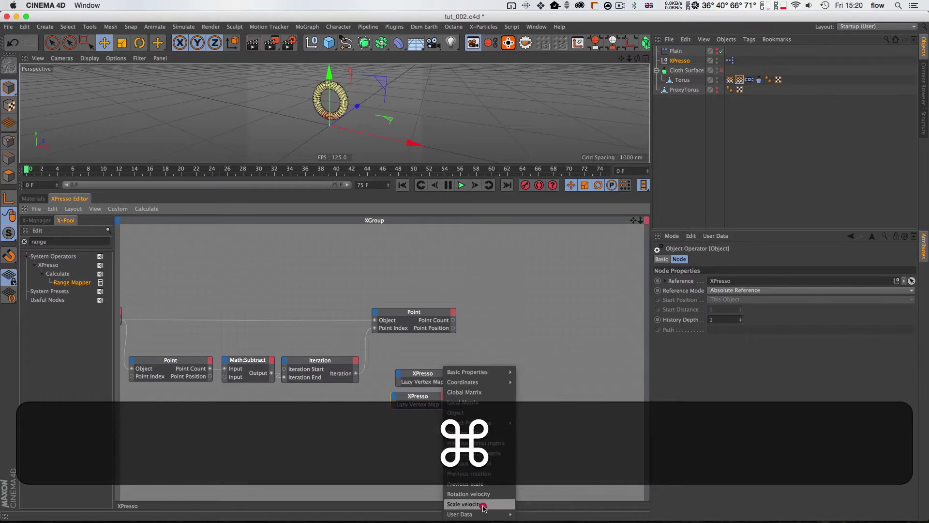
{"action": "mouse_move", "coordinate": [467, 503]}
{"action": "left_click", "coordinate": [535, 511]}
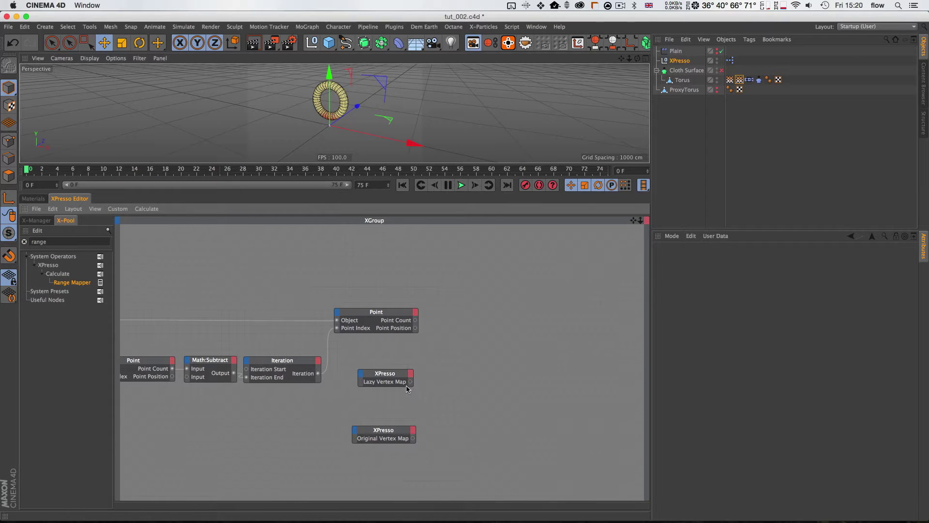
Add two Vertex Map nodes and wire the Lazy Vertex Map and Original Vertex Map outputs to their respective Tag inputs
{"action": "left_click", "coordinate": [65, 238]}
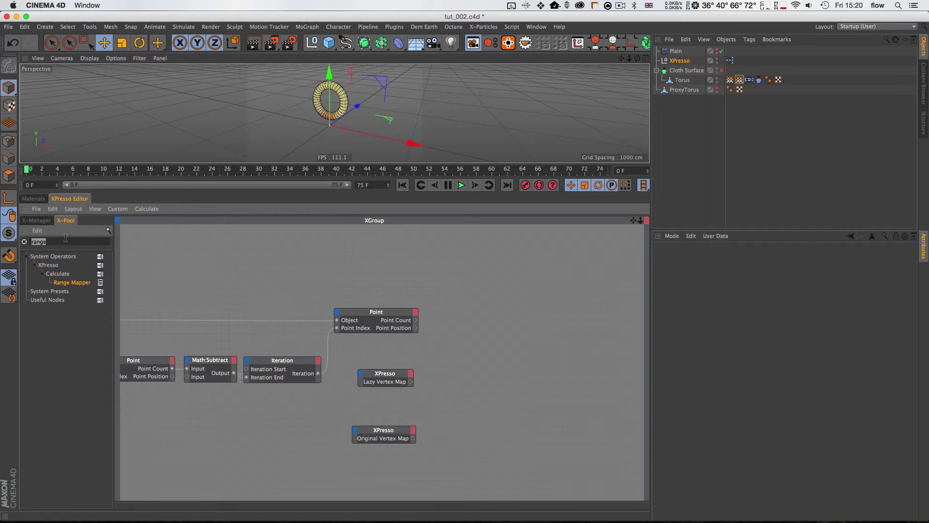
{"action": "type", "text": "vertex"}
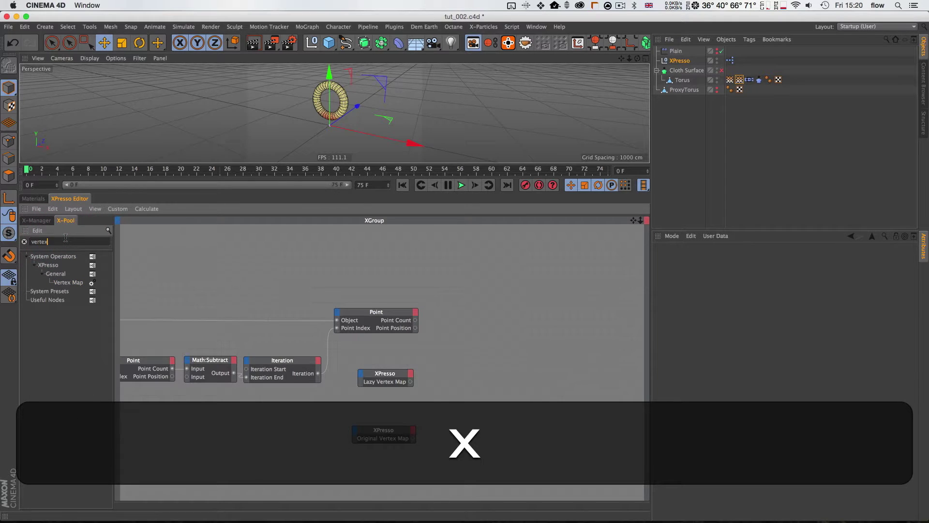
{"action": "left_click_drag", "start_coordinate": [464, 362], "coordinate": [465, 361]}
{"action": "left_click_drag", "start_coordinate": [410, 382], "coordinate": [462, 430]}
{"action": "left_click", "coordinate": [465, 408]}
{"action": "key", "text": "1"}
{"action": "left_click_drag", "start_coordinate": [418, 405], "coordinate": [449, 391]}
{"action": "key", "text": "2"}
Connect the Iteration node's output to the Index input of both Vertex Map nodes
{"action": "left_click_drag", "start_coordinate": [405, 334], "coordinate": [391, 336]}
{"action": "left_click_drag", "start_coordinate": [461, 357], "coordinate": [460, 357]}
{"action": "left_click_drag", "start_coordinate": [352, 360], "coordinate": [415, 398]}
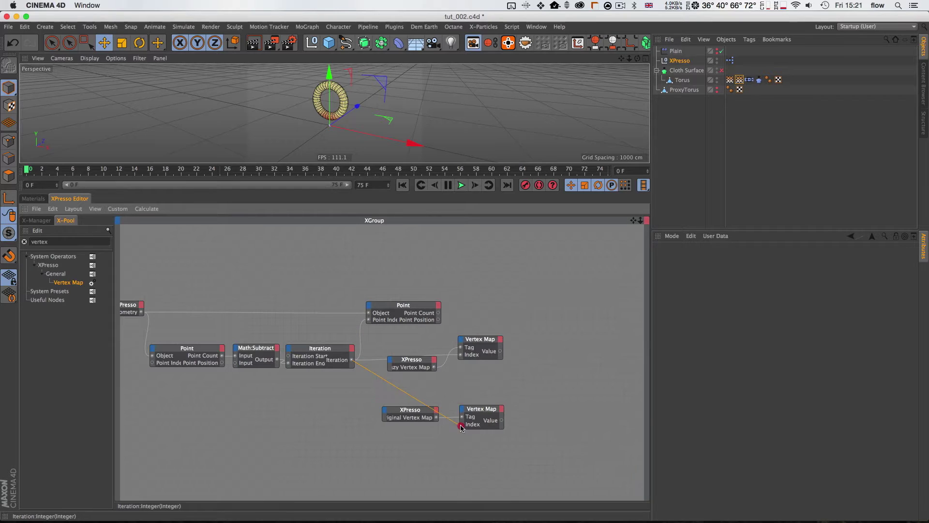
{"action": "left_click_drag", "start_coordinate": [462, 425], "coordinate": [462, 424]}
Examine the wiring between the two XPresso source nodes and their Vertex Map nodes
{"action": "key", "text": "1"}
{"action": "left_click_drag", "start_coordinate": [513, 385], "coordinate": [398, 377]}
{"action": "key", "text": "2"}
{"action": "key", "text": "1"}
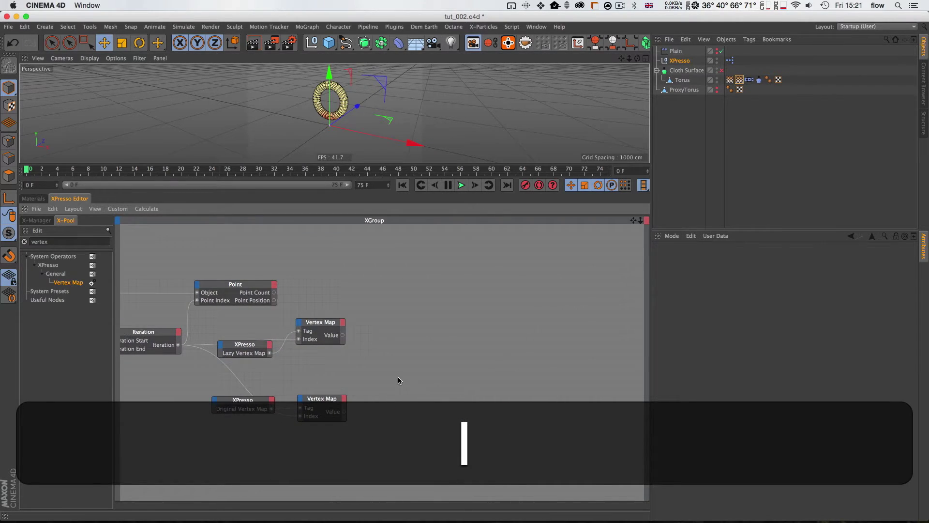
{"action": "left_click", "coordinate": [317, 322]}
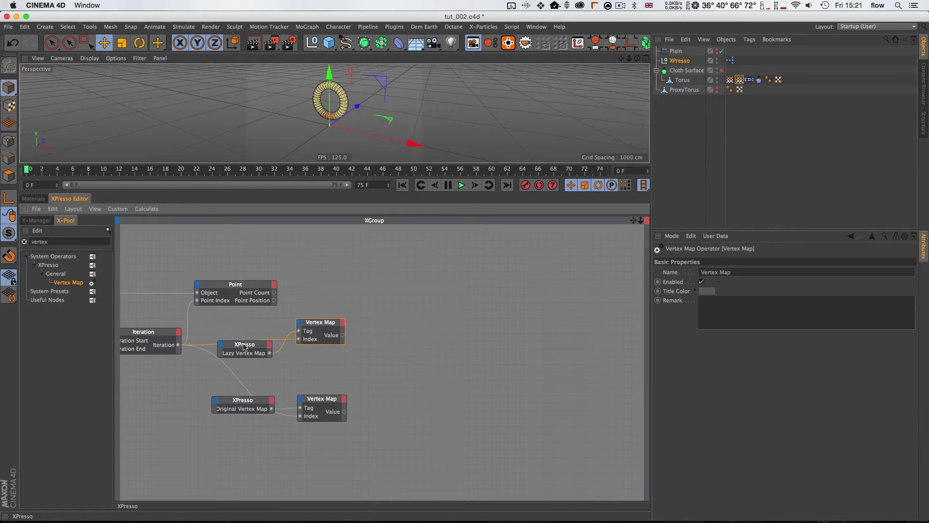
{"action": "left_click", "coordinate": [244, 345]}
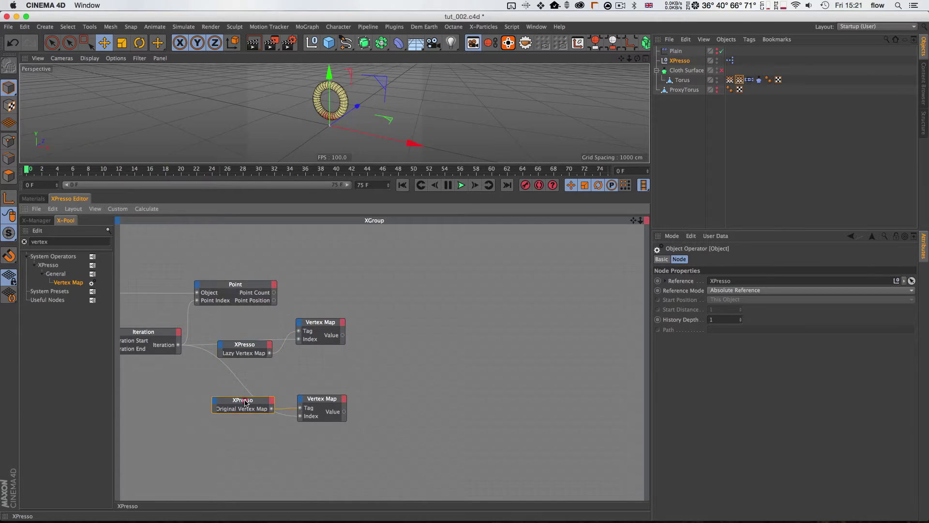
{"action": "key", "text": "2"}
{"action": "left_click_drag", "start_coordinate": [317, 371], "coordinate": [317, 367]}
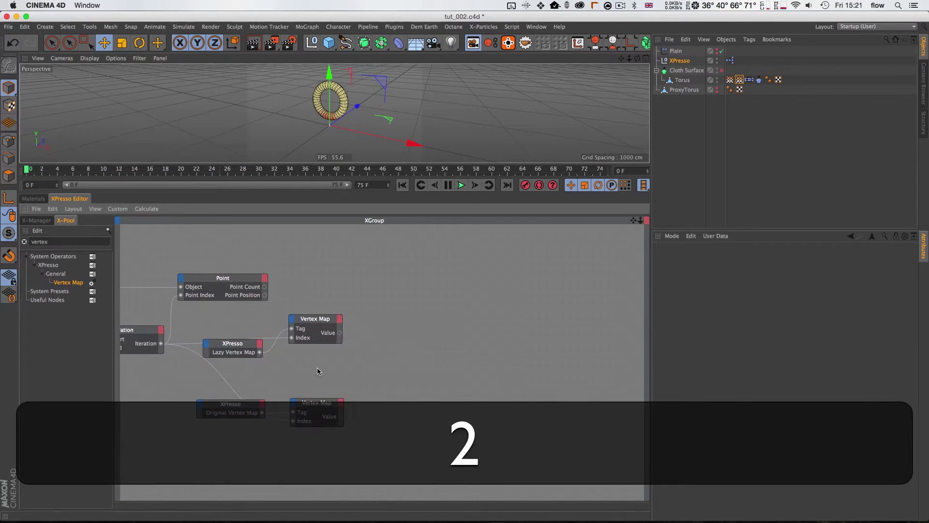
Add a Compare node and connect the lazy Vertex Map value to Input 1 and the original one to Input 2
{"action": "double_click", "coordinate": [71, 242]}
{"action": "type", "text": "compa"}
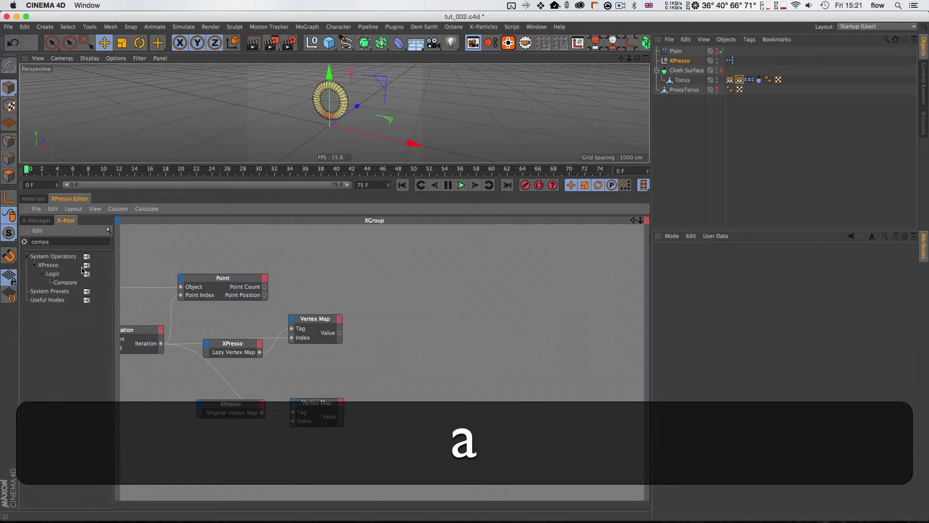
{"action": "left_click_drag", "start_coordinate": [64, 283], "coordinate": [404, 338]}
{"action": "left_click_drag", "start_coordinate": [339, 333], "coordinate": [393, 357]}
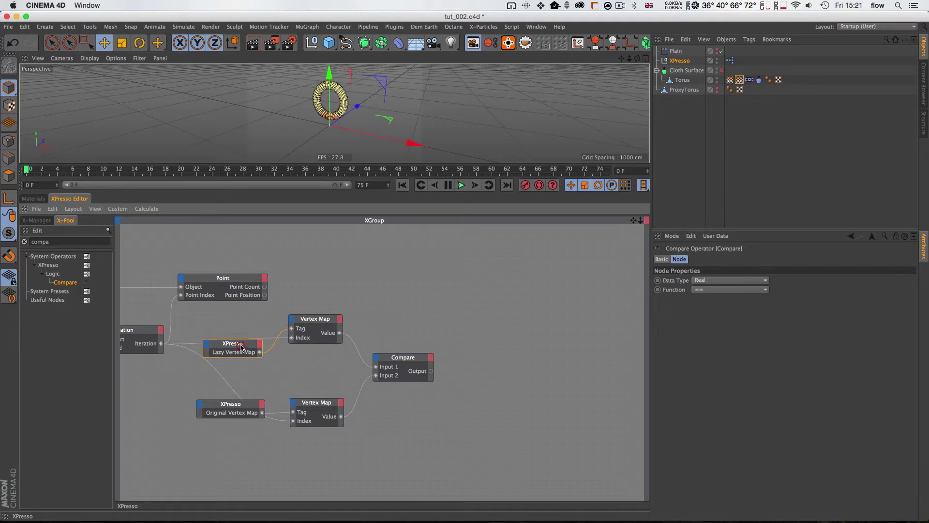
Set the Compare node's function to <
{"action": "left_click", "coordinate": [394, 360]}
{"action": "left_click", "coordinate": [730, 289]}
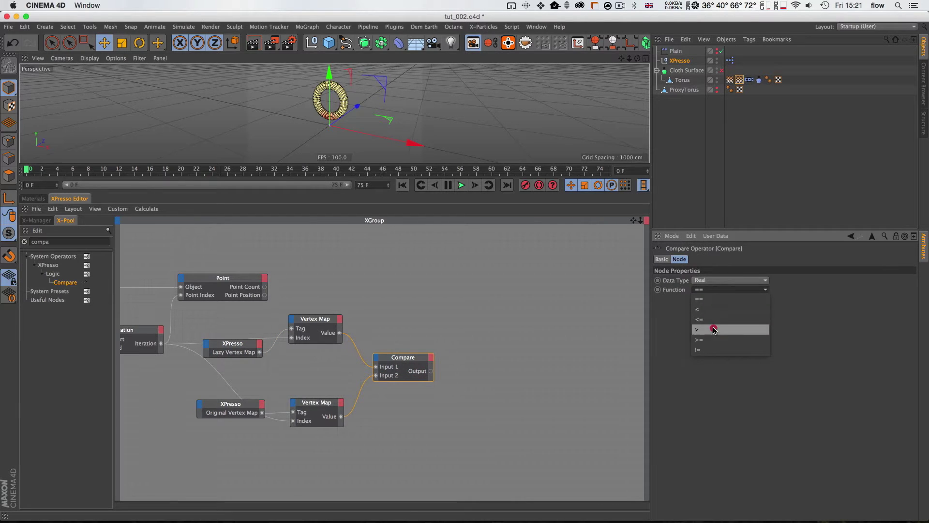
{"action": "left_click", "coordinate": [711, 309]}
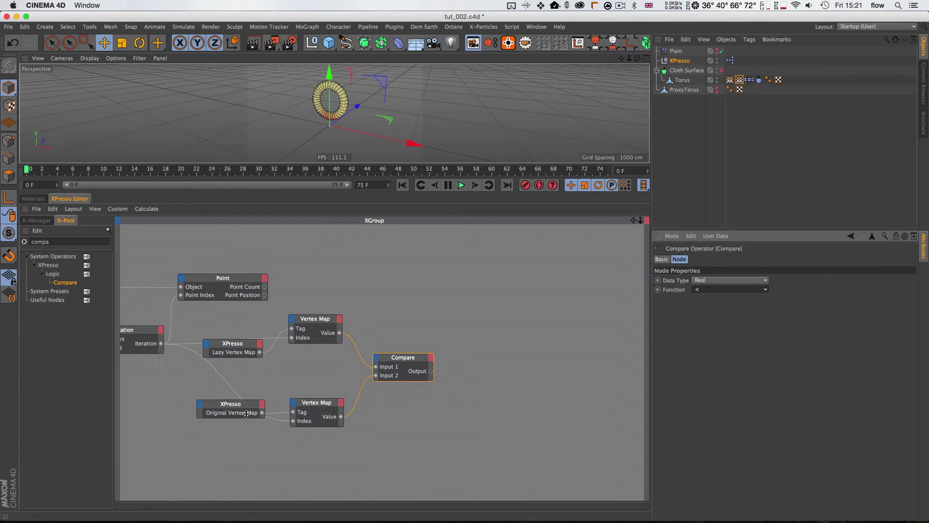
{"action": "left_click", "coordinate": [477, 403]}
{"action": "left_click", "coordinate": [409, 357]}
{"action": "left_click", "coordinate": [442, 331]}
{"action": "left_click", "coordinate": [417, 352]}
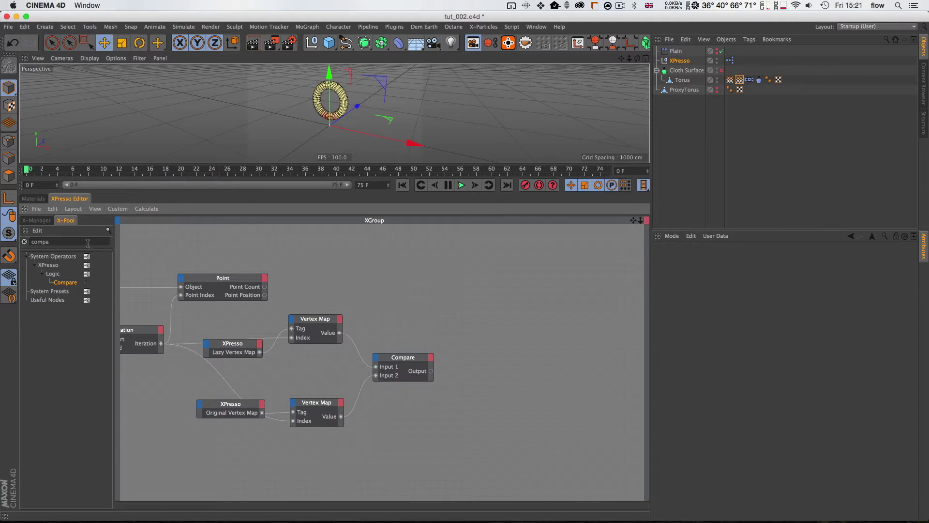
Add a Condition node beside the Compare node and connect the Compare output to its Switch input
{"action": "right_click", "coordinate": [461, 287]}
{"action": "mouse_move", "coordinate": [489, 292]}
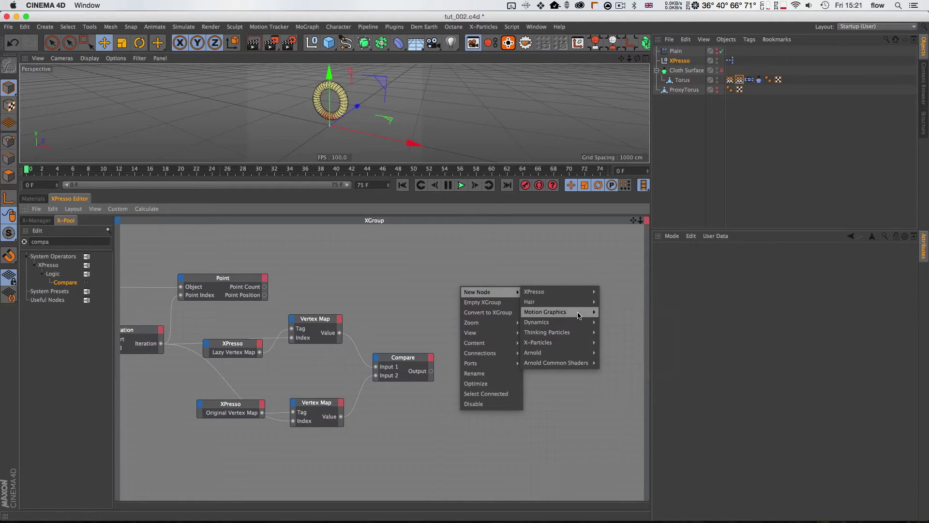
{"action": "mouse_move", "coordinate": [557, 292]}
{"action": "mouse_move", "coordinate": [633, 333]}
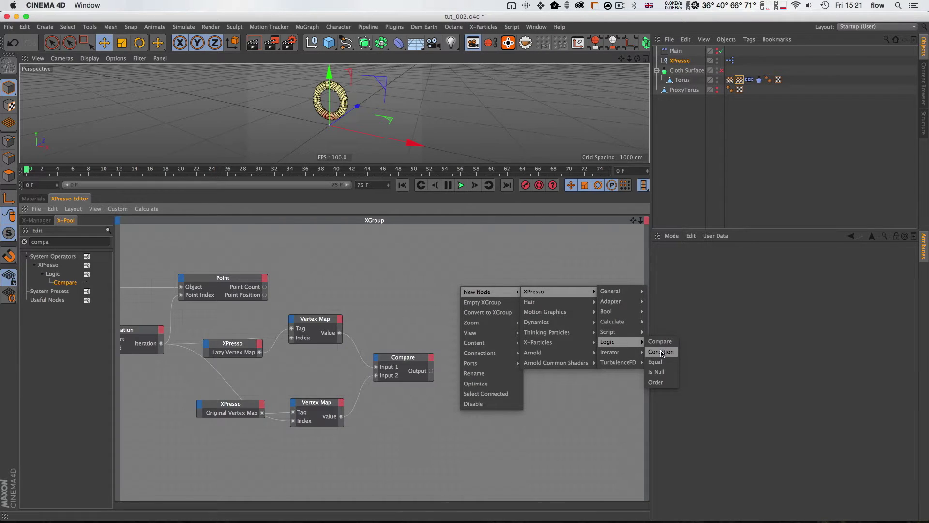
{"action": "left_click", "coordinate": [662, 352]}
{"action": "left_click_drag", "start_coordinate": [455, 270], "coordinate": [495, 369]}
{"action": "left_click_drag", "start_coordinate": [354, 347], "coordinate": [303, 324]}
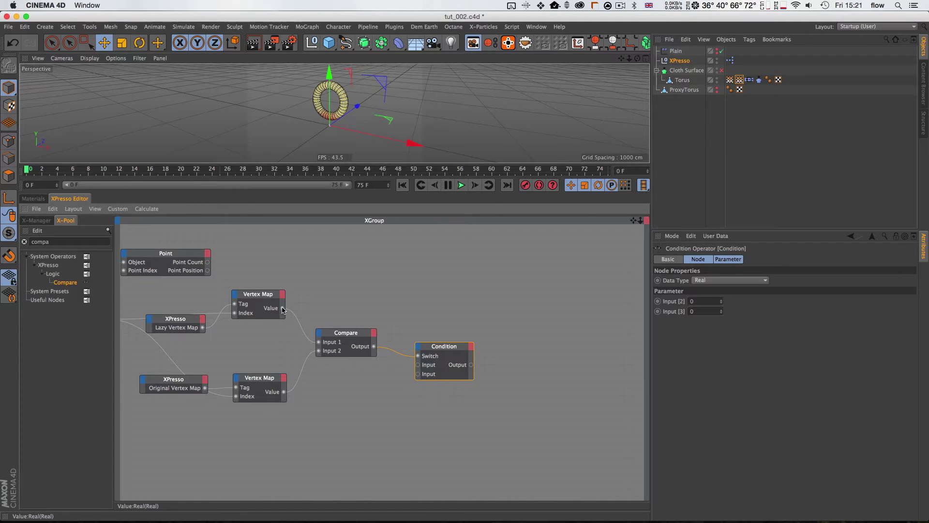
Connect the original Vertex Map value to the Condition node's first Input and the lazy value to its second Input
{"action": "left_click", "coordinate": [172, 320]}
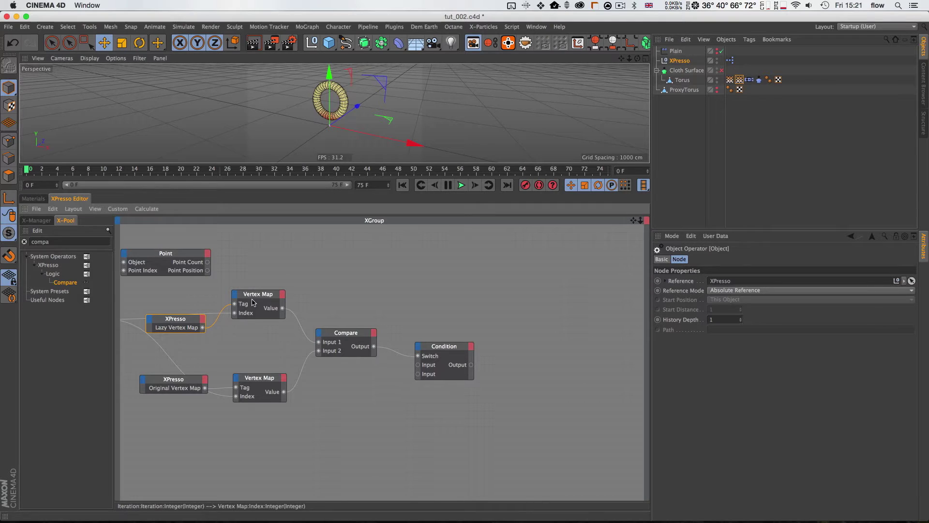
{"action": "left_click", "coordinate": [342, 337]}
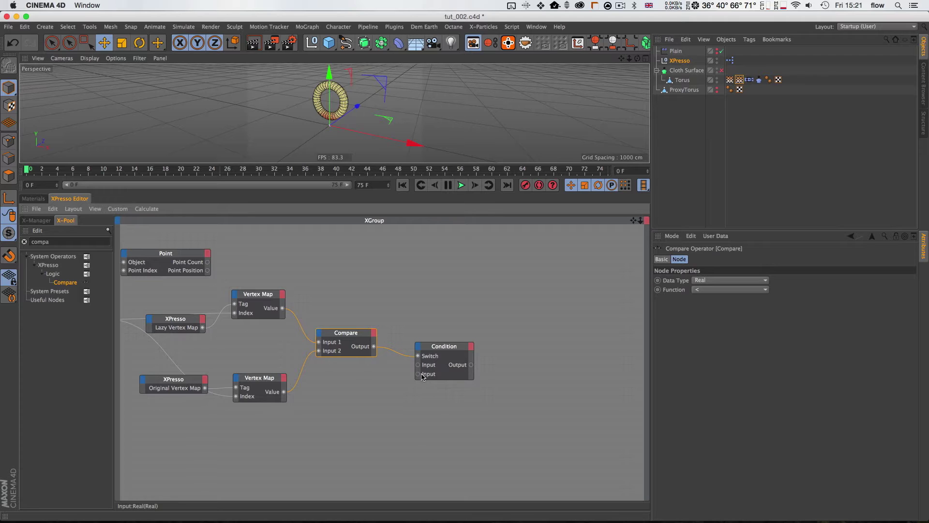
{"action": "left_click_drag", "start_coordinate": [449, 349], "coordinate": [449, 348]}
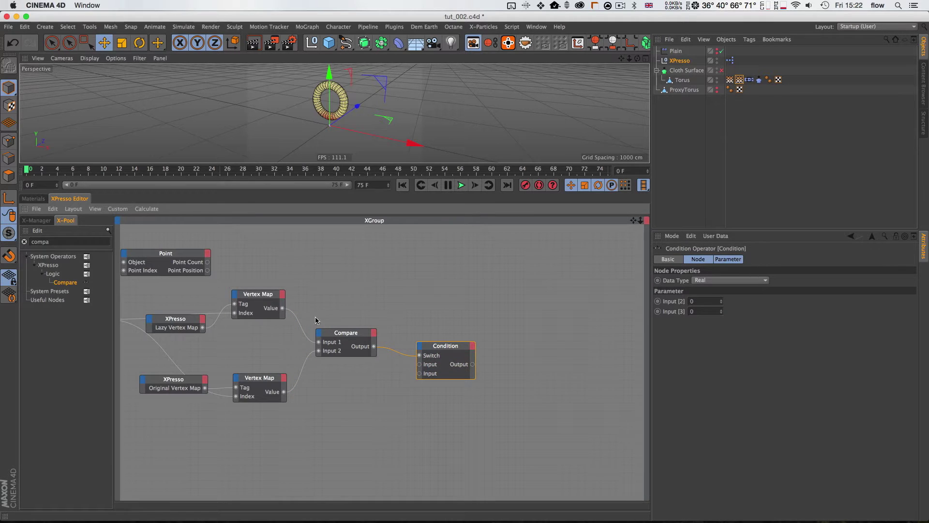
{"action": "left_click_drag", "start_coordinate": [421, 378], "coordinate": [420, 365]}
{"action": "mouse_move", "coordinate": [350, 335]}
{"action": "left_mouse_down"}
{"action": "mouse_move", "coordinate": [362, 306]}
{"action": "mouse_move", "coordinate": [352, 331]}
{"action": "left_mouse_up"}
{"action": "left_click_drag", "start_coordinate": [450, 347], "coordinate": [414, 335]}
{"action": "left_click", "coordinate": [446, 346]}
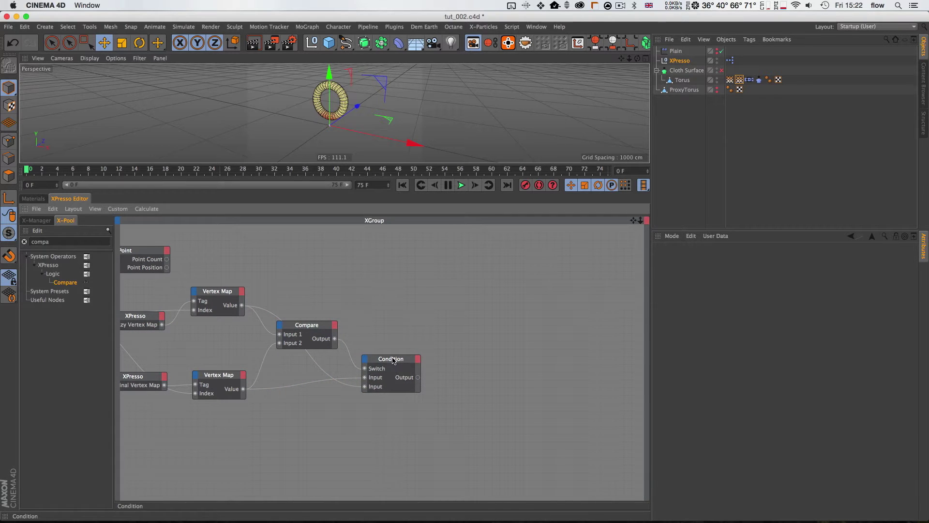
{"action": "left_click_drag", "start_coordinate": [400, 363], "coordinate": [401, 356]}
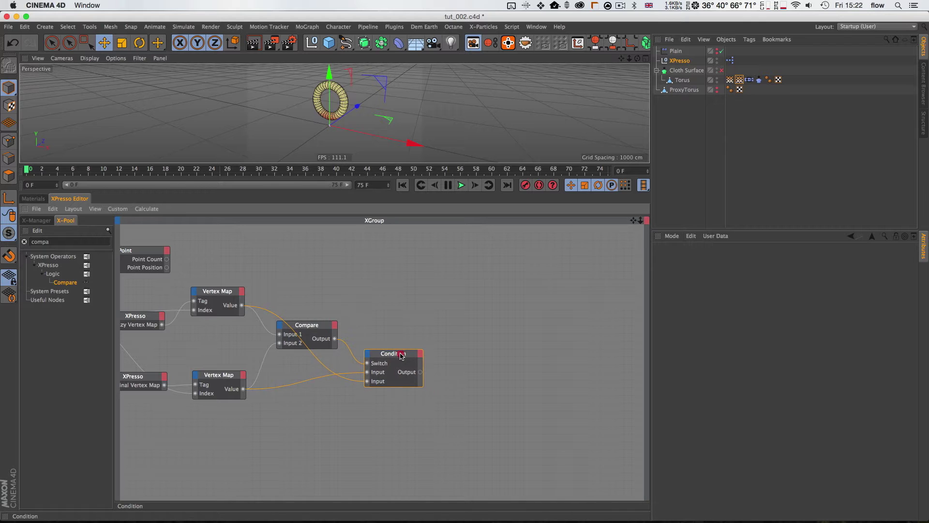
{"action": "left_click", "coordinate": [445, 361]}
{"action": "key", "text": "2"}
{"action": "left_click_drag", "start_coordinate": [440, 327], "coordinate": [410, 330]}
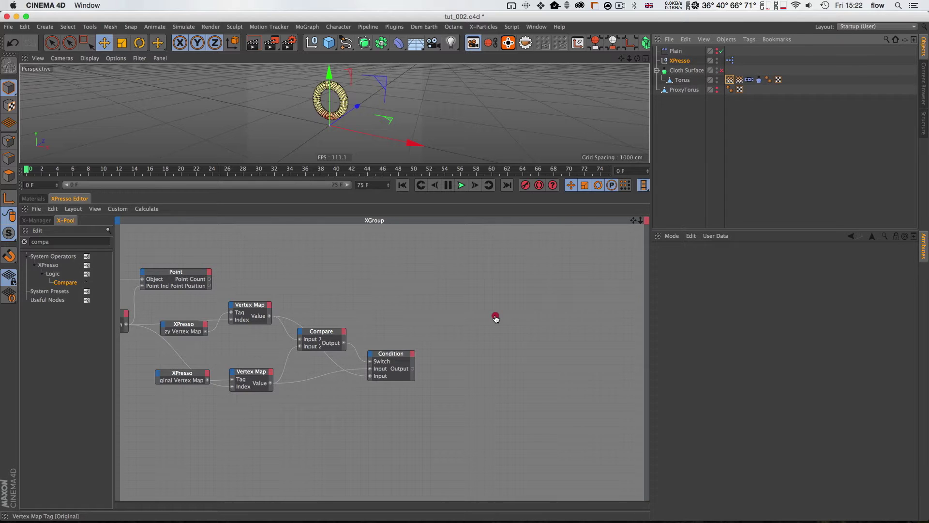
{"action": "left_click_drag", "start_coordinate": [731, 80], "coordinate": [730, 90]}
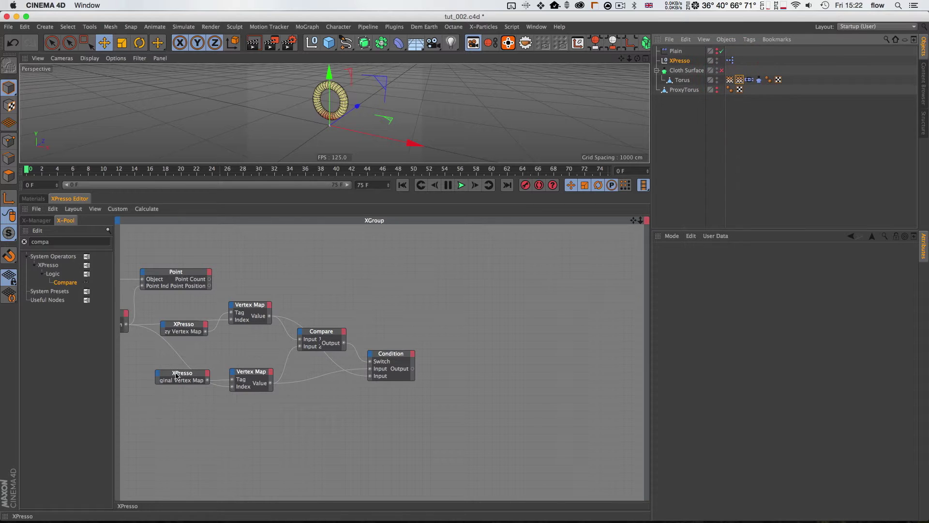
{"action": "left_click_drag", "start_coordinate": [177, 375], "coordinate": [487, 363], "text": "super"}
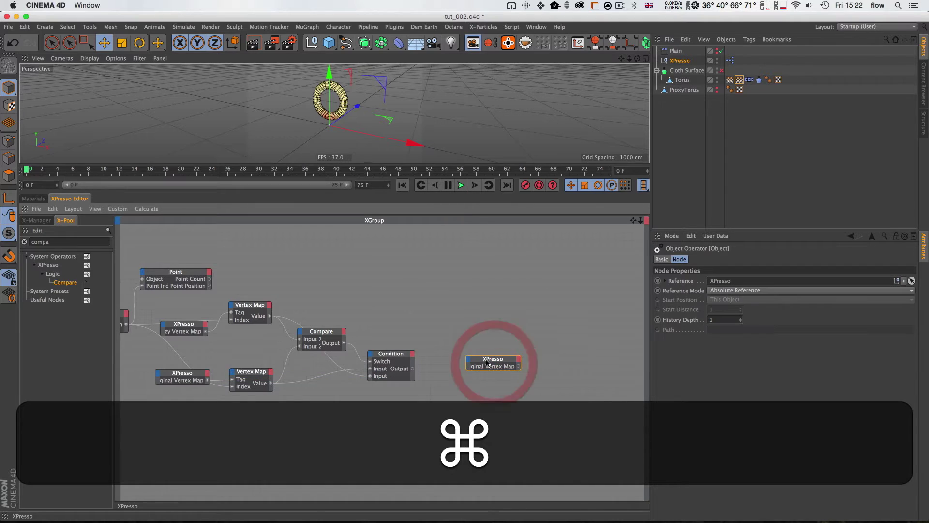
{"action": "key", "text": "super+y"}
{"action": "key", "text": "super+z"}
Duplicate the Original Vertex Map XPresso node together with its Vertex Map node and place the copies beyond the Condition node
{"action": "left_click_drag", "start_coordinate": [184, 404], "coordinate": [257, 372]}
{"action": "left_click_drag", "start_coordinate": [252, 380], "coordinate": [520, 347], "text": "super"}
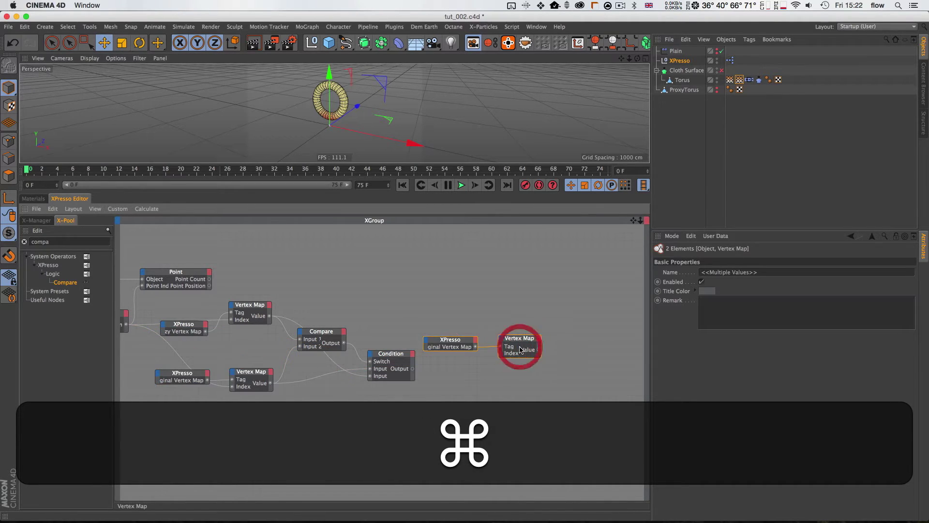
{"action": "key", "text": "super+2"}
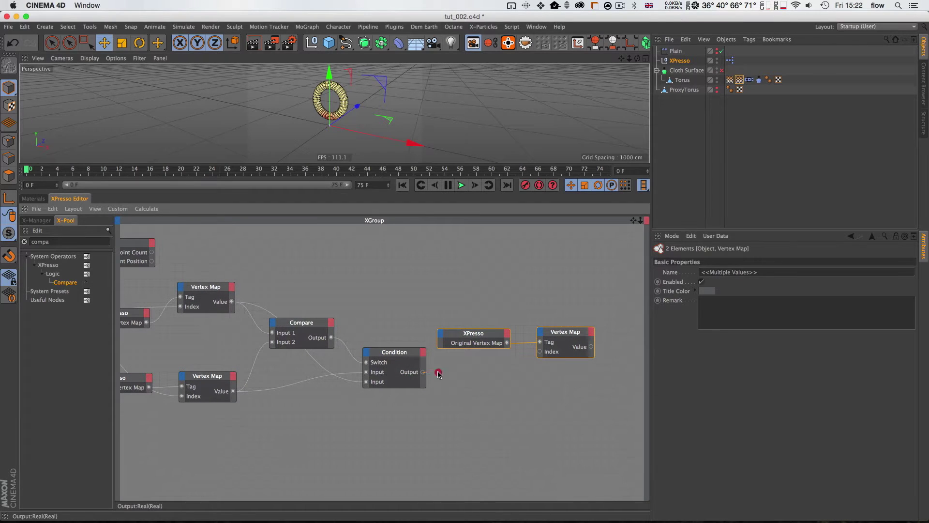
Feed the Condition node's Output into the duplicated Vertex Map node's Value input and the Iteration output into its Index input
{"action": "left_click_drag", "start_coordinate": [542, 333], "coordinate": [542, 333]}
{"action": "left_click", "coordinate": [556, 361]}
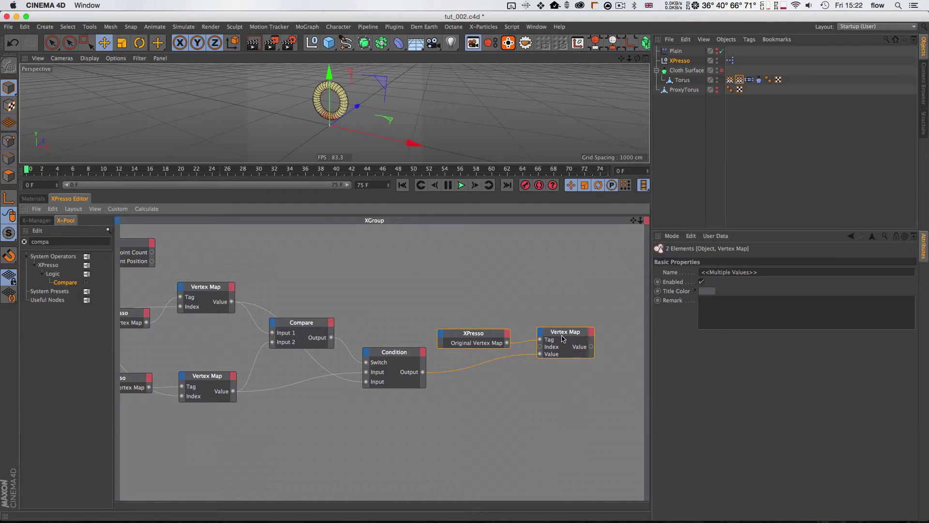
{"action": "key", "text": "2"}
{"action": "left_click_drag", "start_coordinate": [434, 364], "coordinate": [415, 364]}
{"action": "key", "text": "1"}
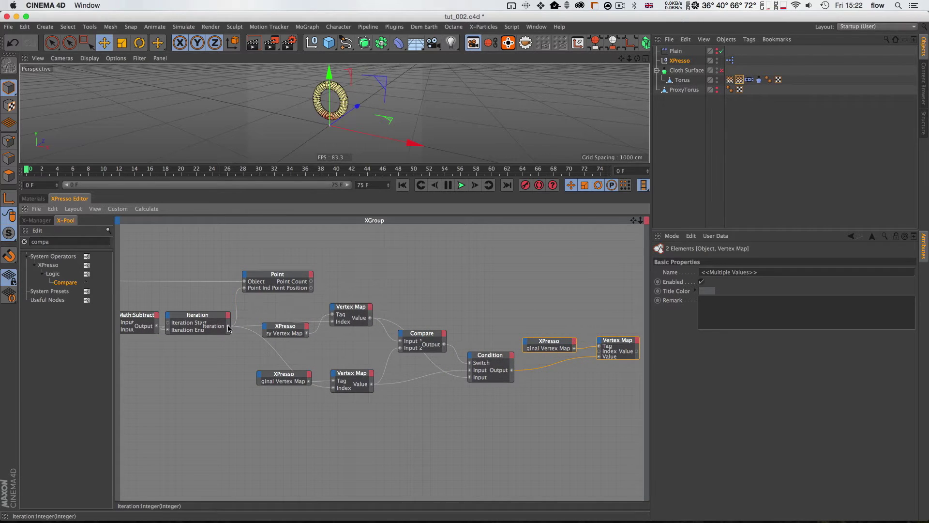
{"action": "left_click_drag", "start_coordinate": [600, 352], "coordinate": [599, 352]}
{"action": "key", "text": "2"}
{"action": "left_click_drag", "start_coordinate": [531, 395], "coordinate": [397, 387]}
{"action": "key", "text": "1"}
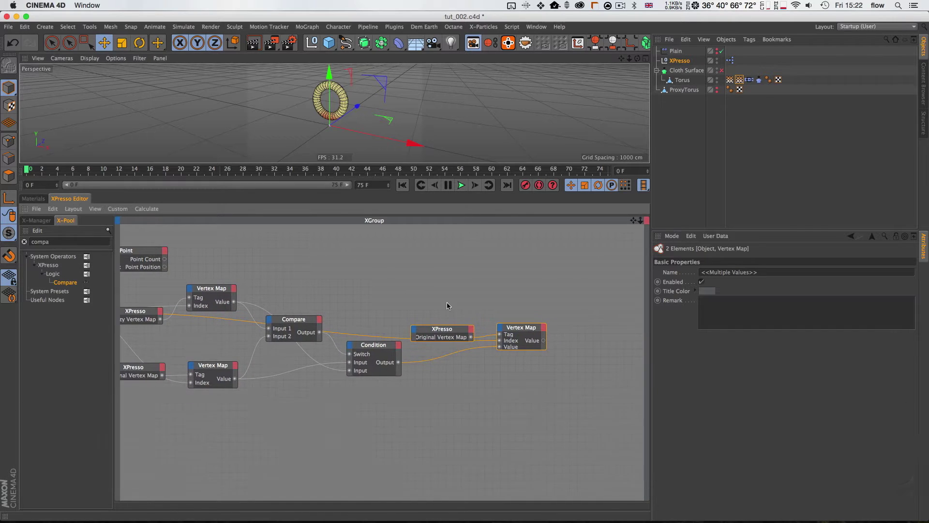
Rearrange the duplicated XPresso and Vertex Map nodes and the Compare node so the connections are easier to read
{"action": "left_click_drag", "start_coordinate": [522, 334], "coordinate": [519, 319]}
{"action": "left_click", "coordinate": [458, 292]}
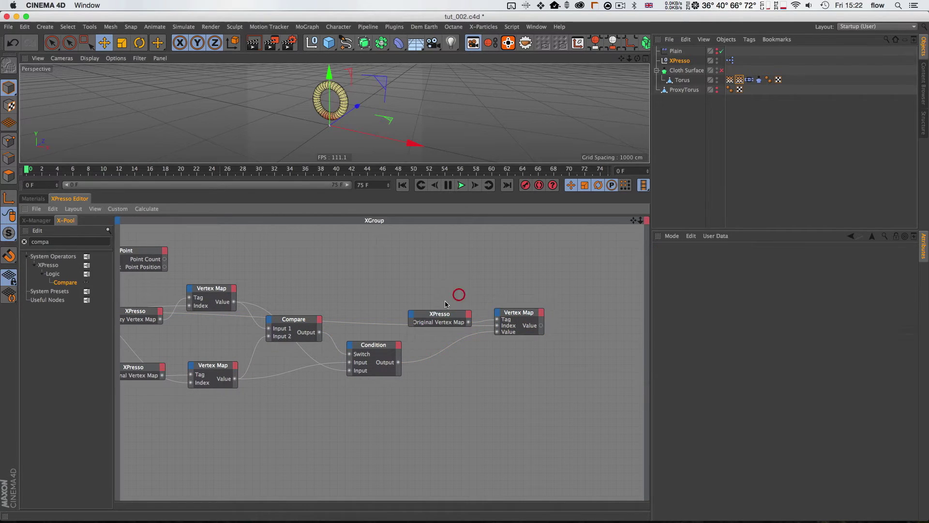
{"action": "left_click", "coordinate": [439, 315]}
{"action": "left_click_drag", "start_coordinate": [439, 315], "coordinate": [438, 300]}
{"action": "left_click_drag", "start_coordinate": [293, 319], "coordinate": [289, 326]}
{"action": "left_click", "coordinate": [462, 369]}
{"action": "key", "text": "2"}
{"action": "left_click_drag", "start_coordinate": [461, 368], "coordinate": [468, 369]}
{"action": "key", "text": "1"}
{"action": "left_click_drag", "start_coordinate": [462, 368], "coordinate": [345, 382]}
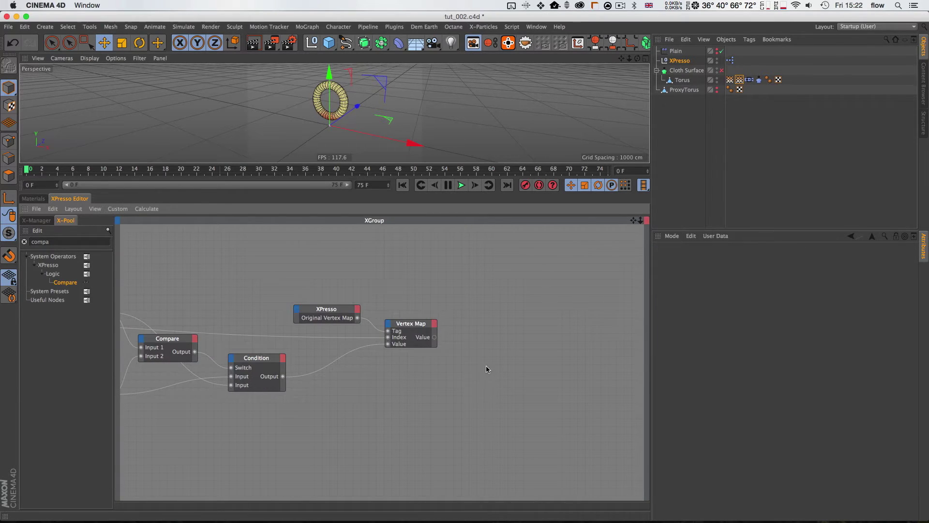
Enlarge the viewport, display the torus's Lazy Vertex Map, play the animation and return to the first frame
{"action": "left_click_drag", "start_coordinate": [401, 164], "coordinate": [401, 315]}
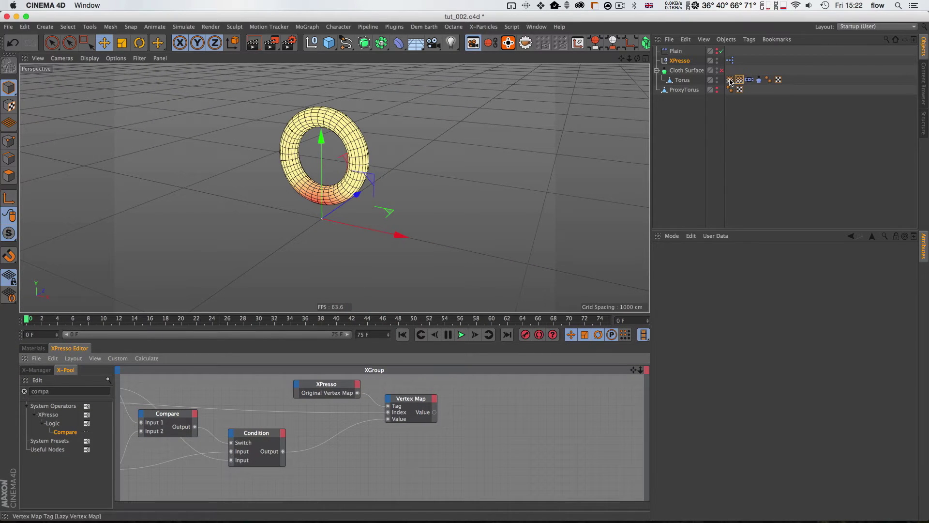
{"action": "left_click", "coordinate": [682, 80]}
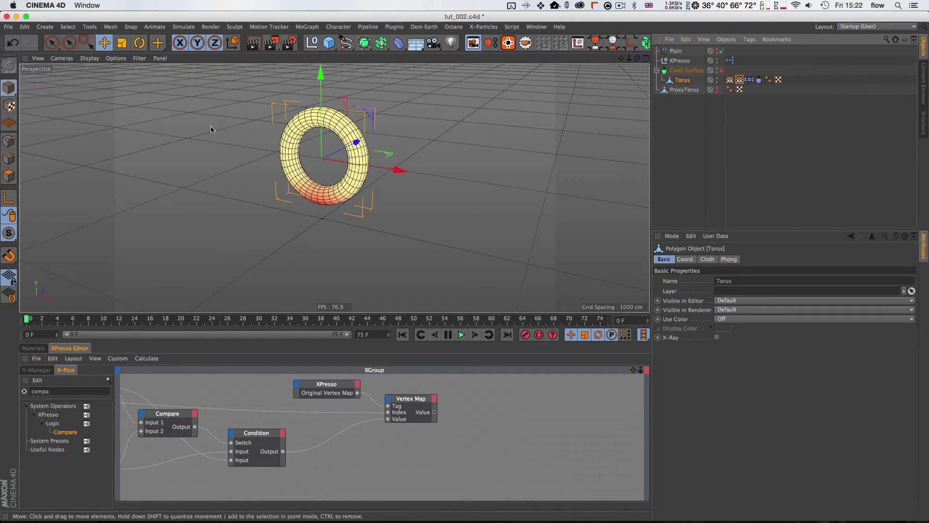
{"action": "left_click", "coordinate": [730, 80]}
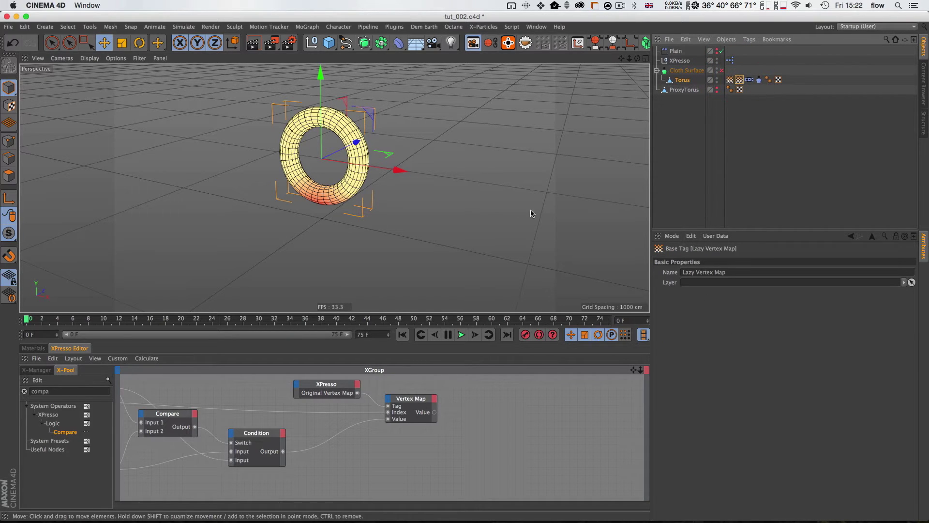
{"action": "left_click", "coordinate": [460, 335]}
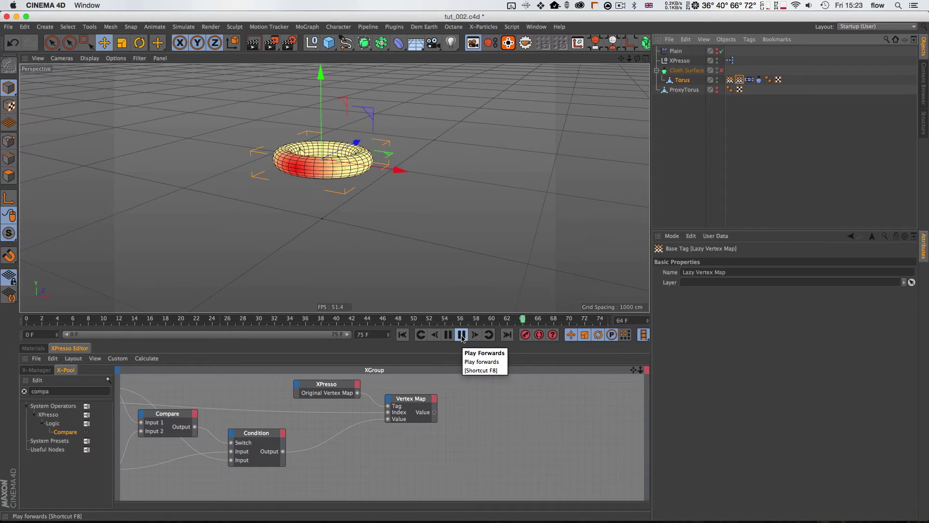
{"action": "left_click", "coordinate": [462, 334]}
{"action": "key", "text": "shift+f"}
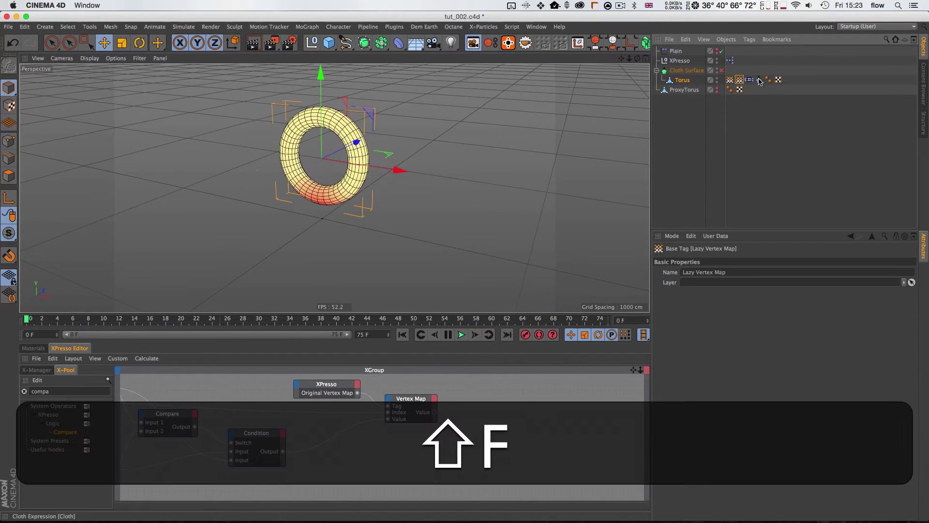
Toggle Use Tear in the torus's Cloth tag and replay the animation with the Lazy Vertex Map displayed
{"action": "left_click", "coordinate": [759, 80]}
{"action": "left_click", "coordinate": [693, 401]}
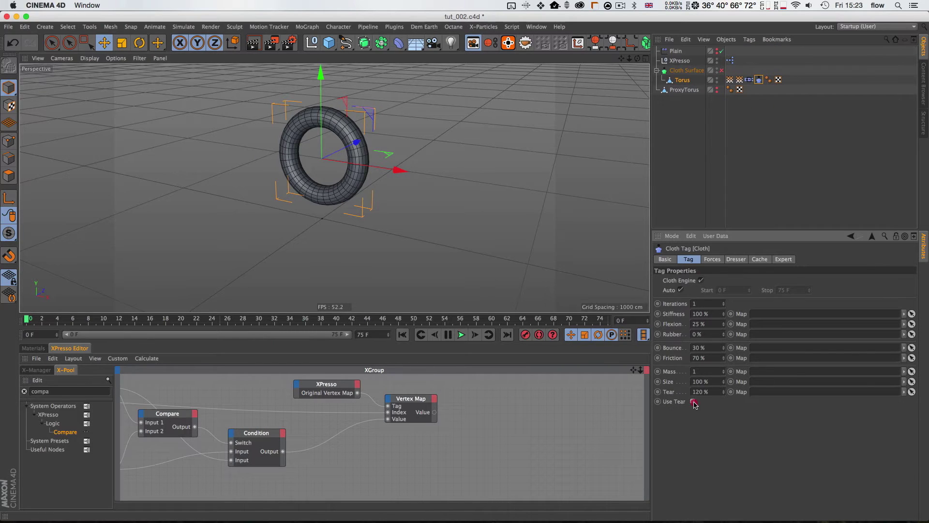
{"action": "left_click", "coordinate": [684, 79]}
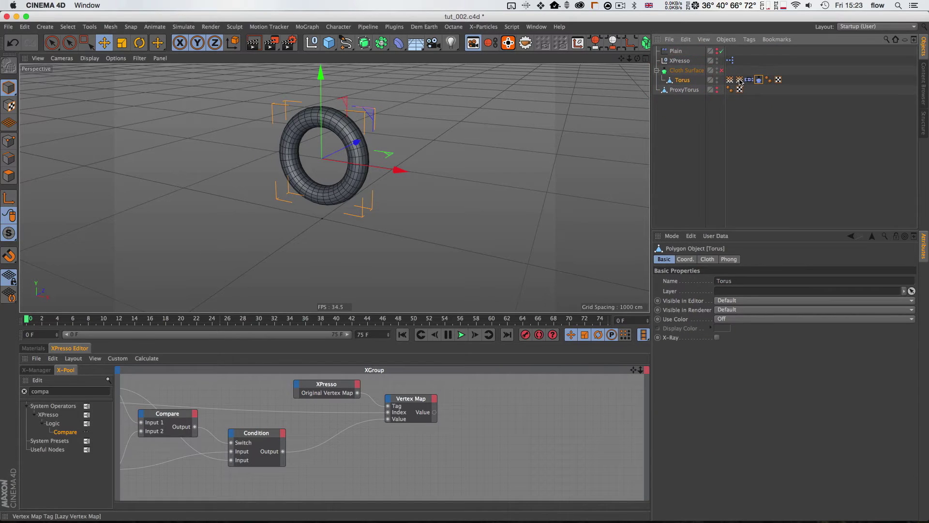
{"action": "left_click", "coordinate": [739, 80]}
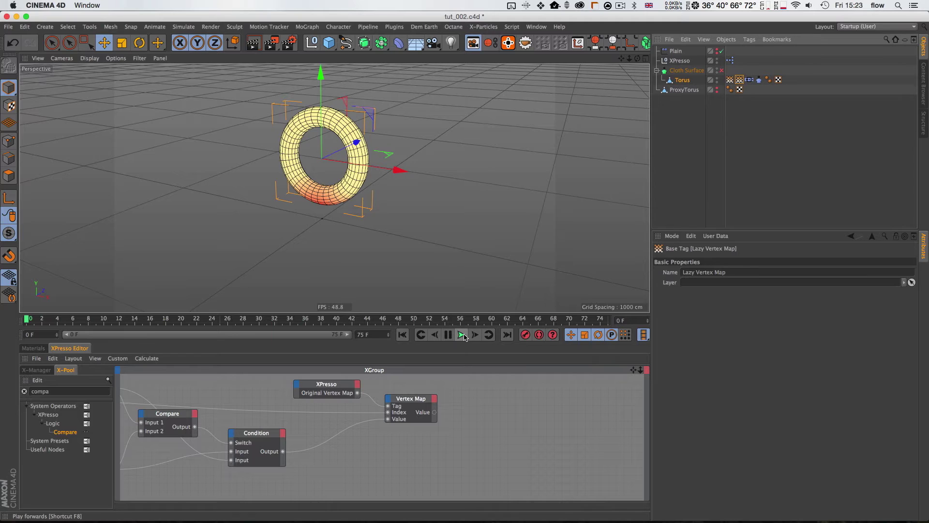
{"action": "left_click", "coordinate": [462, 335]}
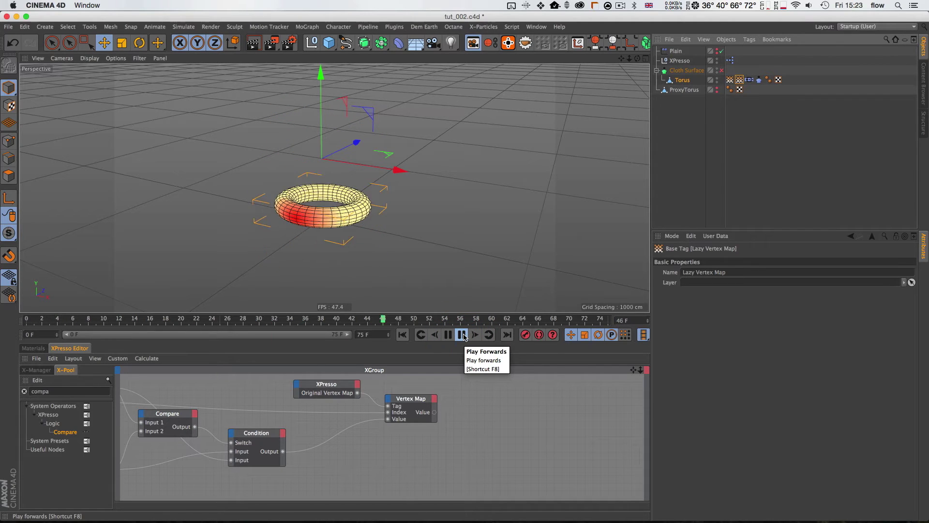
{"action": "left_click", "coordinate": [462, 335]}
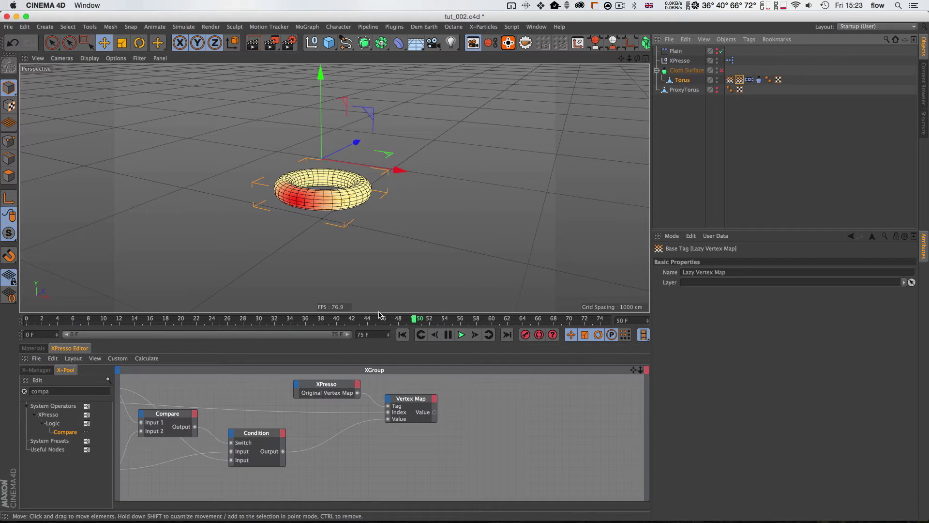
Inspect the XPresso network from the geometry input through the Iteration, Vertex Map, Compare and Condition nodes for a wiring mistake
{"action": "left_click_drag", "start_coordinate": [380, 313], "coordinate": [384, 215]}
{"action": "left_click_drag", "start_coordinate": [417, 323], "coordinate": [688, 313]}
{"action": "key", "text": "1"}
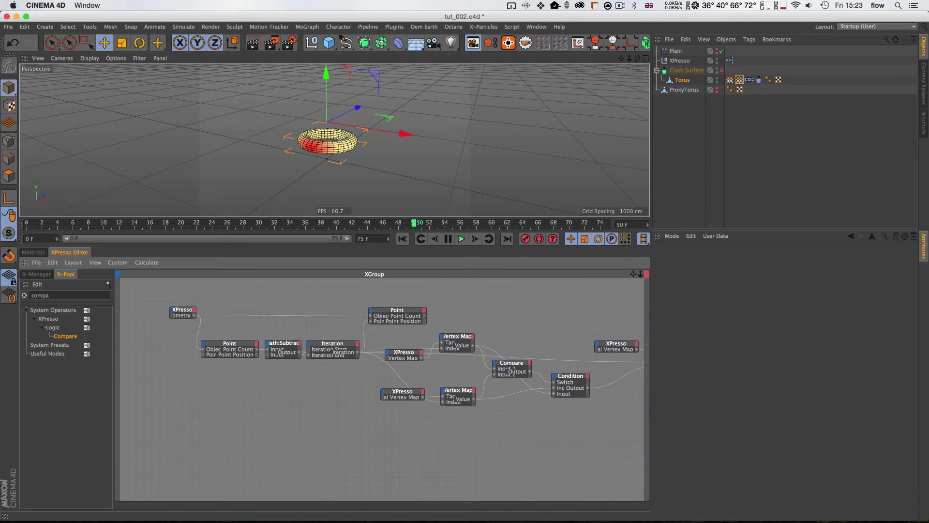
{"action": "left_click_drag", "start_coordinate": [378, 290], "coordinate": [348, 303]}
{"action": "key", "text": "2"}
{"action": "left_click_drag", "start_coordinate": [263, 310], "coordinate": [315, 317]}
{"action": "key", "text": "2"}
{"action": "left_click_drag", "start_coordinate": [397, 317], "coordinate": [355, 372]}
{"action": "key", "text": "1"}
{"action": "key", "text": "2"}
{"action": "key", "text": "1"}
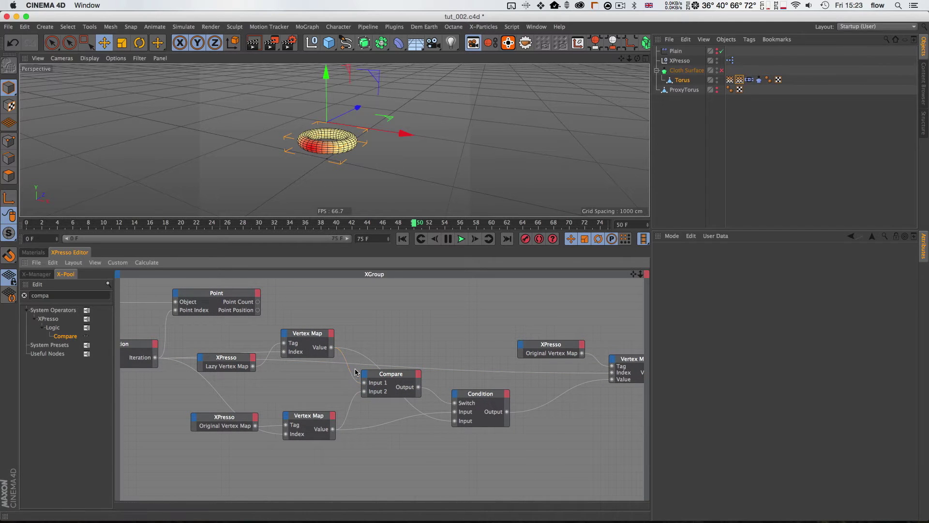
{"action": "left_click", "coordinate": [390, 375]}
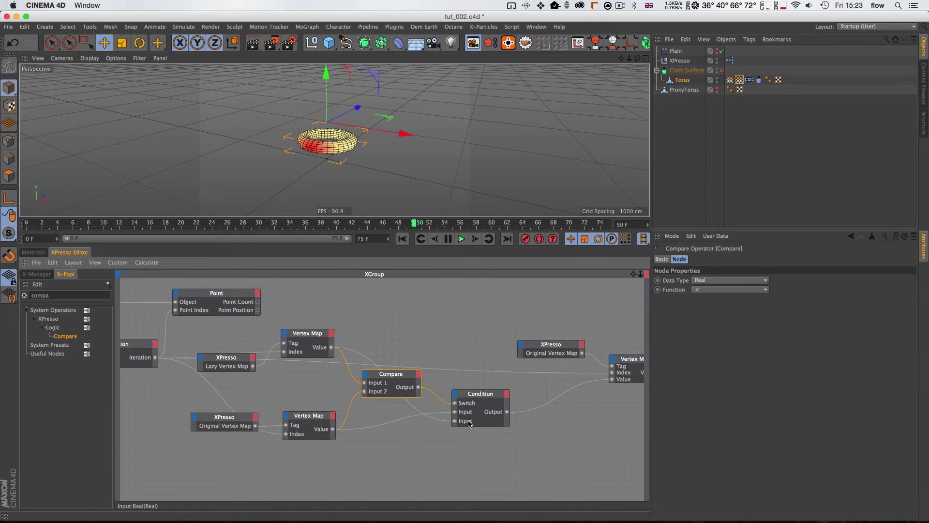
{"action": "left_click", "coordinate": [478, 394]}
Replace the last XPresso node's Original Vertex Map output with Lazy Vertex Map and connect it to the final Vertex Map node's Tag input
{"action": "scroll", "coordinate": [533, 394], "scroll_direction": "right", "scroll_amount": 5}
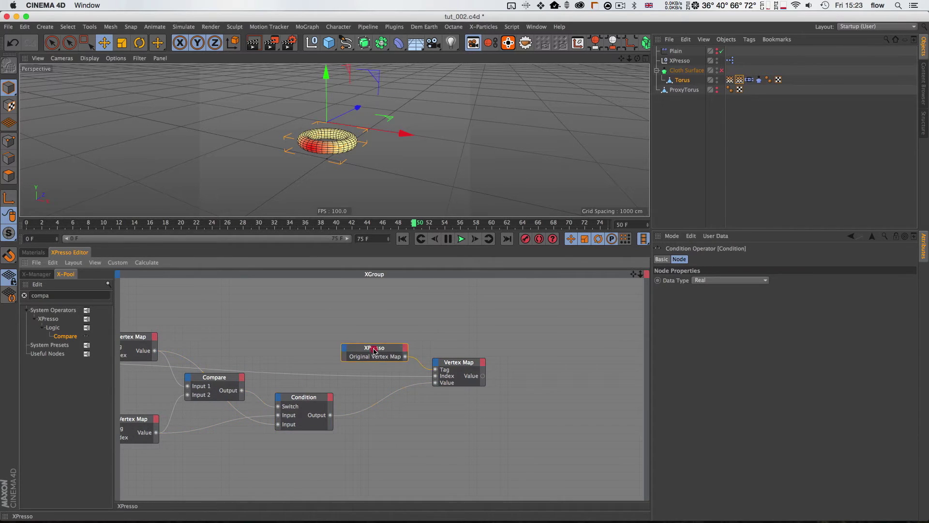
{"action": "left_click_drag", "start_coordinate": [374, 350], "coordinate": [374, 356]}
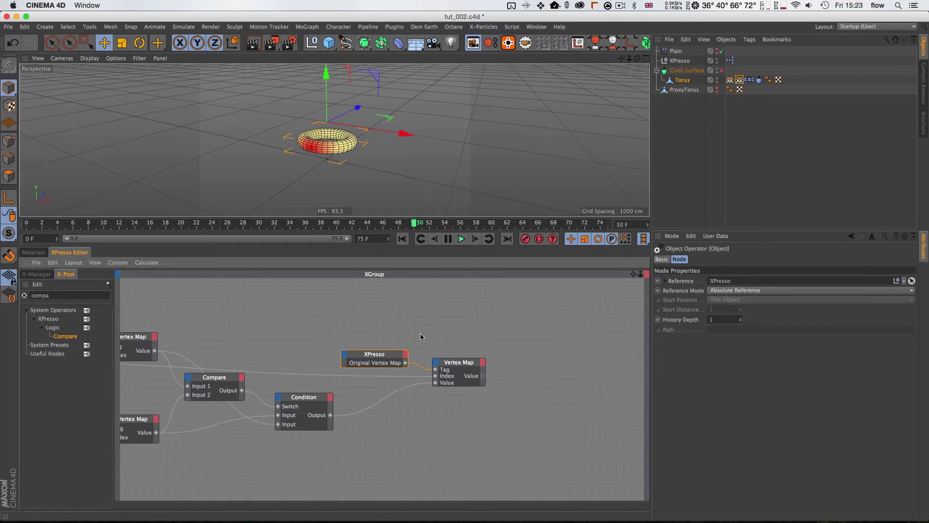
{"action": "left_click", "coordinate": [407, 354]}
{"action": "mouse_move", "coordinate": [469, 501]}
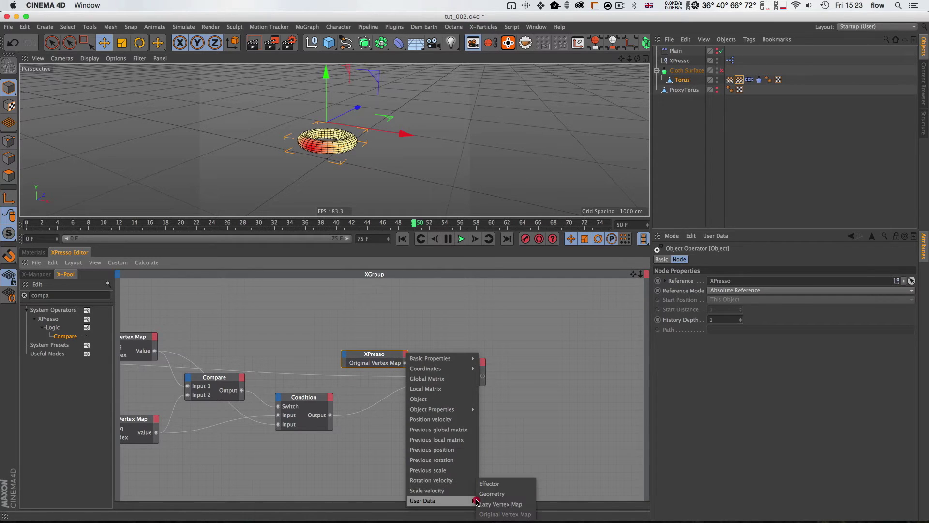
{"action": "left_click", "coordinate": [499, 502]}
{"action": "left_click_drag", "start_coordinate": [432, 368], "coordinate": [434, 370]}
{"action": "double_click", "coordinate": [405, 360]}
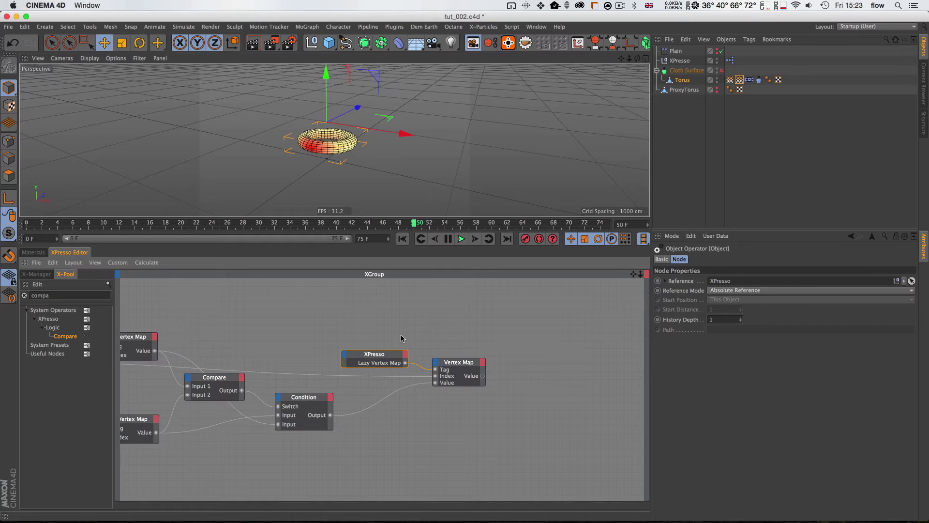
Play the animation from the first frame and check from a higher angle how the Lazy Vertex Map spreads over the torus
{"action": "key", "text": "shift+f"}
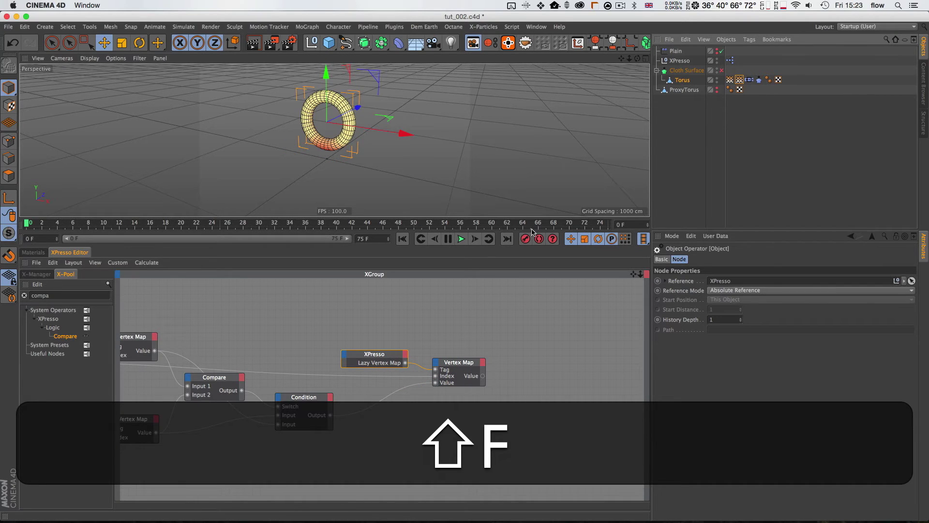
{"action": "left_click", "coordinate": [463, 239]}
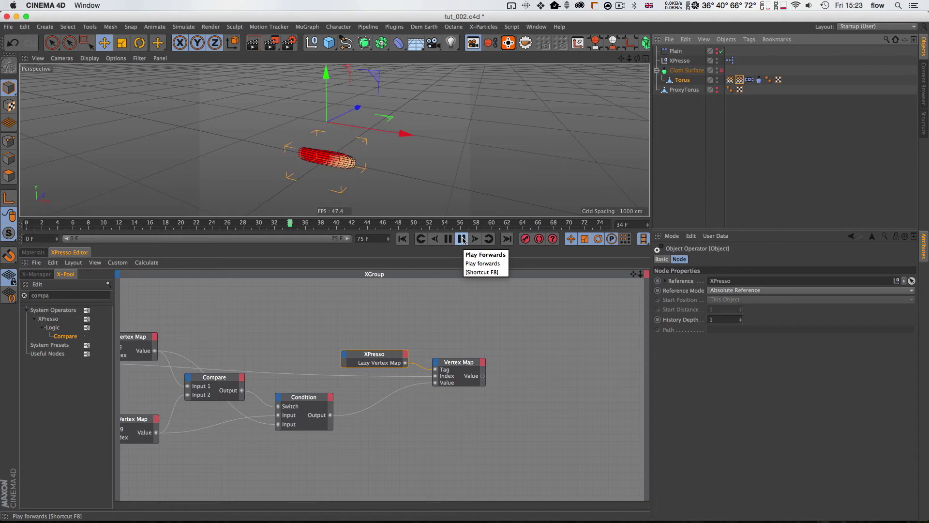
{"action": "key", "text": "2"}
{"action": "key", "text": "3"}
{"action": "mouse_move", "coordinate": [339, 147]}
{"action": "left_mouse_down"}
{"action": "mouse_move", "coordinate": [370, 139]}
{"action": "mouse_move", "coordinate": [345, 151]}
{"action": "left_mouse_up"}
{"action": "key", "text": "2"}
{"action": "left_click", "coordinate": [461, 240]}
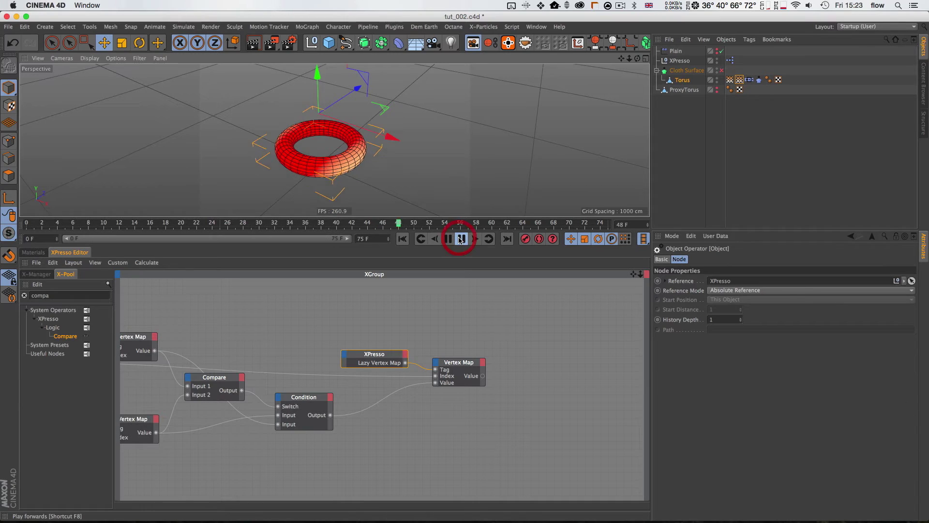
{"action": "left_click", "coordinate": [461, 239]}
Make the Plain effector and its spherical falloff visible in the viewport
{"action": "left_click", "coordinate": [677, 51]}
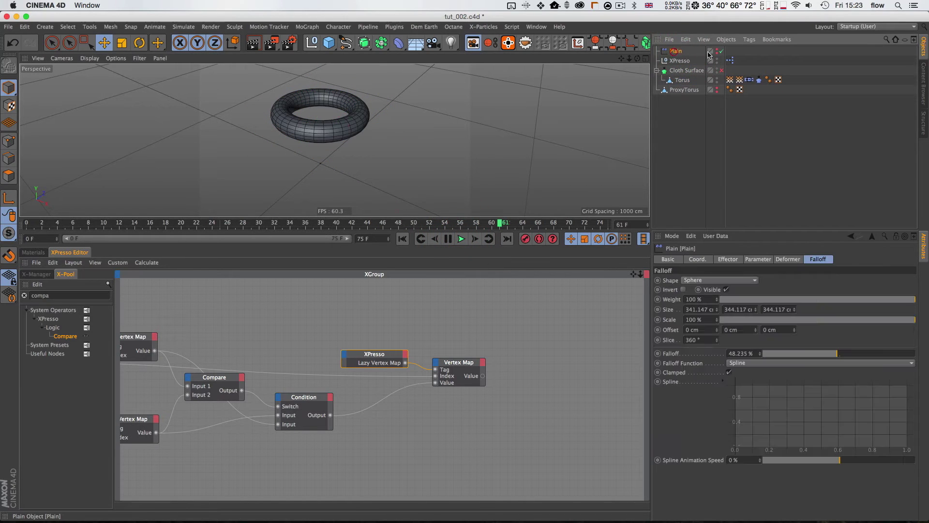
{"action": "left_click", "coordinate": [717, 51], "text": "alt"}
{"action": "key", "text": "3"}
{"action": "left_click_drag", "start_coordinate": [341, 148], "coordinate": [338, 134]}
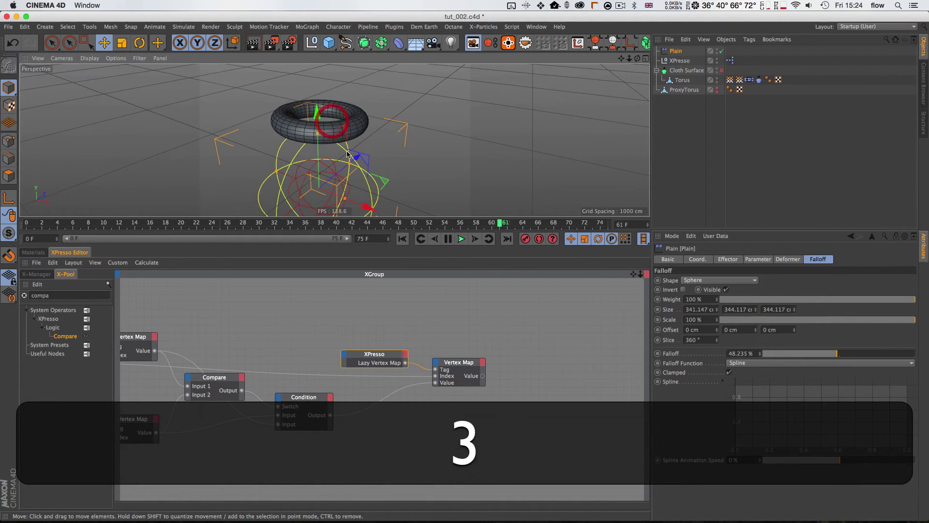
Display the torus's Lazy Vertex Map again, replay the animation against the Plain effector's falloff and return to the first frame
{"action": "left_click", "coordinate": [682, 80]}
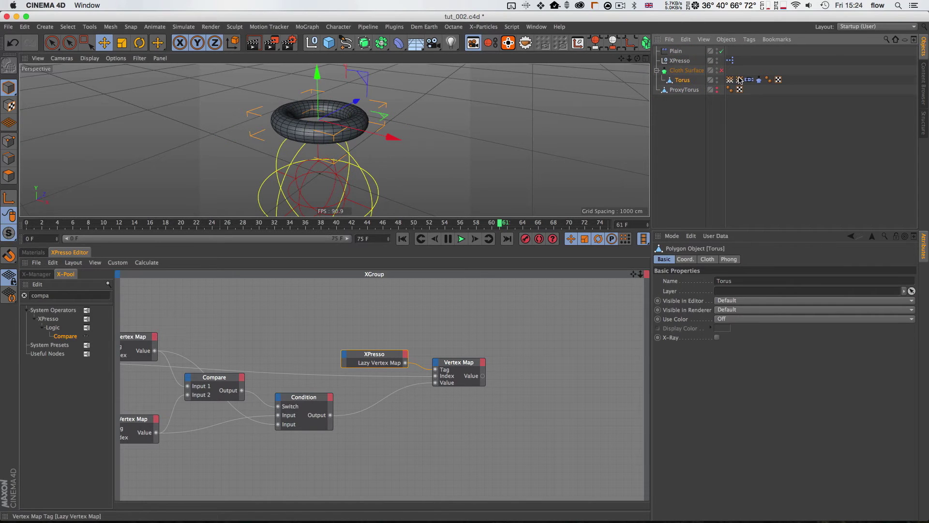
{"action": "left_click", "coordinate": [739, 80]}
{"action": "key", "text": "3"}
{"action": "left_click_drag", "start_coordinate": [334, 125], "coordinate": [327, 161]}
{"action": "key", "text": "2"}
{"action": "key", "text": "3"}
{"action": "key", "text": "shift+f"}
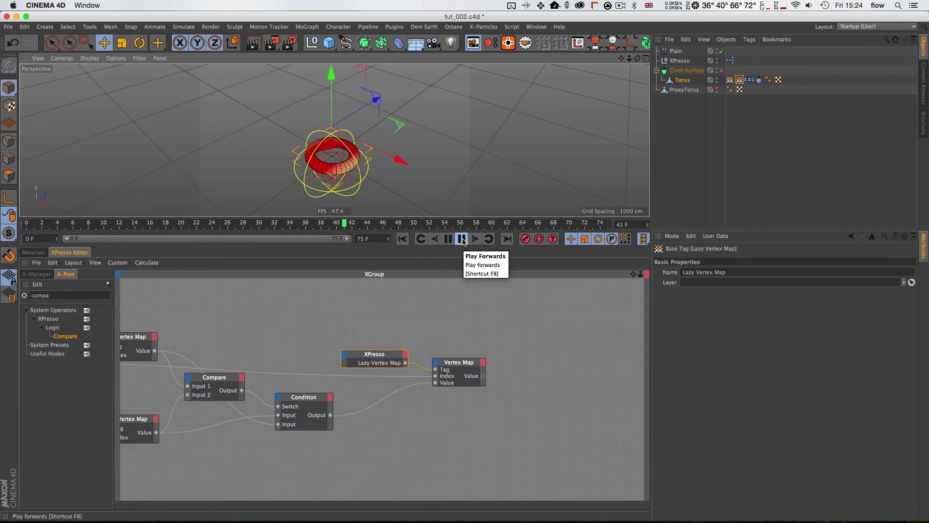
{"action": "left_click", "coordinate": [463, 241]}
{"action": "key", "text": "shift+f"}
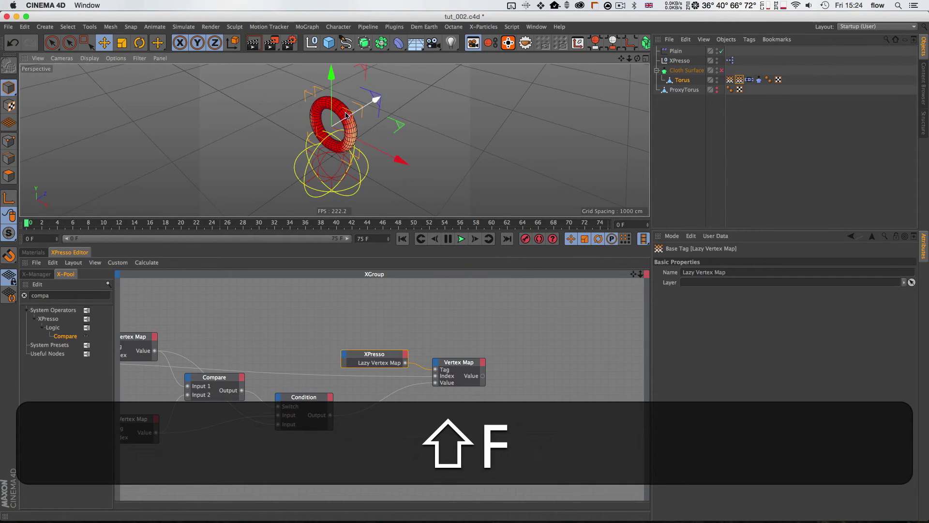
{"action": "key", "text": "3"}
{"action": "left_click_drag", "start_coordinate": [339, 109], "coordinate": [364, 134]}
{"action": "key", "text": "3"}
{"action": "key", "text": "1"}
Add a Time node above the Lazy Vertex Map XPresso node and switch its output from Time to Frame
{"action": "left_click_drag", "start_coordinate": [357, 218], "coordinate": [357, 187]}
{"action": "left_click", "coordinate": [373, 290]}
{"action": "key", "text": "2"}
{"action": "left_click_drag", "start_coordinate": [373, 290], "coordinate": [398, 286]}
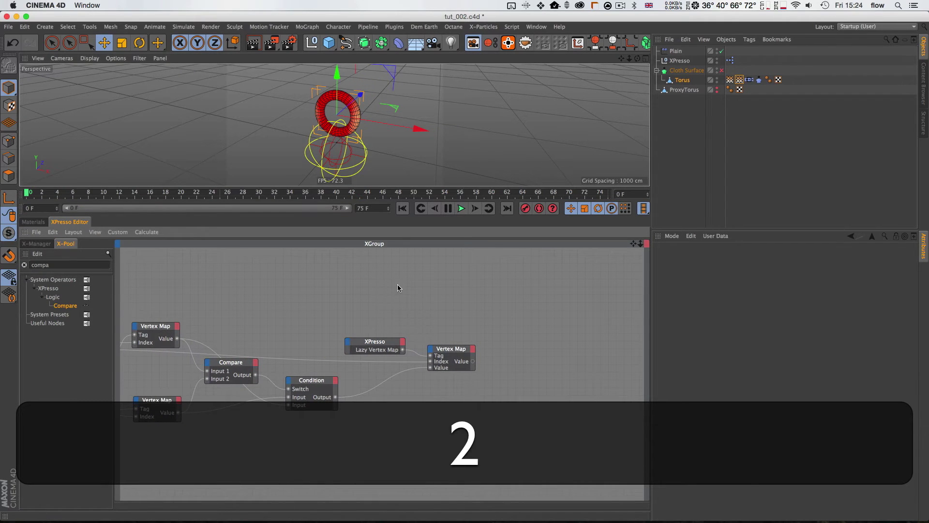
{"action": "double_click", "coordinate": [70, 264]}
{"action": "type", "text": "time"}
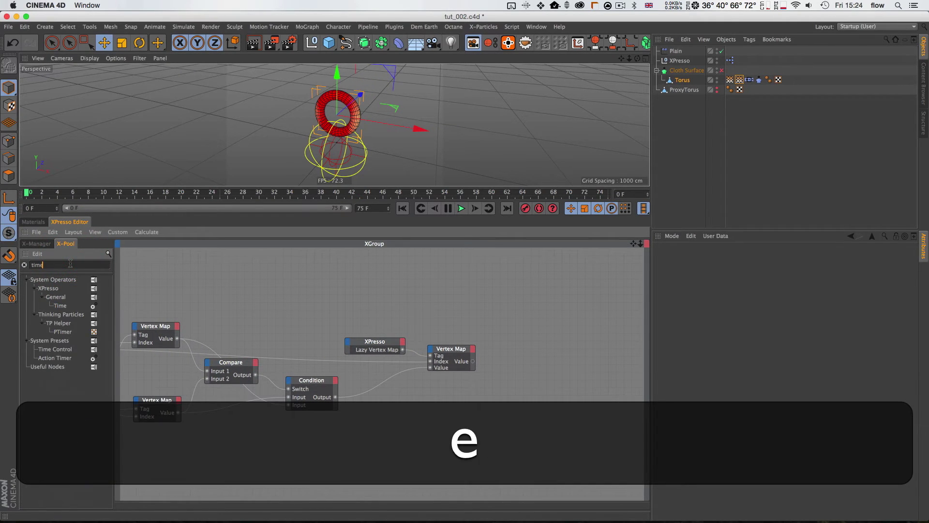
{"action": "left_click_drag", "start_coordinate": [62, 305], "coordinate": [349, 290]}
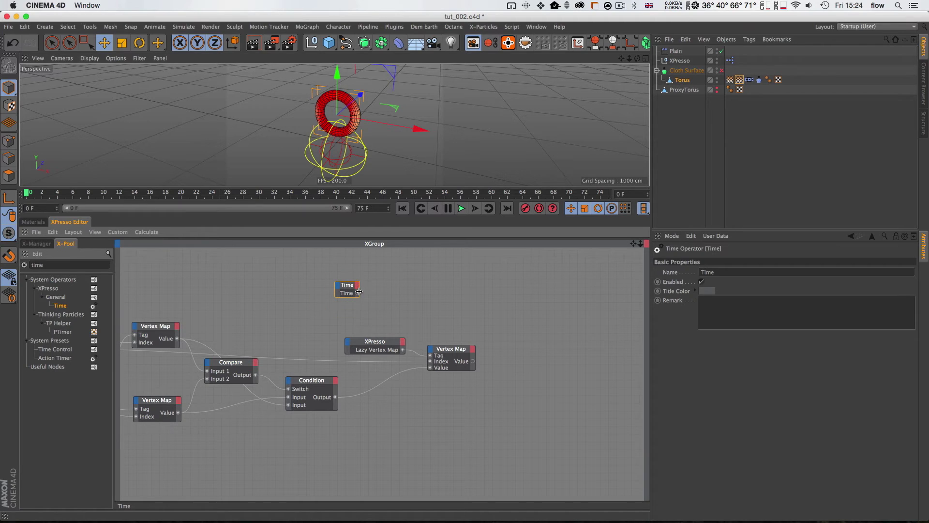
{"action": "left_click", "coordinate": [356, 295]}
{"action": "left_click", "coordinate": [375, 309]}
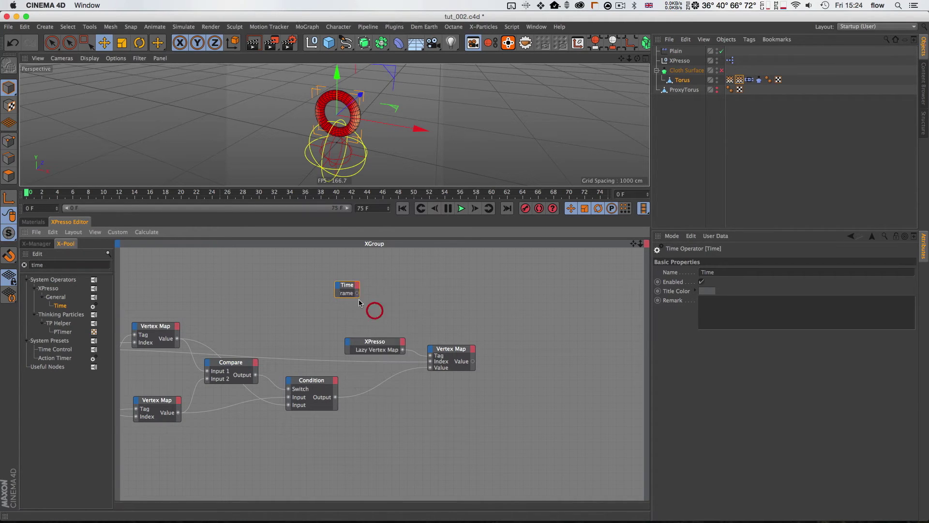
{"action": "left_click_drag", "start_coordinate": [350, 288], "coordinate": [331, 281]}
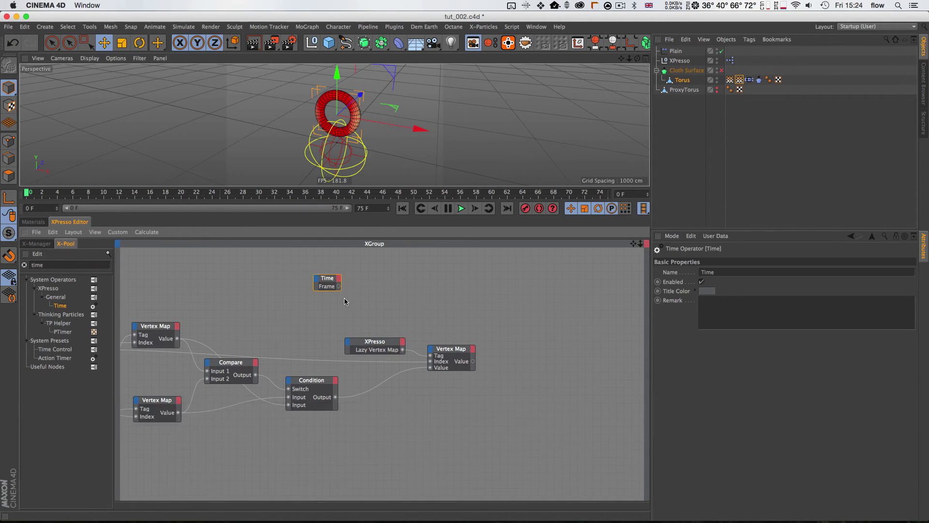
Duplicate the Compare node beside the Time node, set its Function to == and connect Time's Frame output to its Input 1
{"action": "left_click_drag", "start_coordinate": [233, 363], "coordinate": [394, 280], "text": "super"}
{"action": "left_click", "coordinate": [716, 289]}
{"action": "left_click", "coordinate": [709, 298]}
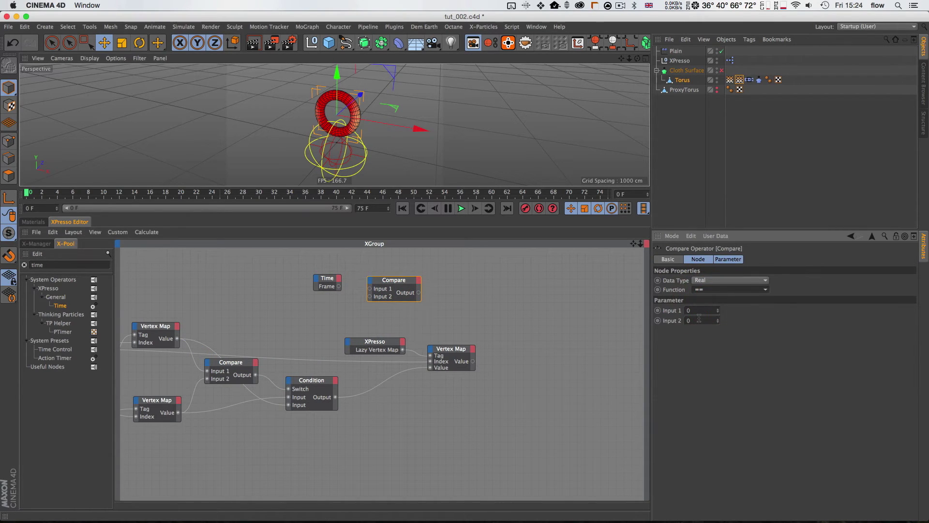
{"action": "left_click_drag", "start_coordinate": [338, 286], "coordinate": [370, 289]}
Duplicate the Condition node beside the new Compare node and connect the Compare Output to its Switch
{"action": "key", "text": "1"}
{"action": "left_click_drag", "start_coordinate": [436, 335], "coordinate": [389, 335]}
{"action": "left_click_drag", "start_coordinate": [264, 383], "coordinate": [400, 294], "text": "super"}
{"action": "left_click", "coordinate": [346, 278]}
{"action": "left_click", "coordinate": [280, 278]}
Set Input 2 of the Compare node fed by Time to 1
{"action": "left_click", "coordinate": [341, 277]}
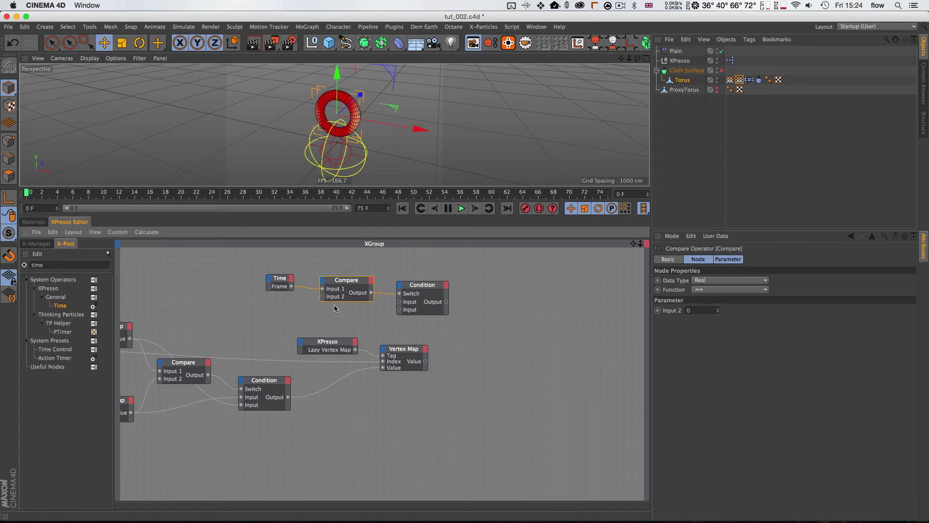
{"action": "left_click", "coordinate": [687, 311]}
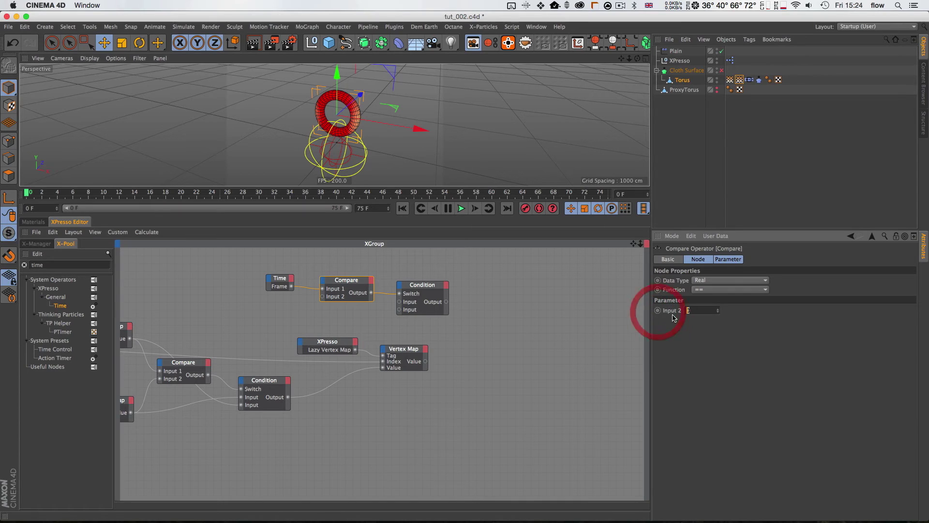
{"action": "type", "text": "1"}
{"action": "left_click", "coordinate": [687, 326]}
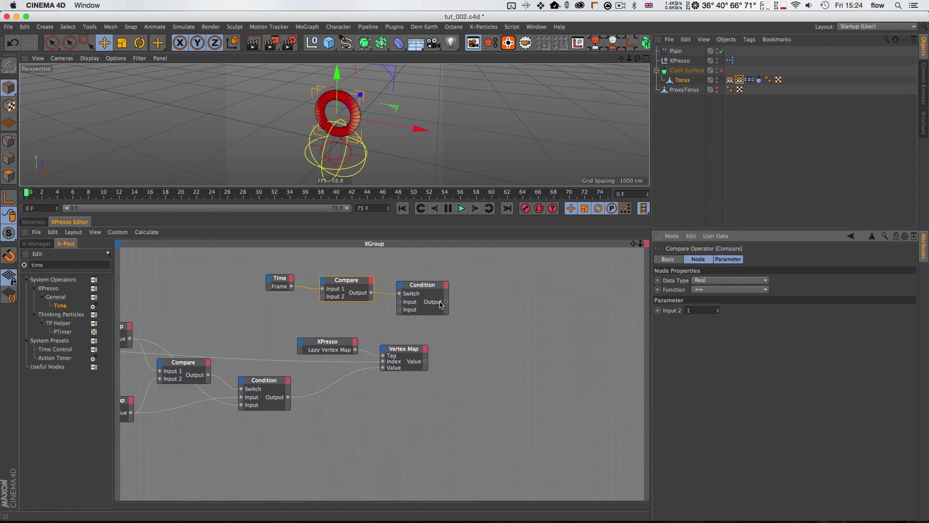
Route the lower Condition's Output through the new Condition's first Input into the final Vertex Map's Value, moving the Lazy Vertex Map and Vertex Map nodes aside
{"action": "left_click", "coordinate": [291, 397]}
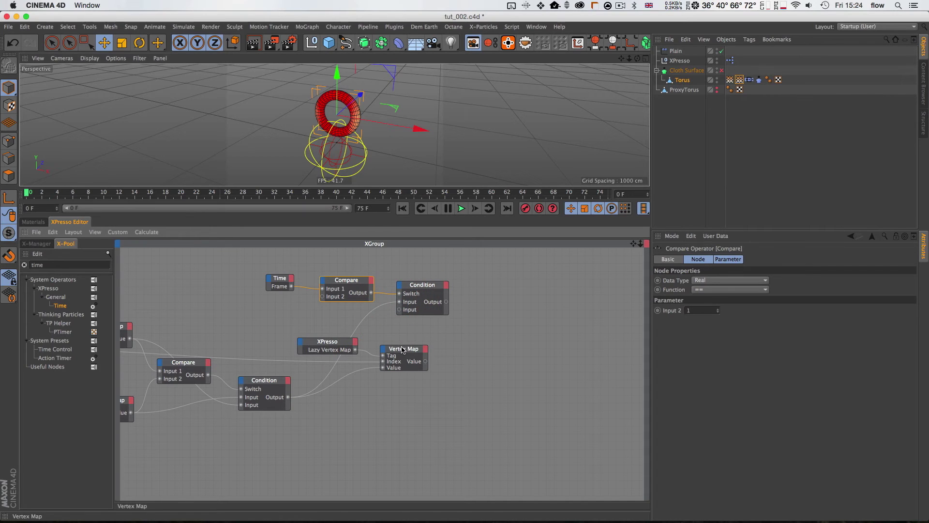
{"action": "left_click_drag", "start_coordinate": [436, 375], "coordinate": [441, 383]}
{"action": "left_click_drag", "start_coordinate": [394, 352], "coordinate": [509, 348]}
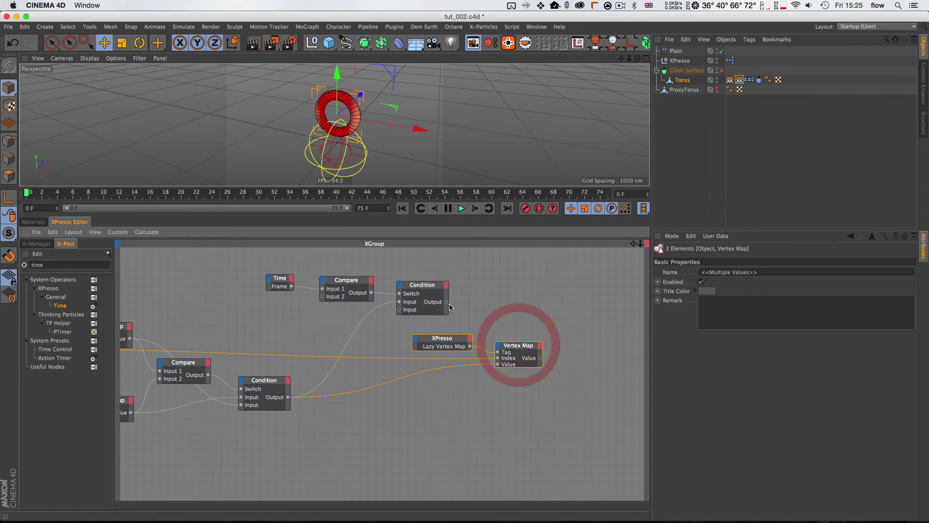
{"action": "left_click", "coordinate": [498, 365]}
{"action": "left_click", "coordinate": [500, 294]}
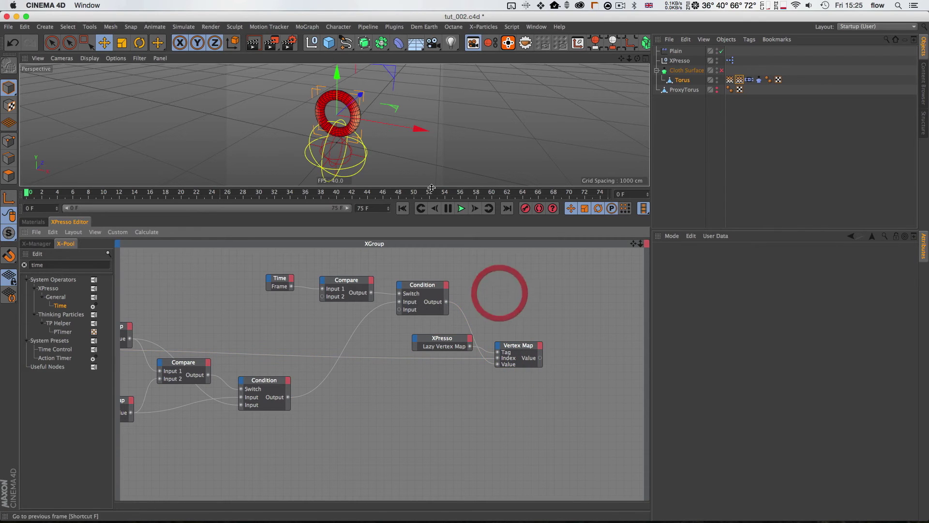
Step forward through the opening frames to check the vertex map on the torus, and return to the first frame
{"action": "key", "text": "shift+f"}
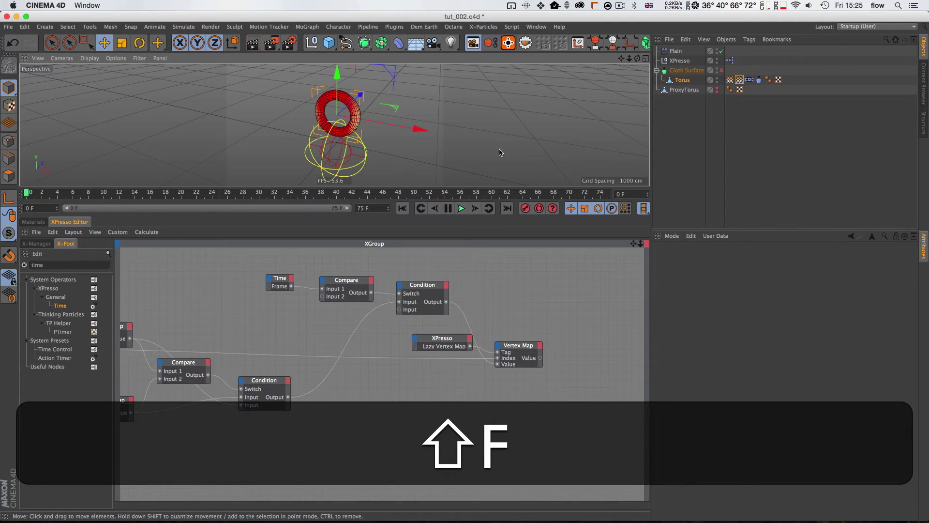
{"action": "key", "text": "shift+g"}
{"action": "key", "text": "g"}
{"action": "key", "text": "g"}
{"action": "key", "text": "g"}
{"action": "key", "text": "g"}
{"action": "key", "text": "g"}
{"action": "key", "text": "shift+g"}
{"action": "key", "text": "shift+f"}
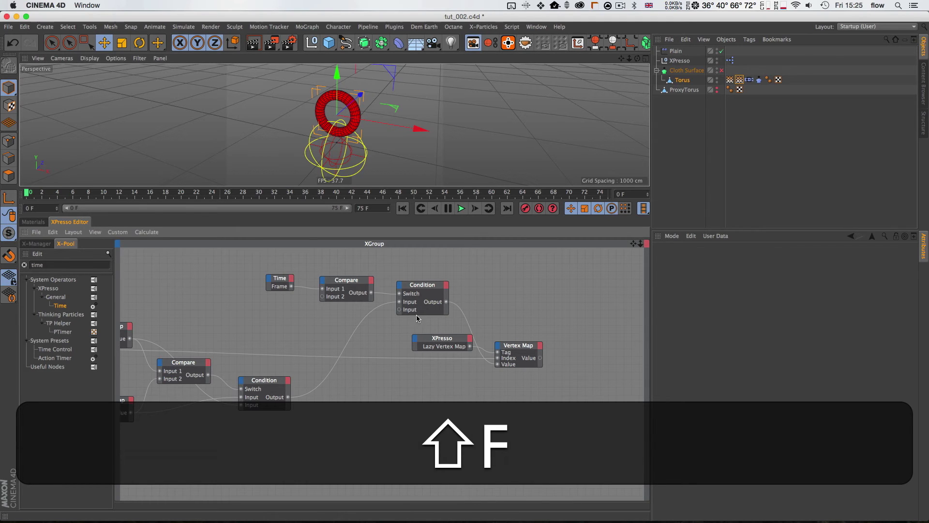
Change Input 2 of the Compare node fed by Time to 0
{"action": "left_click", "coordinate": [421, 285]}
{"action": "left_click", "coordinate": [353, 282]}
{"action": "left_click", "coordinate": [424, 284]}
{"action": "left_click", "coordinate": [355, 280]}
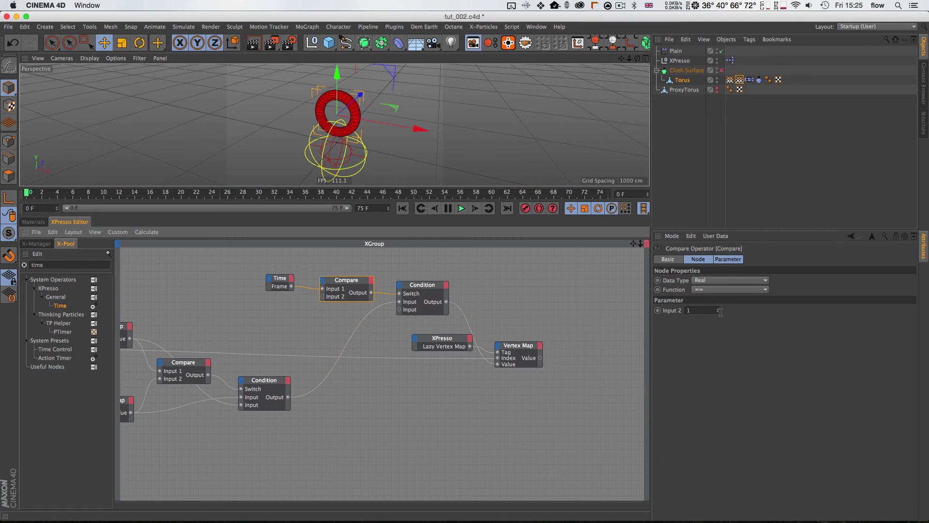
{"action": "left_click", "coordinate": [684, 310]}
{"action": "type", "text": "0"}
{"action": "key", "text": "Return"}
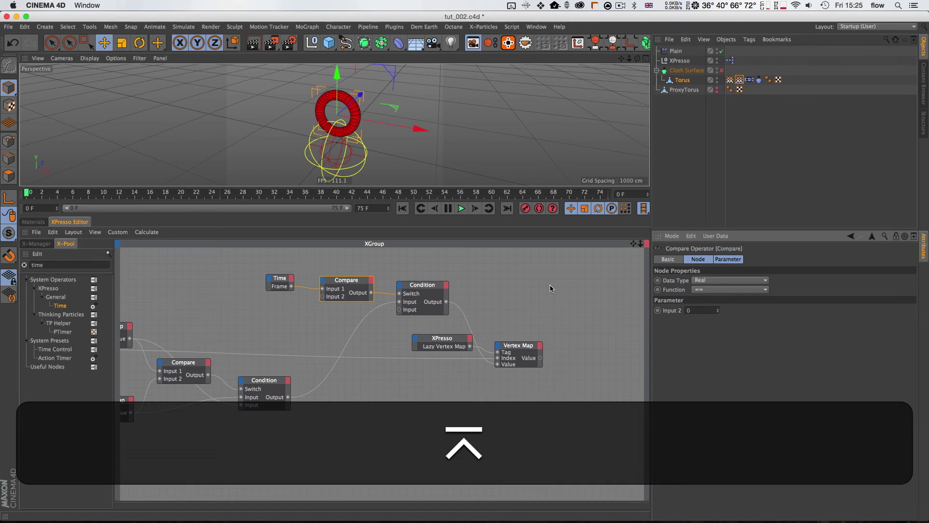
Set the unconnected last input of the upper Condition node to 1 and review the settings of the Time, Compare and Condition chain
{"action": "left_click", "coordinate": [409, 321]}
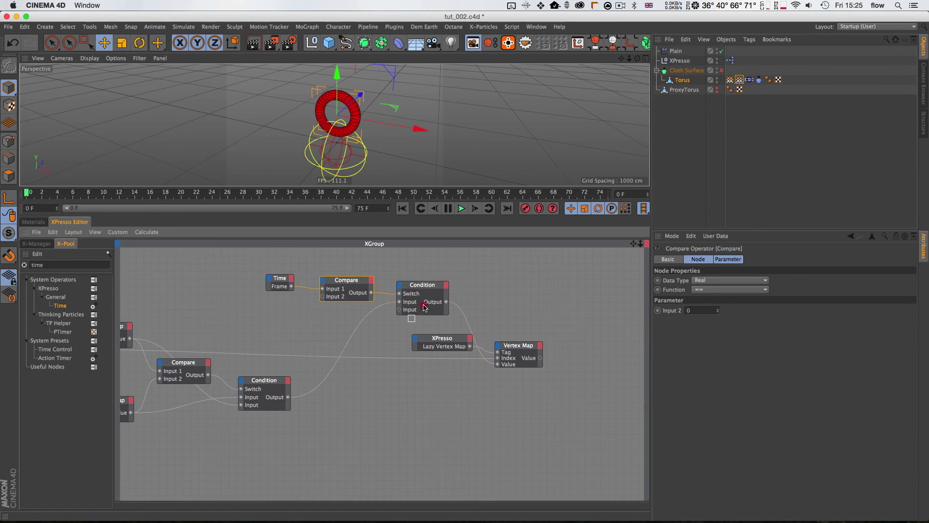
{"action": "left_click", "coordinate": [424, 307]}
{"action": "left_click", "coordinate": [710, 300]}
{"action": "type", "text": "1"}
{"action": "left_click", "coordinate": [702, 326]}
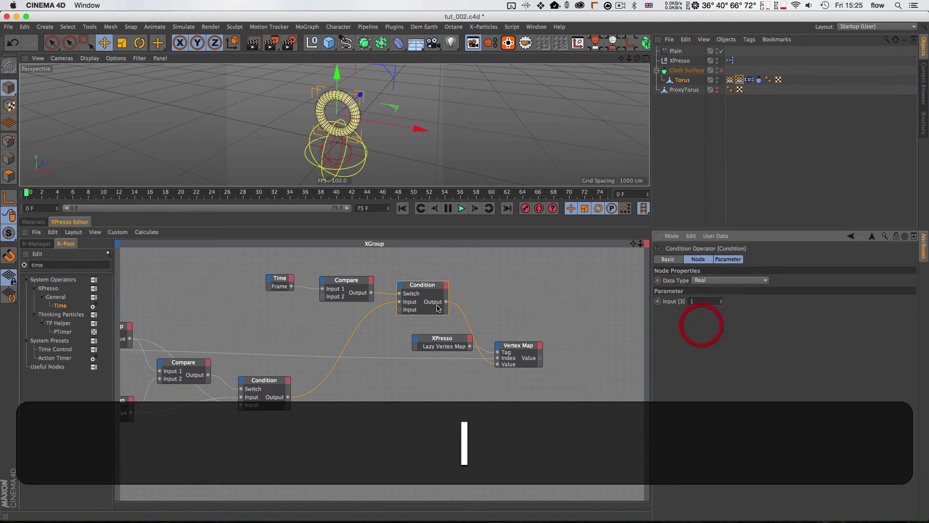
{"action": "left_click", "coordinate": [277, 282]}
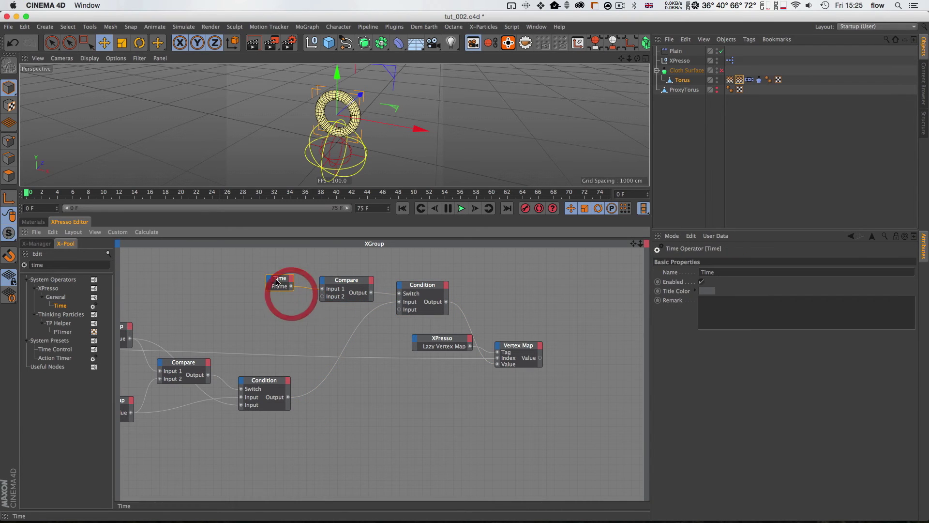
{"action": "left_click", "coordinate": [355, 278]}
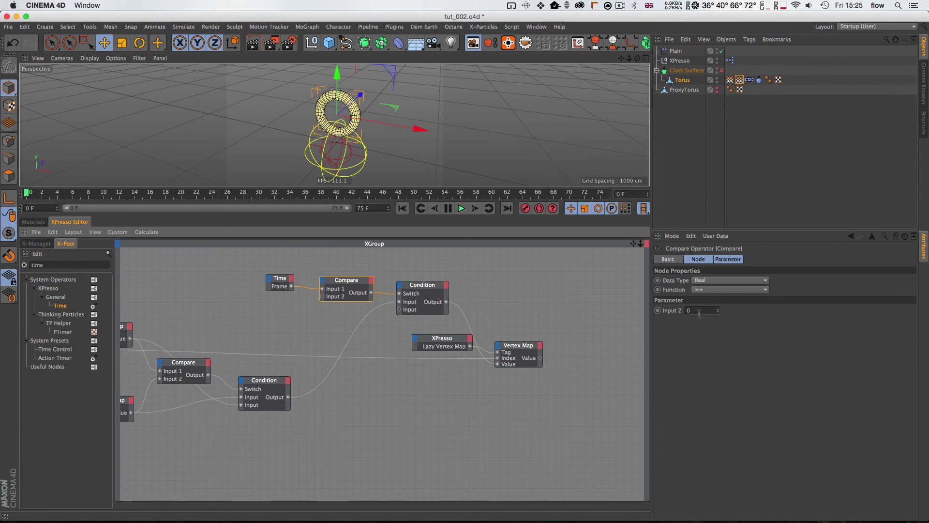
{"action": "left_click", "coordinate": [428, 290]}
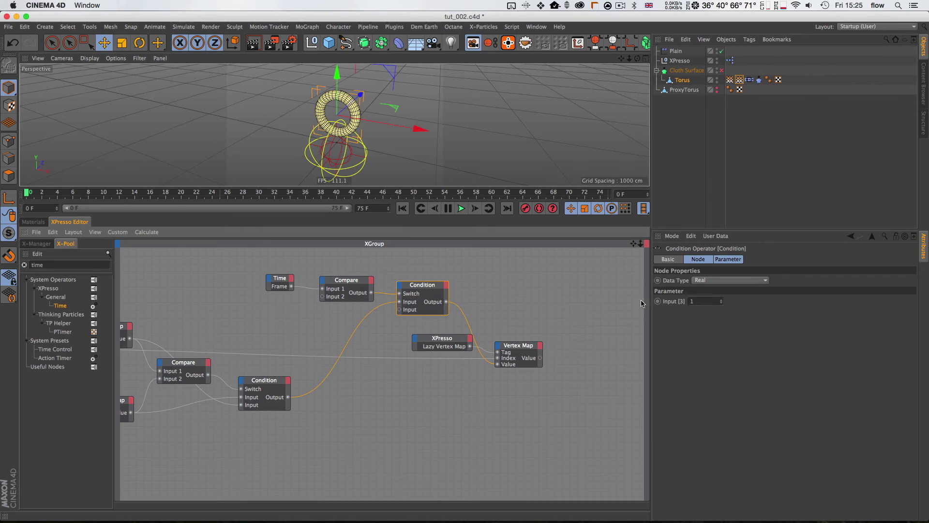
{"action": "left_click", "coordinate": [696, 301]}
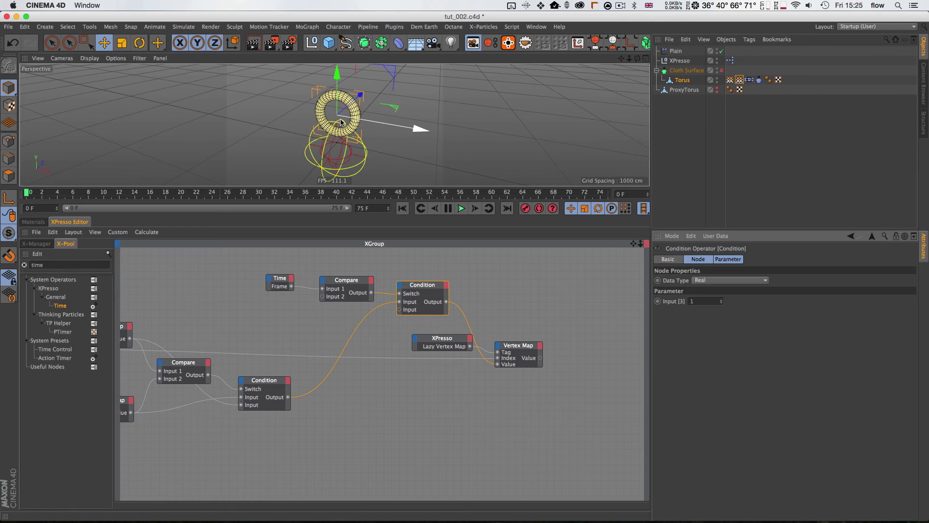
Play the animation in an enlarged viewport, return to the first frame and check the torus's vertex map without wireframe lines
{"action": "left_click", "coordinate": [463, 209]}
{"action": "left_click_drag", "start_coordinate": [411, 187], "coordinate": [416, 272]}
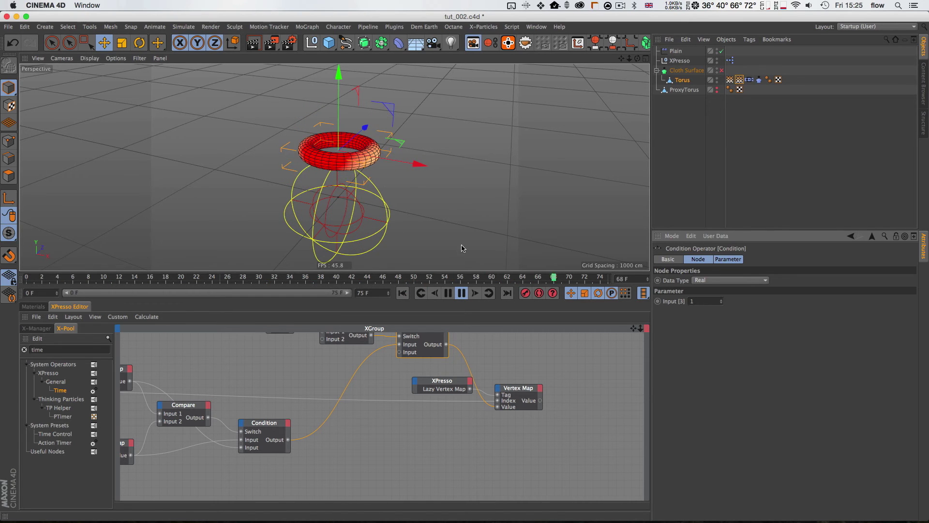
{"action": "left_click", "coordinate": [461, 291], "text": "shift"}
{"action": "key", "text": "shift+f"}
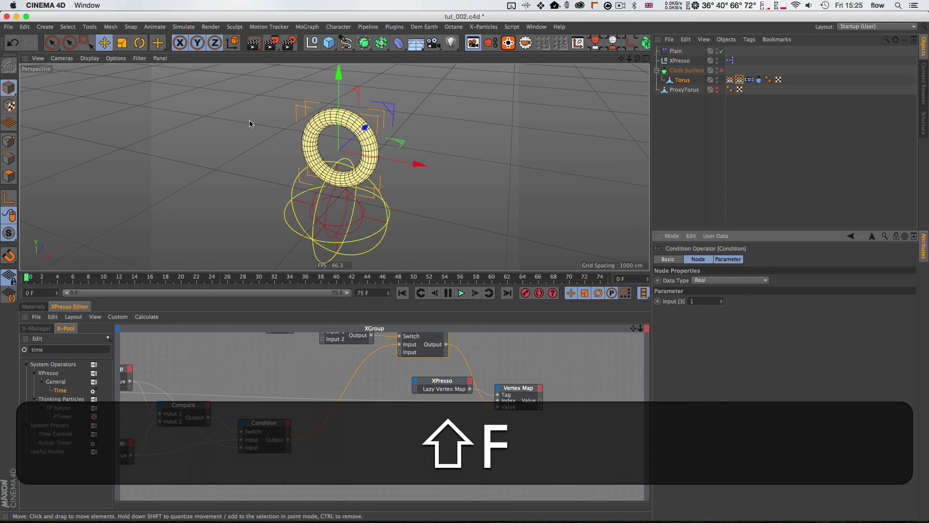
{"action": "key", "text": "a"}
{"action": "key", "text": "b"}
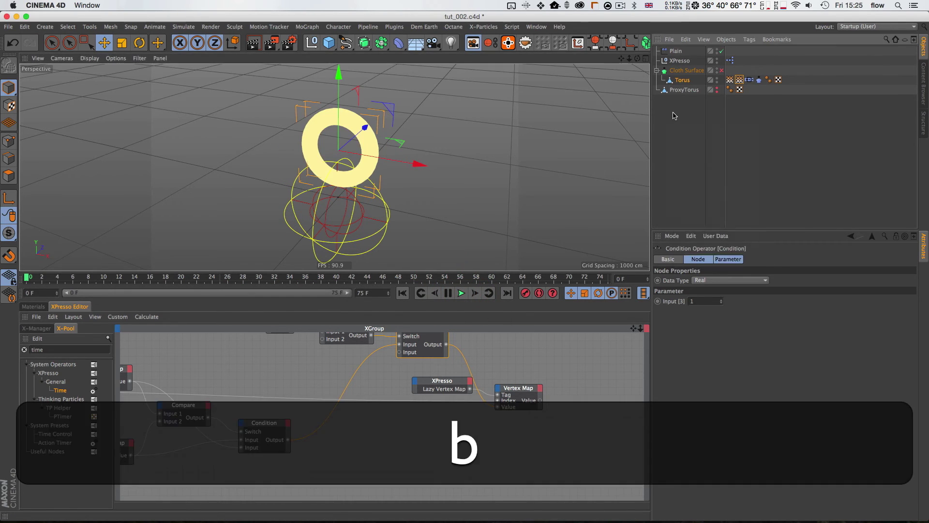
Use the Lazy Vertex Map as the Belt tag's Influence map and enable Use Tear in the torus's Cloth tag
{"action": "left_click", "coordinate": [741, 80]}
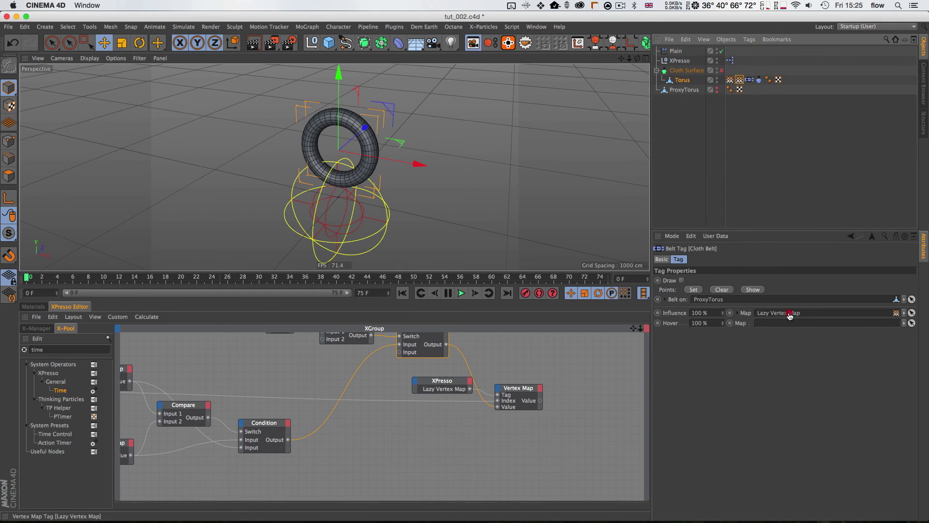
{"action": "left_click", "coordinate": [759, 80]}
{"action": "left_click", "coordinate": [693, 402]}
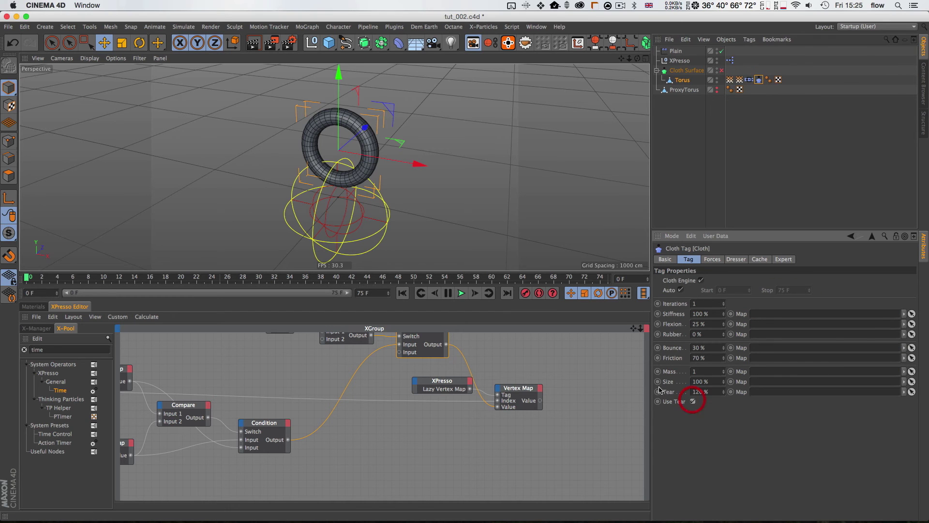
Enable the Cloth Surface and replay the tearing simulation from the first frame, viewing it from a higher angle
{"action": "left_click", "coordinate": [773, 159]}
{"action": "key", "text": "shift+f"}
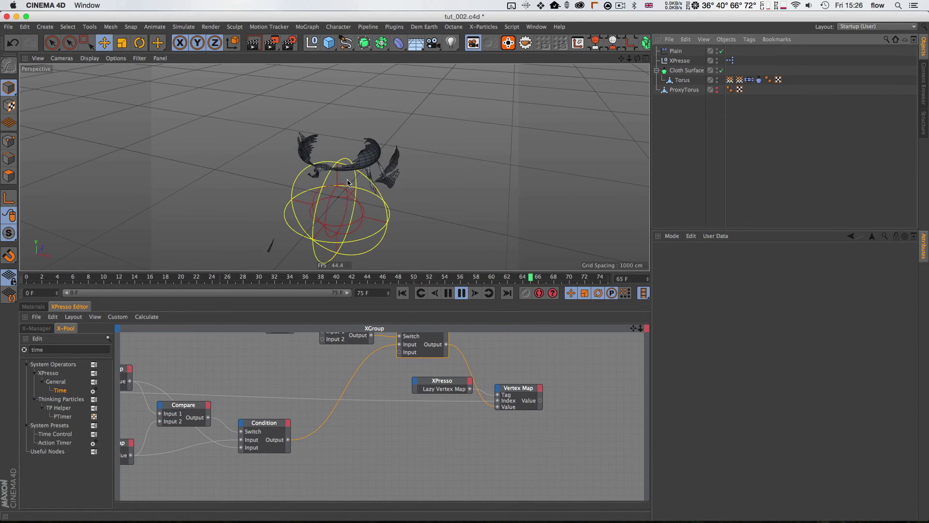
{"action": "key", "text": "3"}
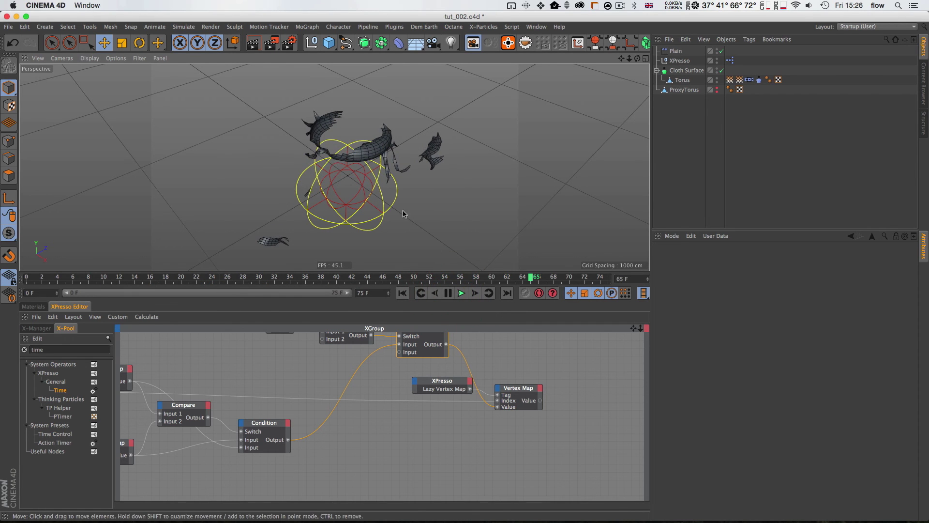
{"action": "key", "text": "F8"}
{"action": "key", "text": "3"}
{"action": "left_click_drag", "start_coordinate": [335, 167], "coordinate": [352, 178]}
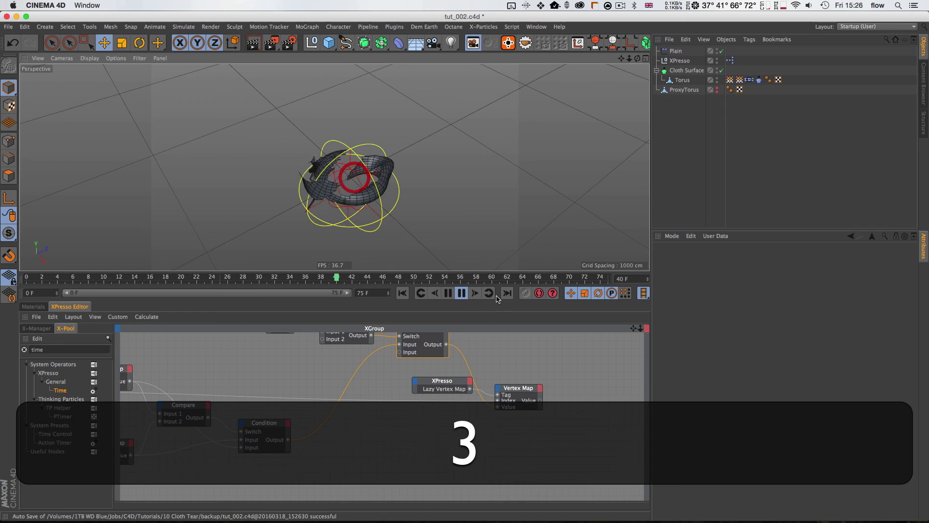
{"action": "left_click", "coordinate": [449, 292]}
Switch to QuickTime Player and play the reference clip melting_pot.mov
{"action": "key", "text": "super+Tab"}
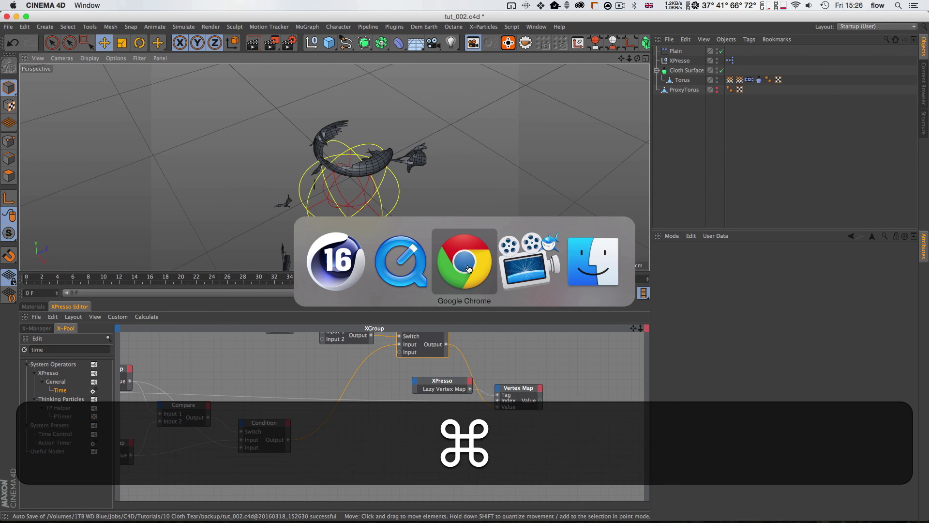
{"action": "left_click", "coordinate": [522, 268]}
{"action": "key", "text": "super+Tab"}
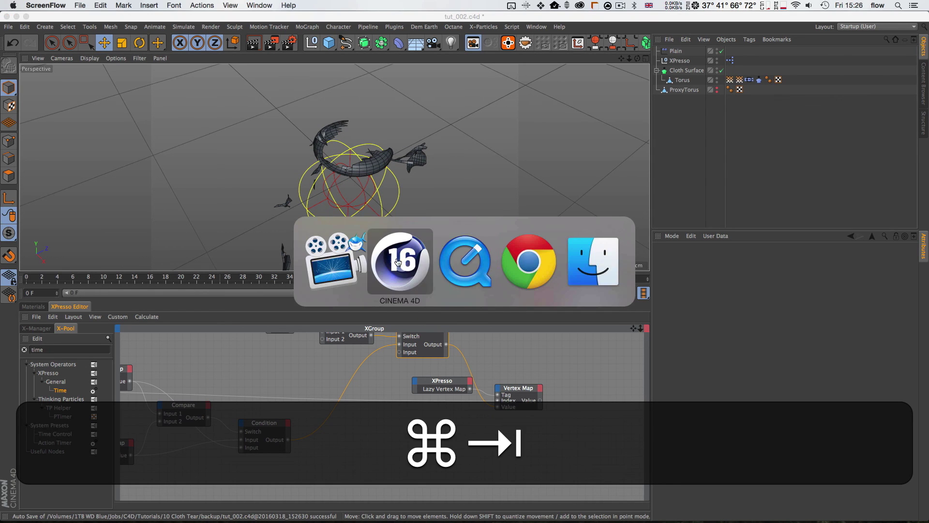
{"action": "left_click", "coordinate": [465, 262]}
{"action": "left_click", "coordinate": [428, 434]}
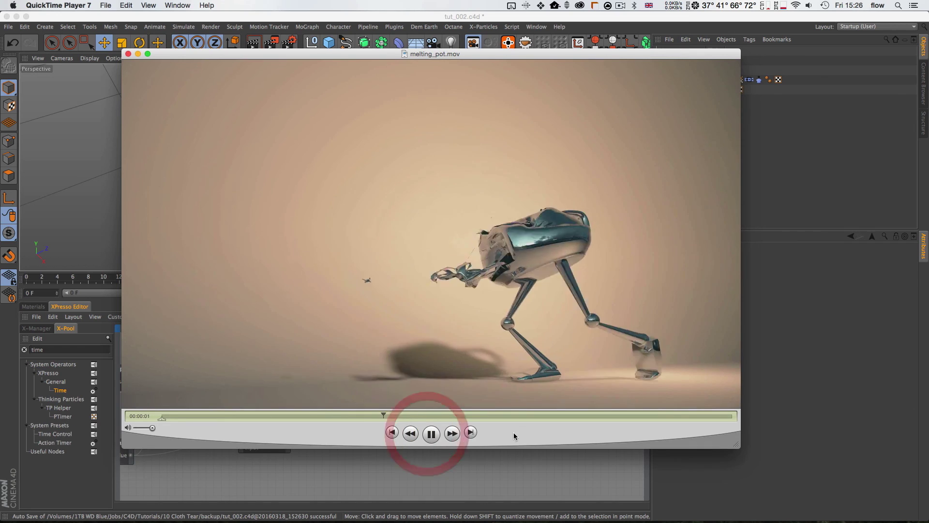
{"action": "left_click_drag", "start_coordinate": [514, 432], "coordinate": [508, 426]}
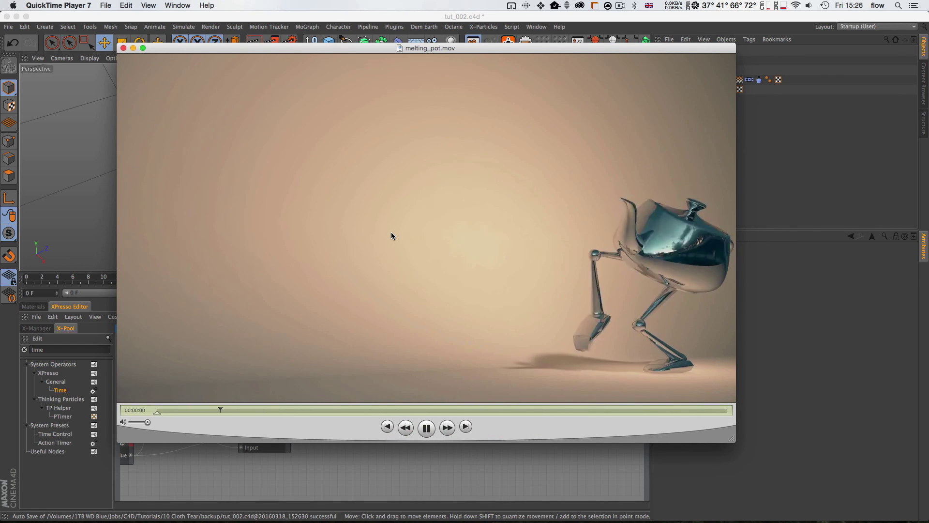